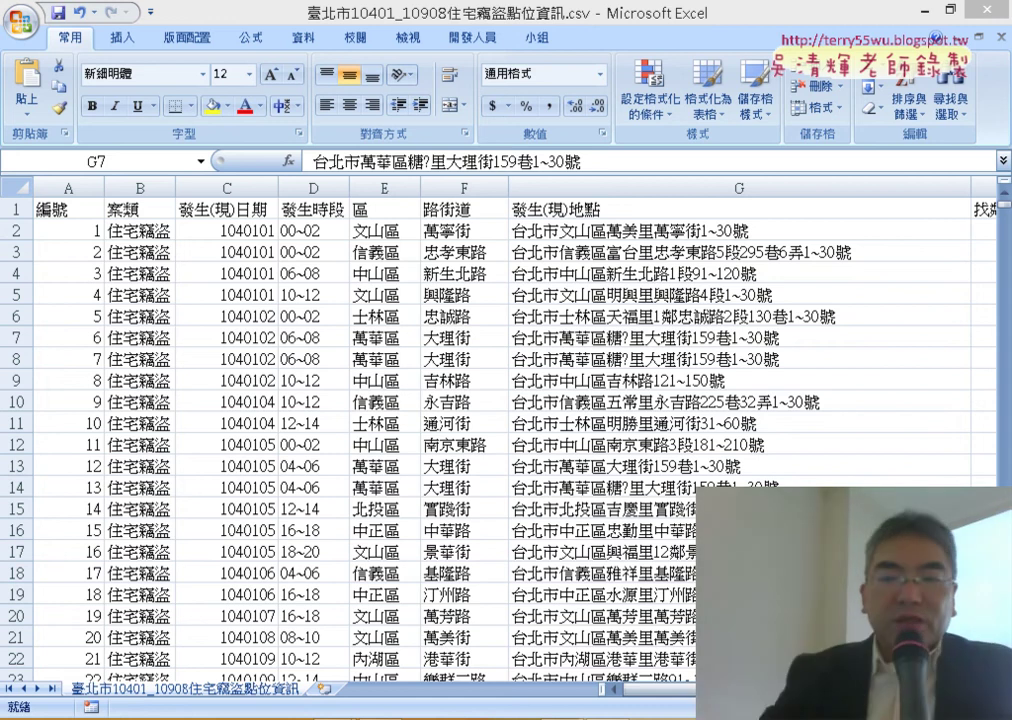
Step: Review the 找鄰里區, 找路街道 and 路街道 columns and the street formula in F2
{"action": "key", "text": "alt+Tab"}
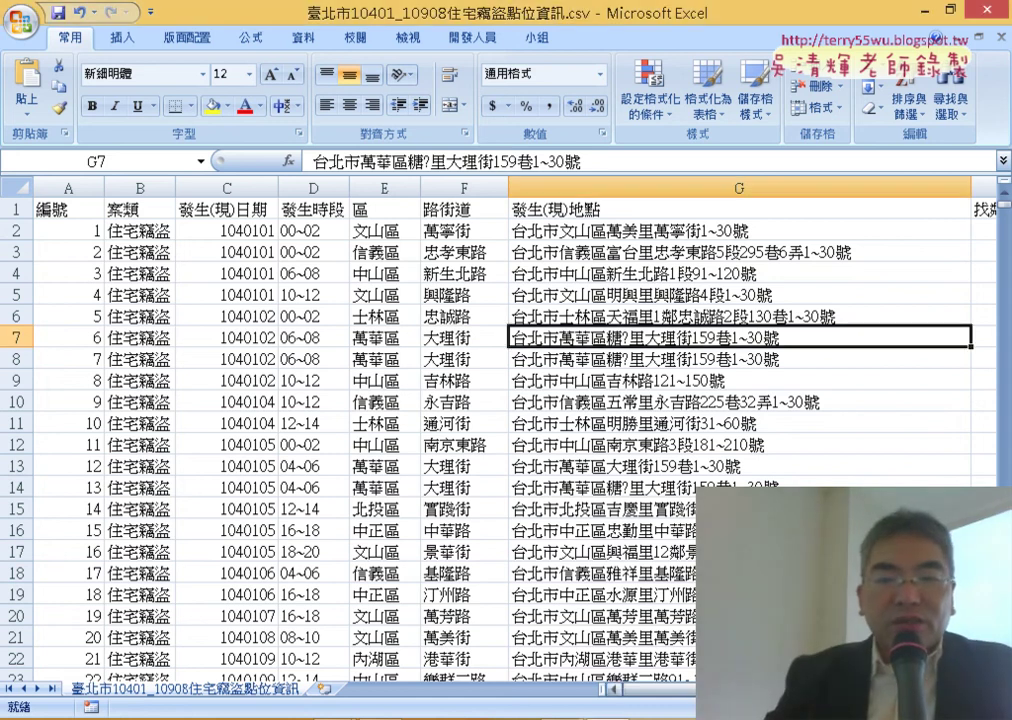
{"action": "scroll", "coordinate": [500, 430], "scroll_direction": "right", "scroll_amount": 3}
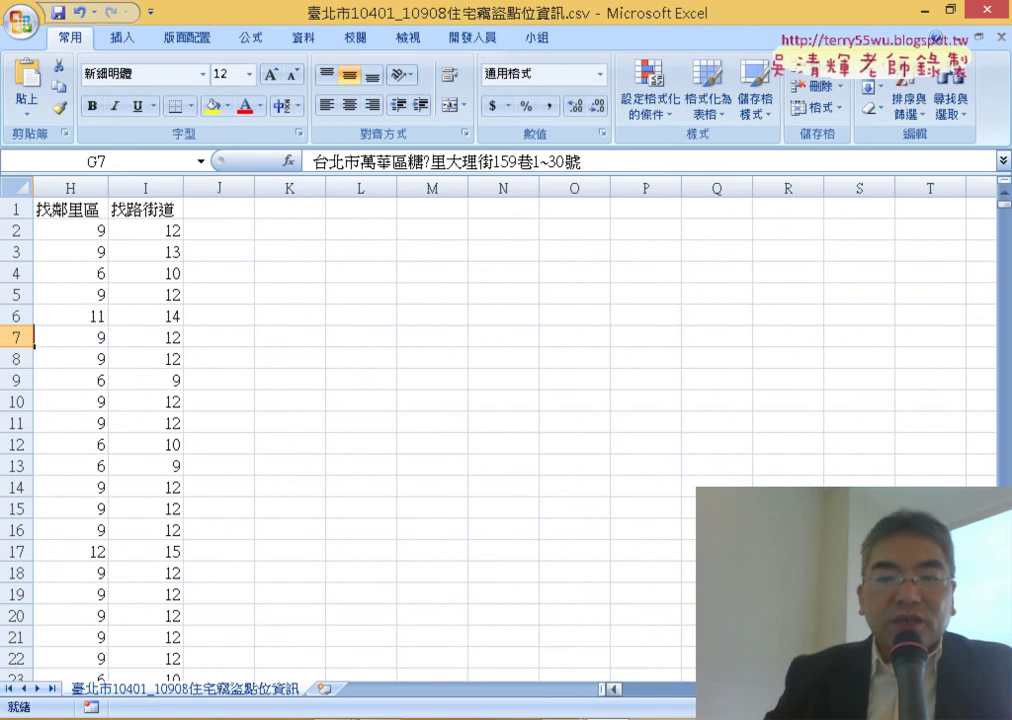
{"action": "scroll", "coordinate": [500, 430], "scroll_direction": "left", "scroll_amount": 3}
{"action": "left_click", "coordinate": [856, 182]}
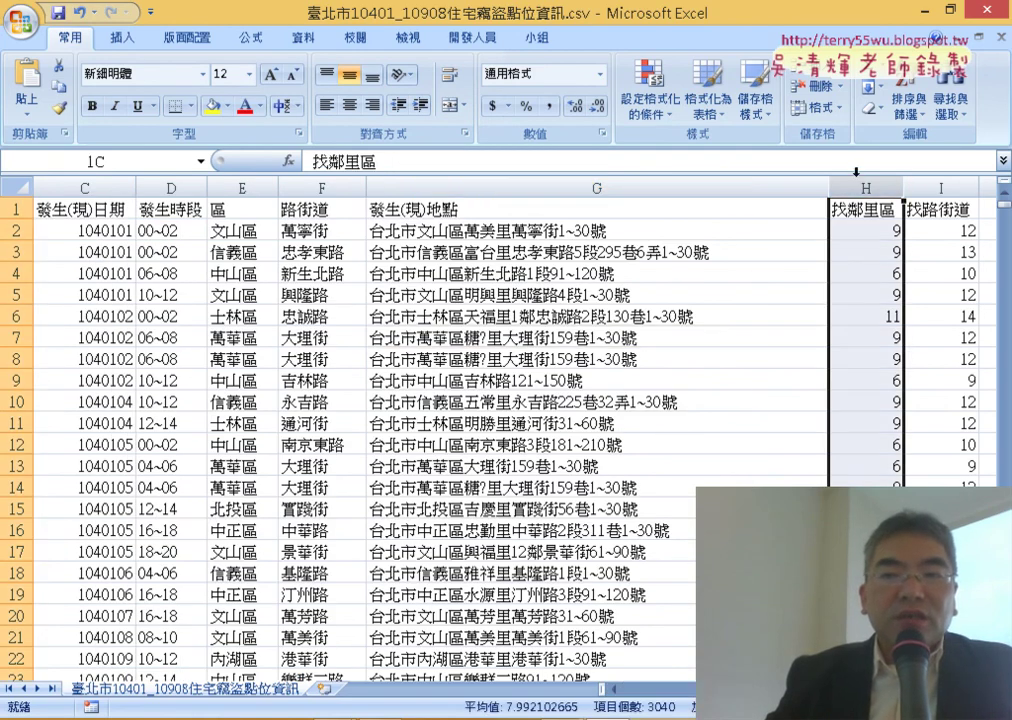
{"action": "left_click", "coordinate": [915, 186]}
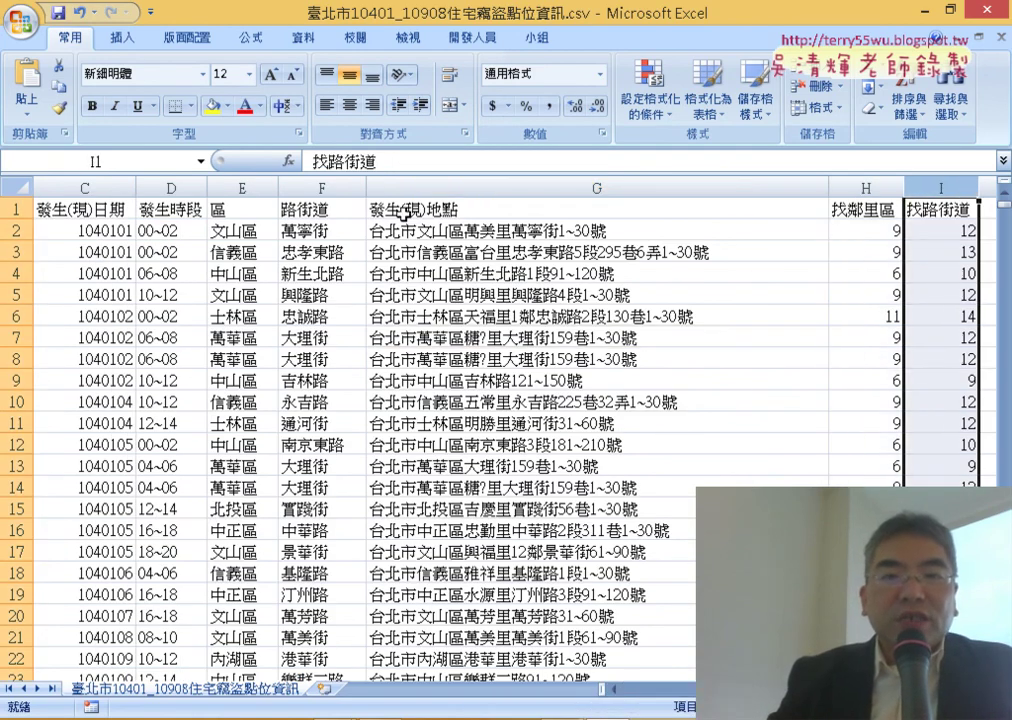
{"action": "left_click", "coordinate": [326, 187]}
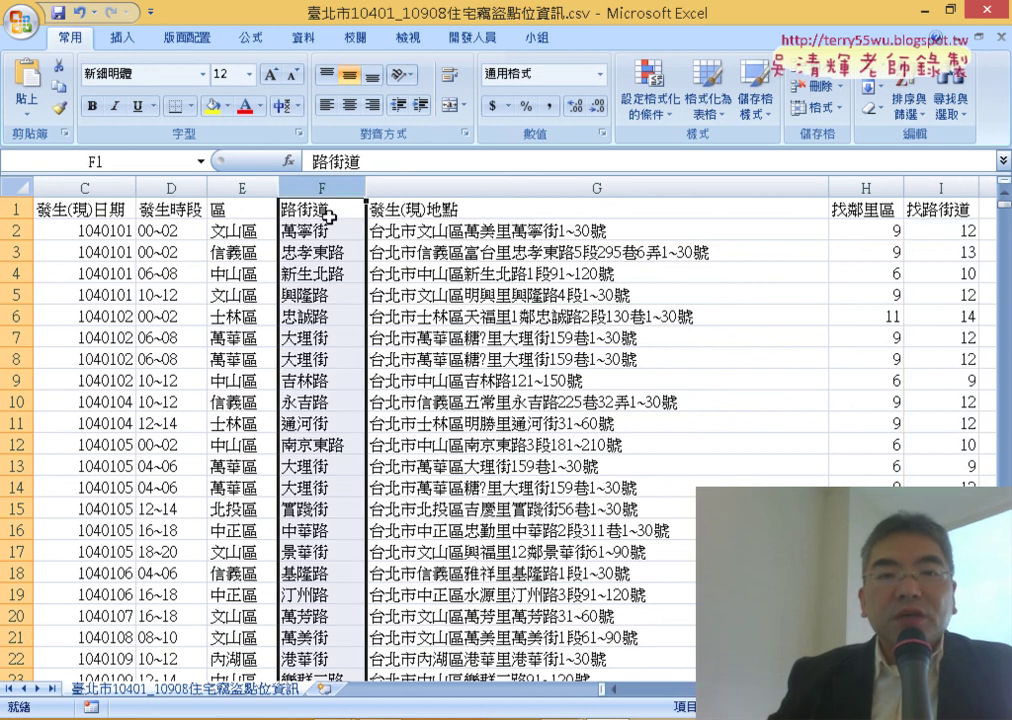
{"action": "left_click", "coordinate": [330, 229]}
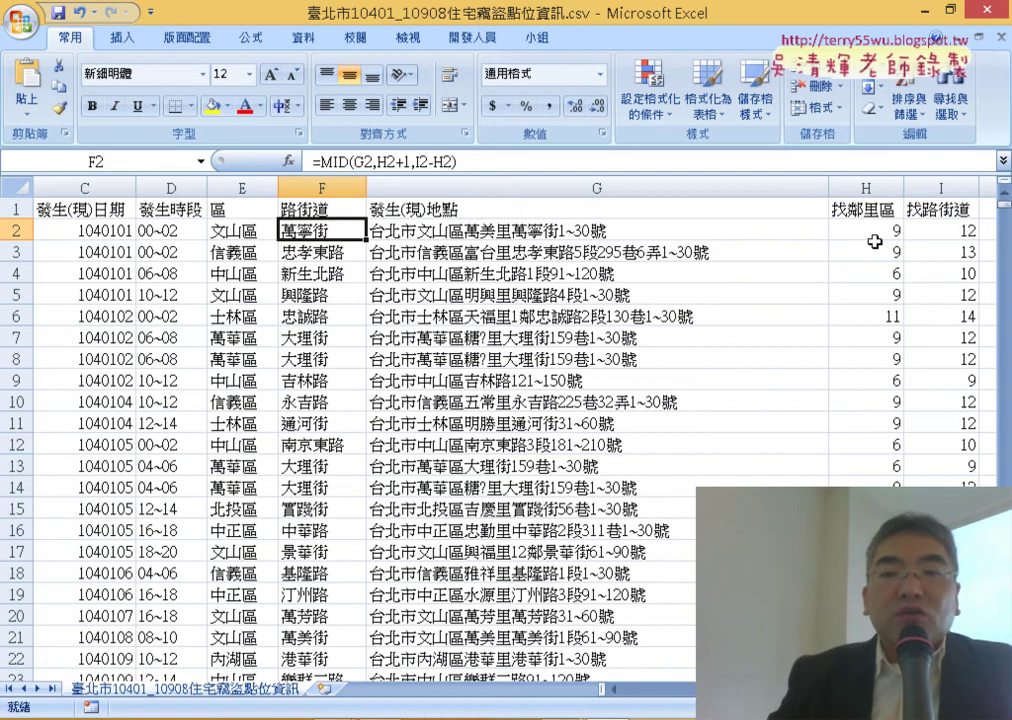
Step: Check the H2 position formula, open F2's formula without changing it, then view E2's =MID(G2,4,3)
{"action": "left_click", "coordinate": [867, 235]}
{"action": "left_click", "coordinate": [320, 230]}
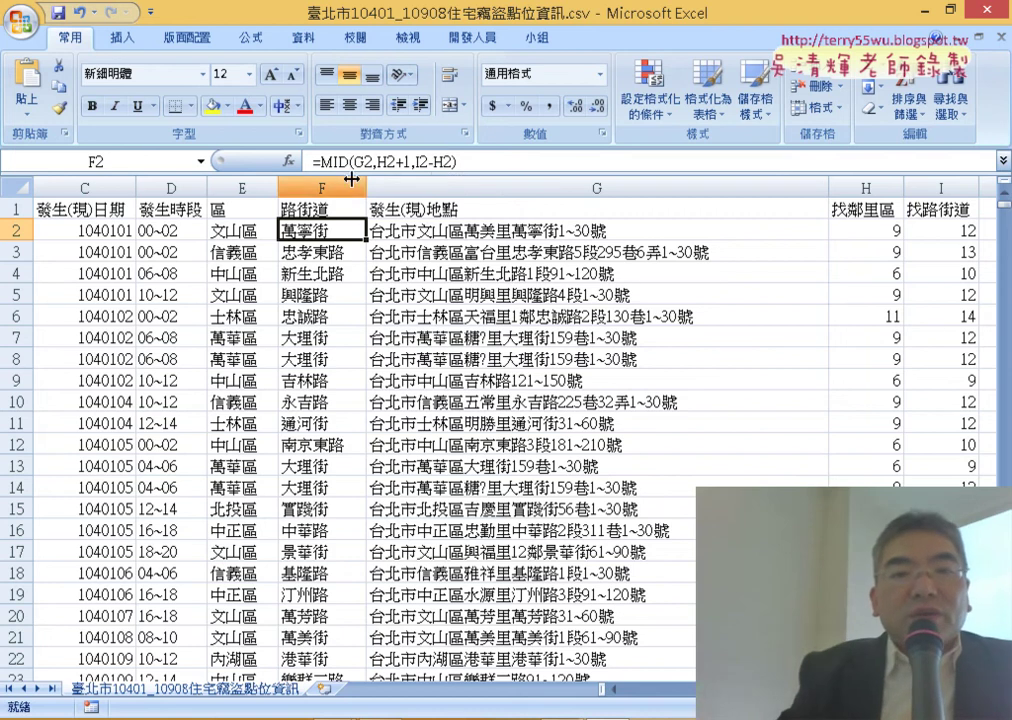
{"action": "double_click", "coordinate": [381, 162]}
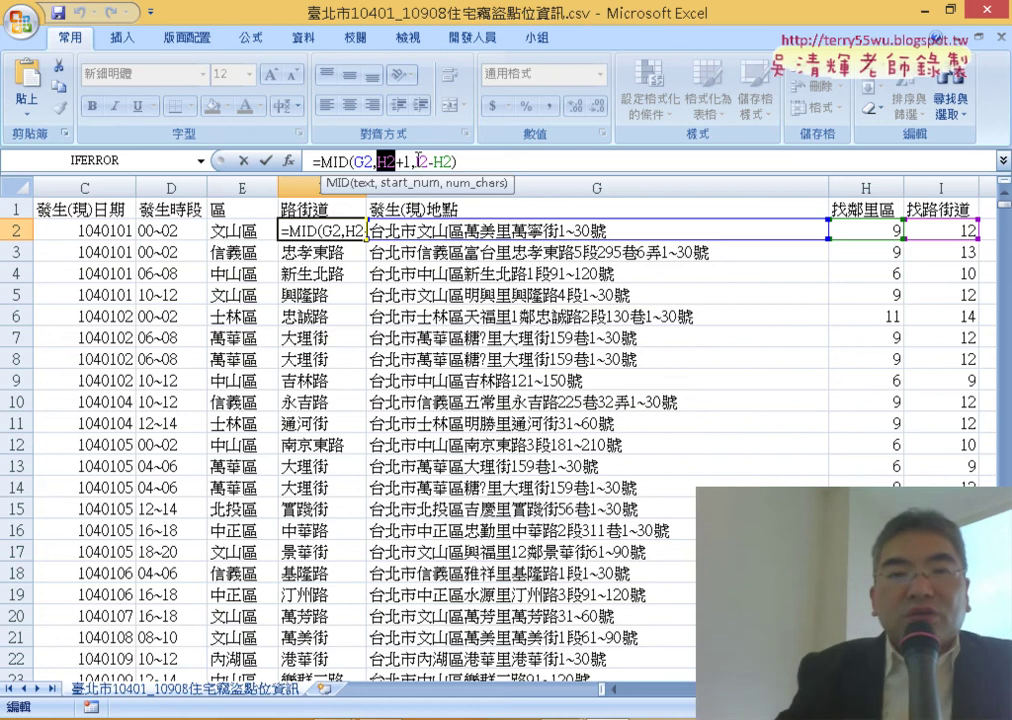
{"action": "left_click", "coordinate": [245, 161]}
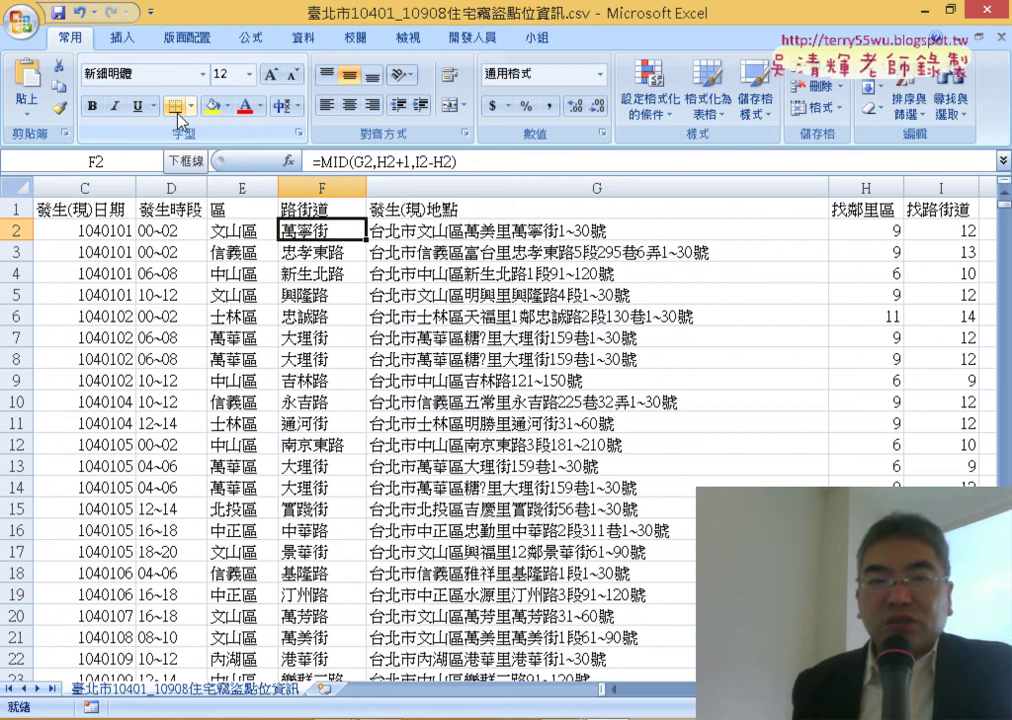
{"action": "left_click", "coordinate": [235, 241]}
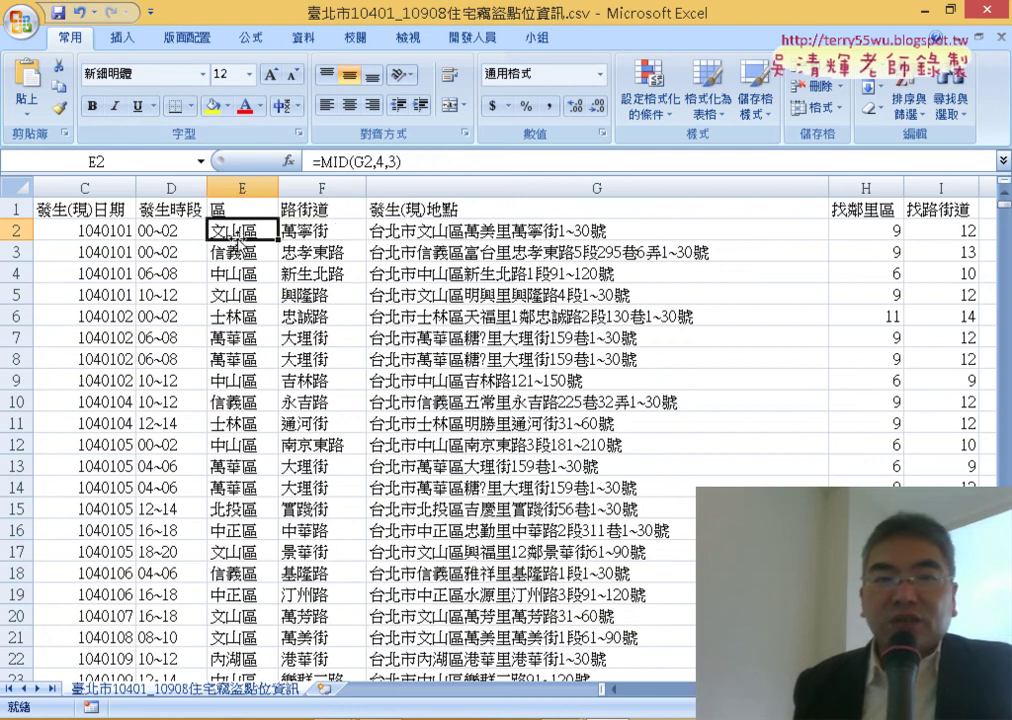
Step: Insert a PivotTable on a new worksheet and add the 區 field, counting 3039 cases across 12 districts
{"action": "left_click", "coordinate": [124, 38]}
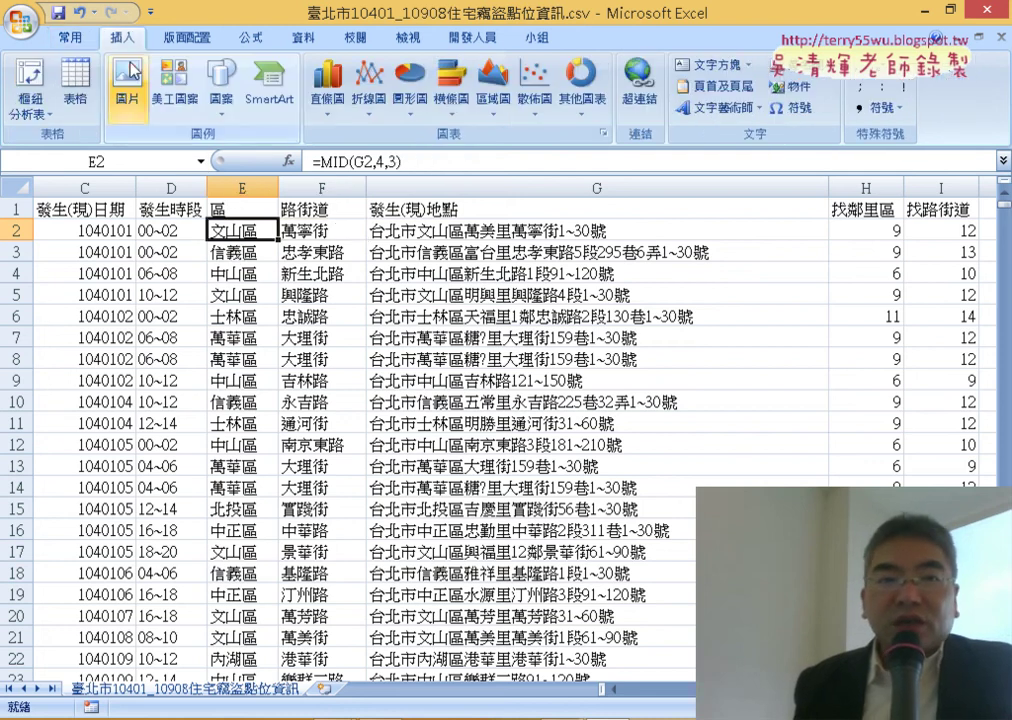
{"action": "left_click", "coordinate": [29, 72]}
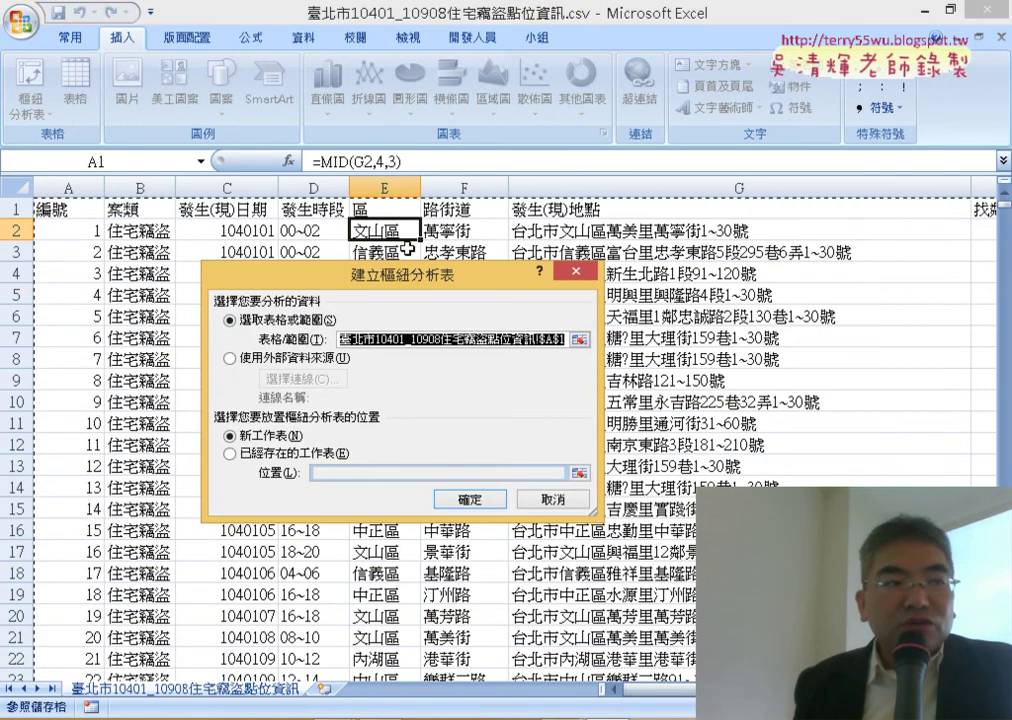
{"action": "left_click", "coordinate": [466, 499]}
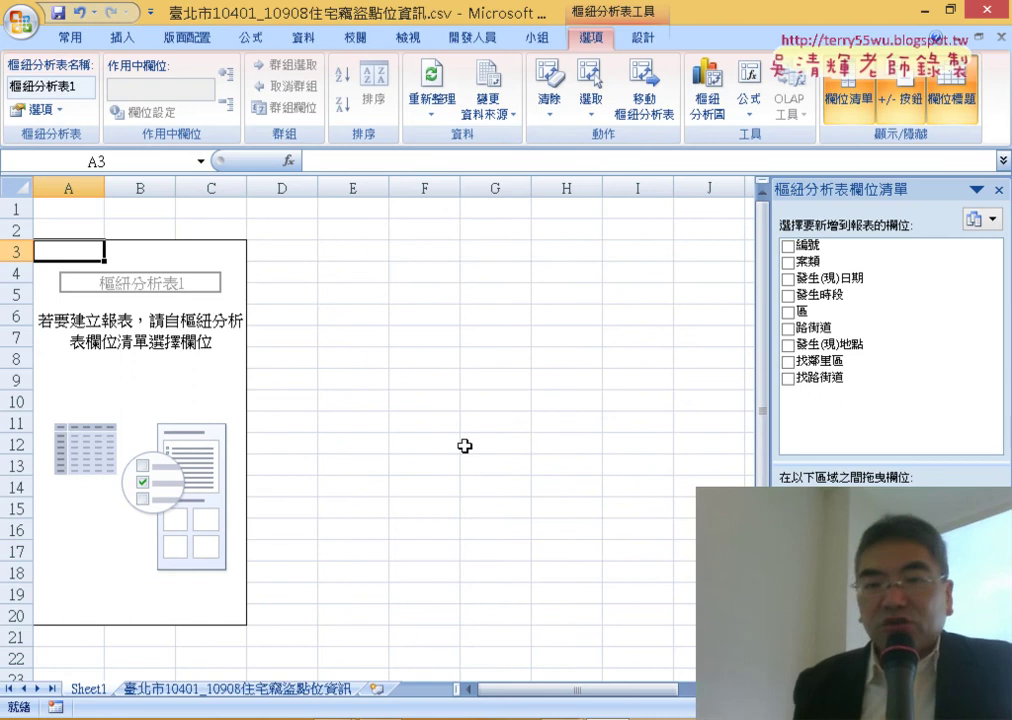
{"action": "left_click", "coordinate": [802, 312]}
{"action": "left_click", "coordinate": [788, 312]}
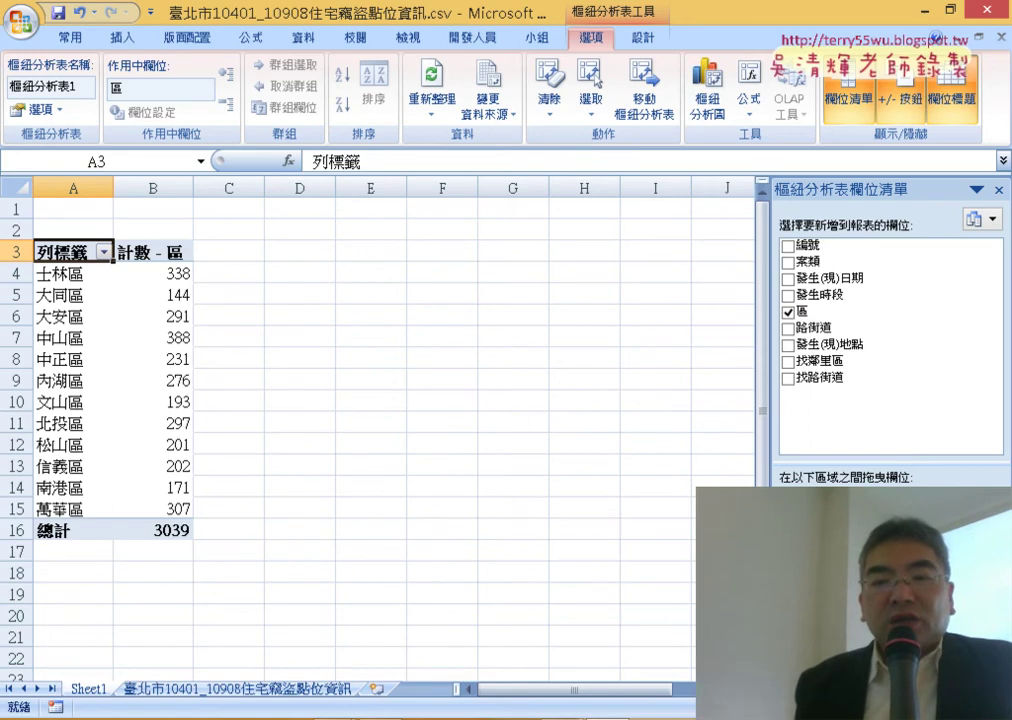
Step: Sort the district counts largest to smallest, putting 中山區 (388) first, and select the top three rows
{"action": "left_click", "coordinate": [155, 275]}
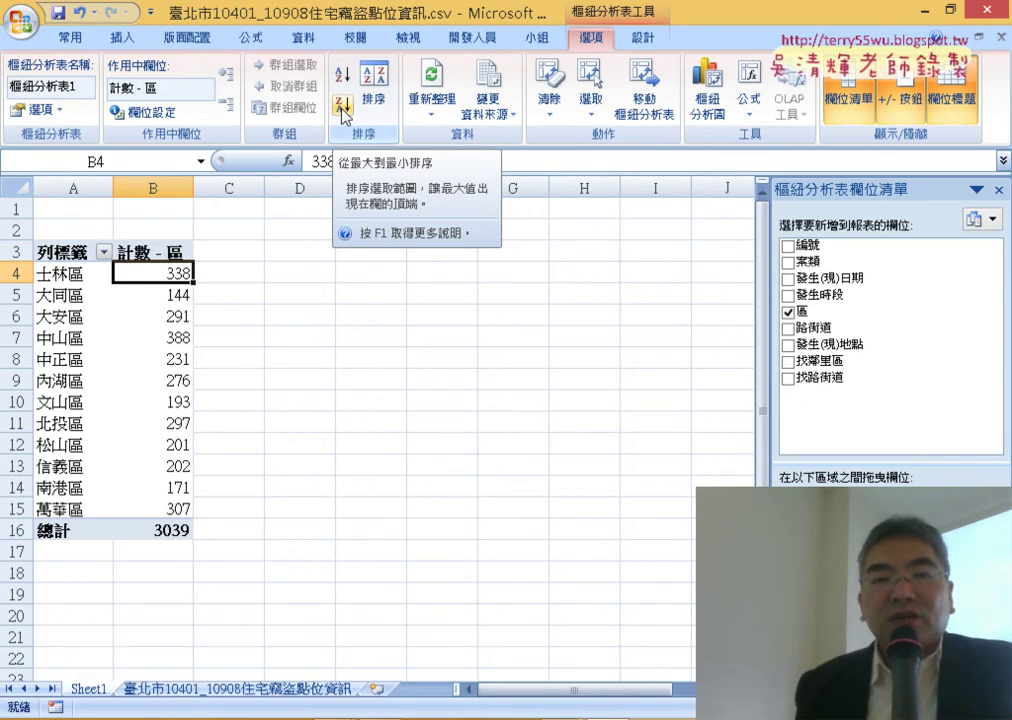
{"action": "left_click", "coordinate": [343, 106]}
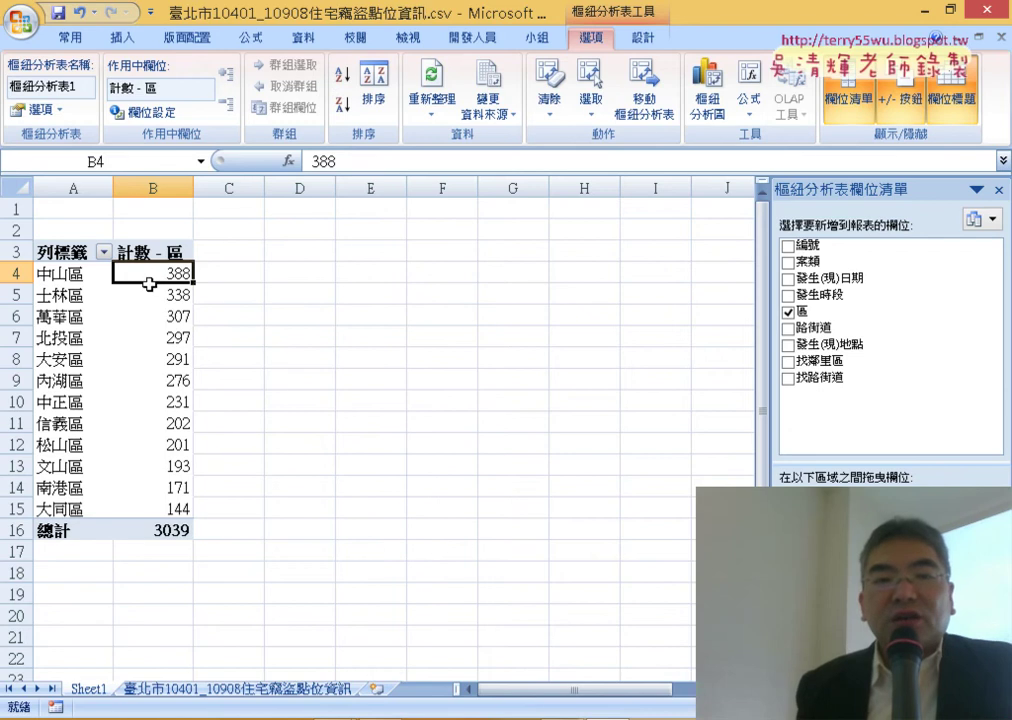
{"action": "left_click_drag", "start_coordinate": [57, 271], "coordinate": [92, 304]}
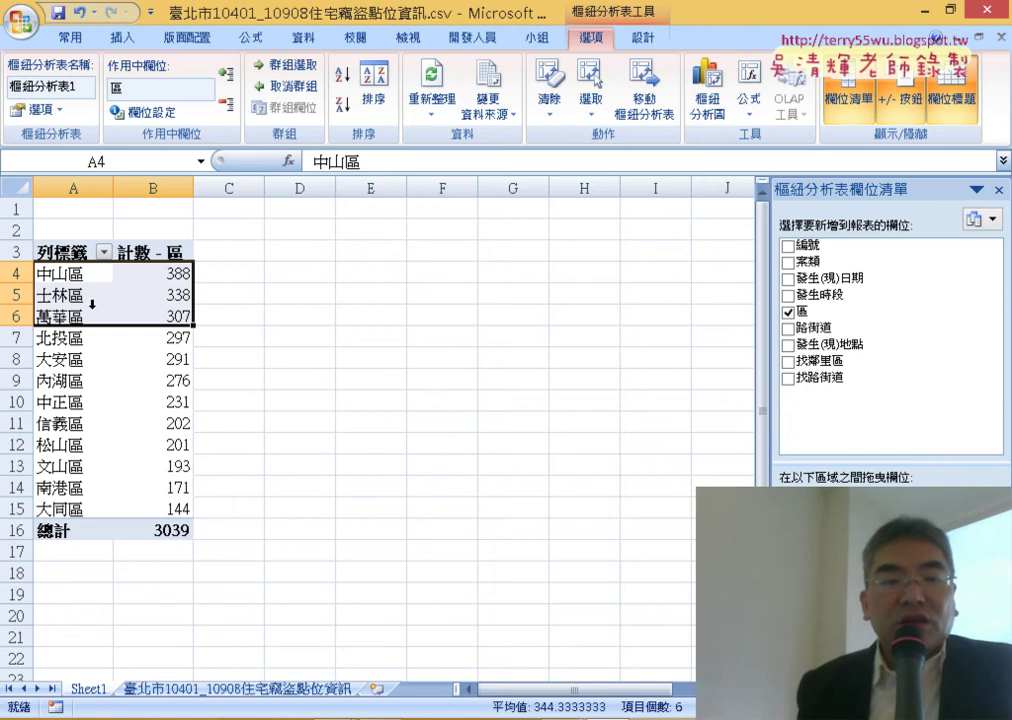
{"action": "mouse_move", "coordinate": [55, 466]}
{"action": "left_mouse_down"}
{"action": "mouse_move", "coordinate": [75, 500]}
{"action": "mouse_move", "coordinate": [140, 511]}
{"action": "left_mouse_up"}
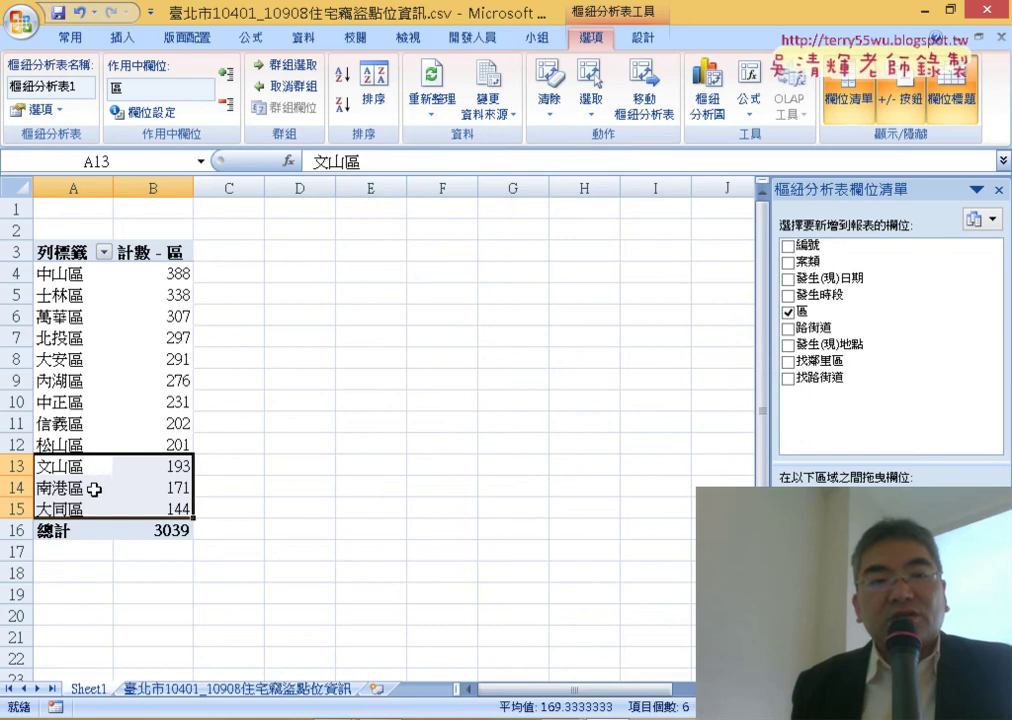
{"action": "left_click_drag", "start_coordinate": [93, 490], "coordinate": [158, 497]}
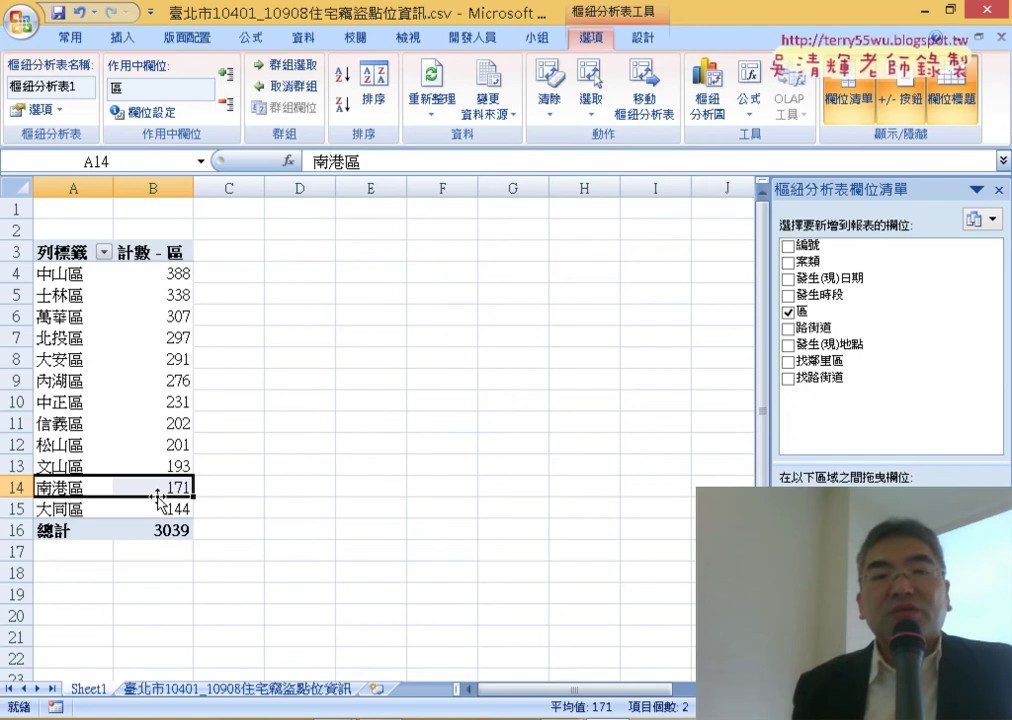
{"action": "left_click_drag", "start_coordinate": [46, 272], "coordinate": [133, 509]}
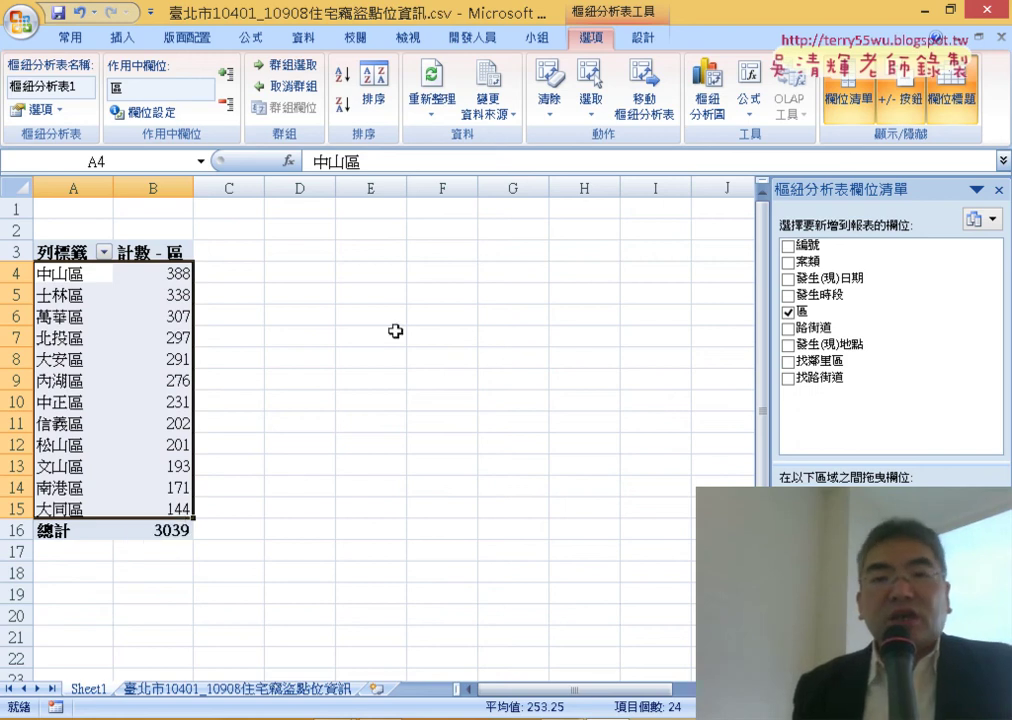
Step: Insert a clustered column pivot chart and move and enlarge it beside the pivot table
{"action": "left_click", "coordinate": [705, 105]}
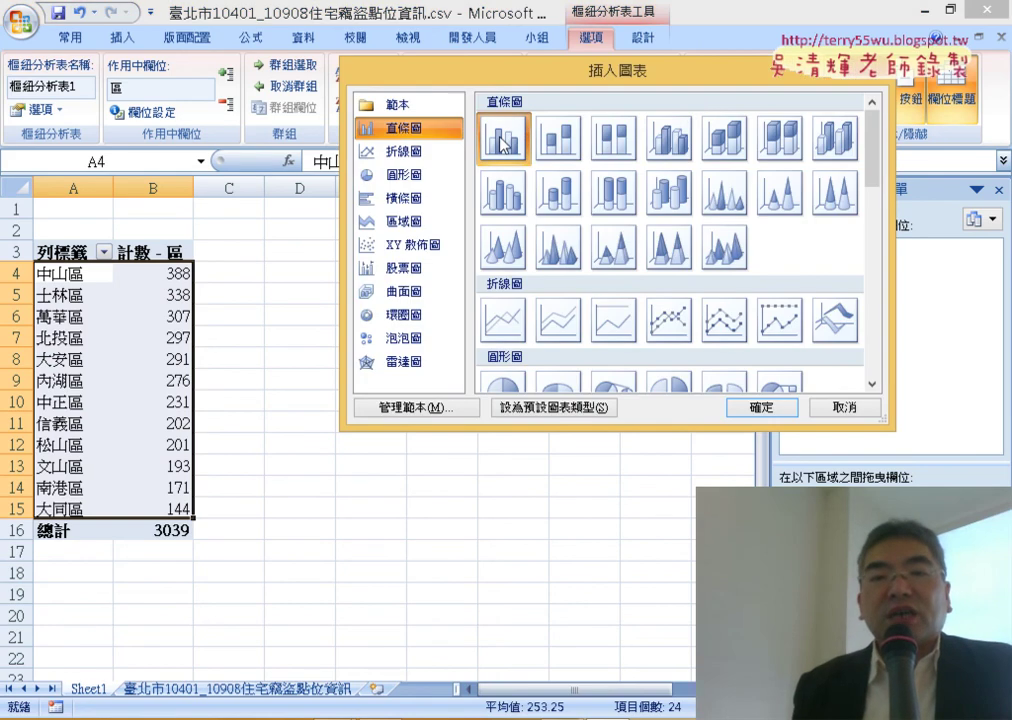
{"action": "left_click", "coordinate": [765, 408]}
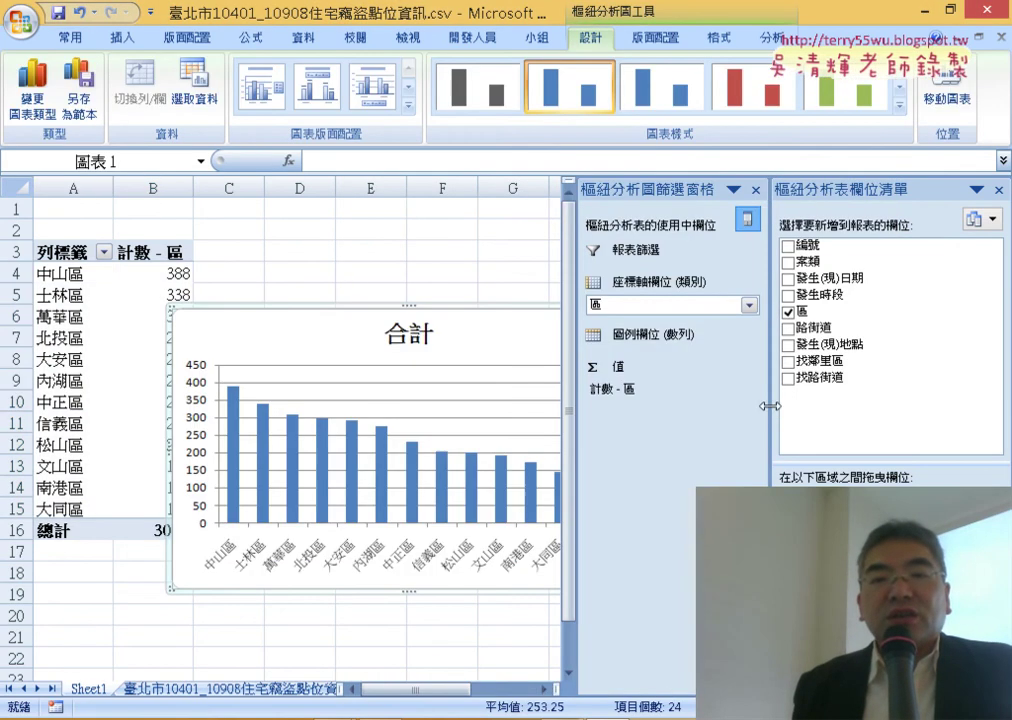
{"action": "left_click", "coordinate": [755, 190]}
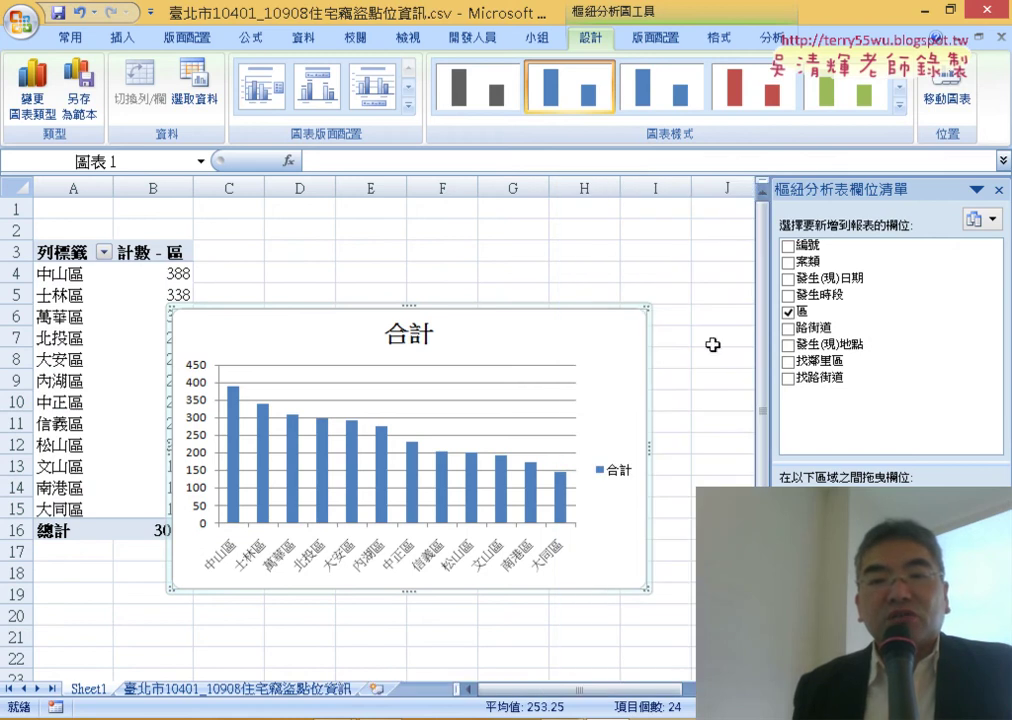
{"action": "left_click_drag", "start_coordinate": [588, 311], "coordinate": [620, 215]}
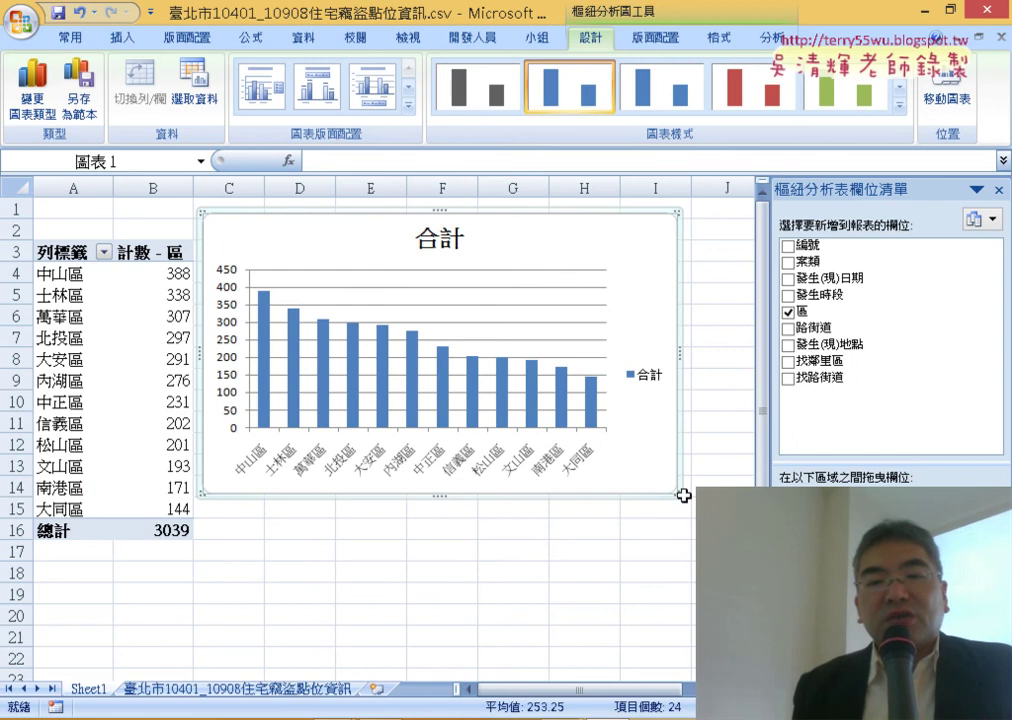
{"action": "left_click_drag", "start_coordinate": [688, 516], "coordinate": [685, 611]}
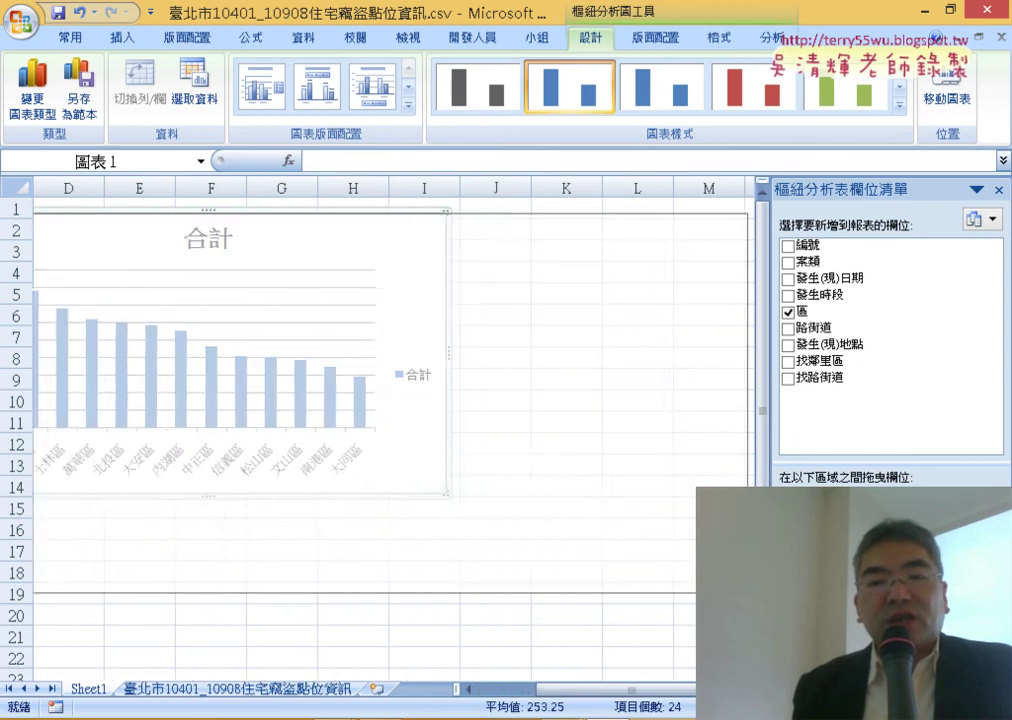
{"action": "left_click_drag", "start_coordinate": [626, 680], "coordinate": [673, 690]}
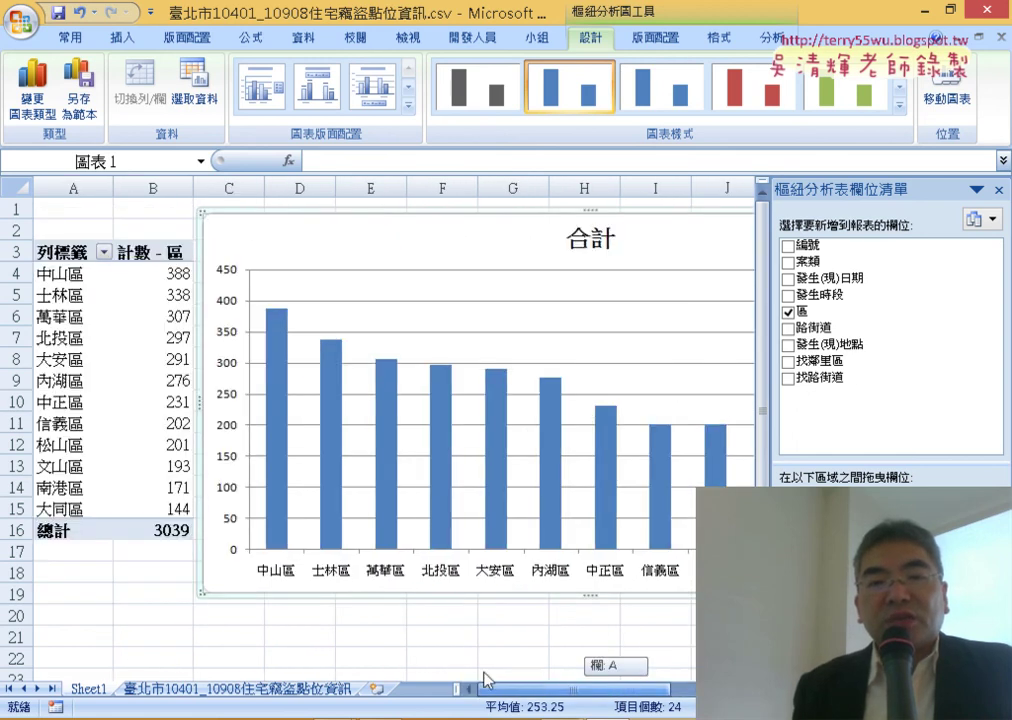
Step: Delete the 合計 legend from the chart and adjust its width
{"action": "left_click", "coordinate": [716, 430]}
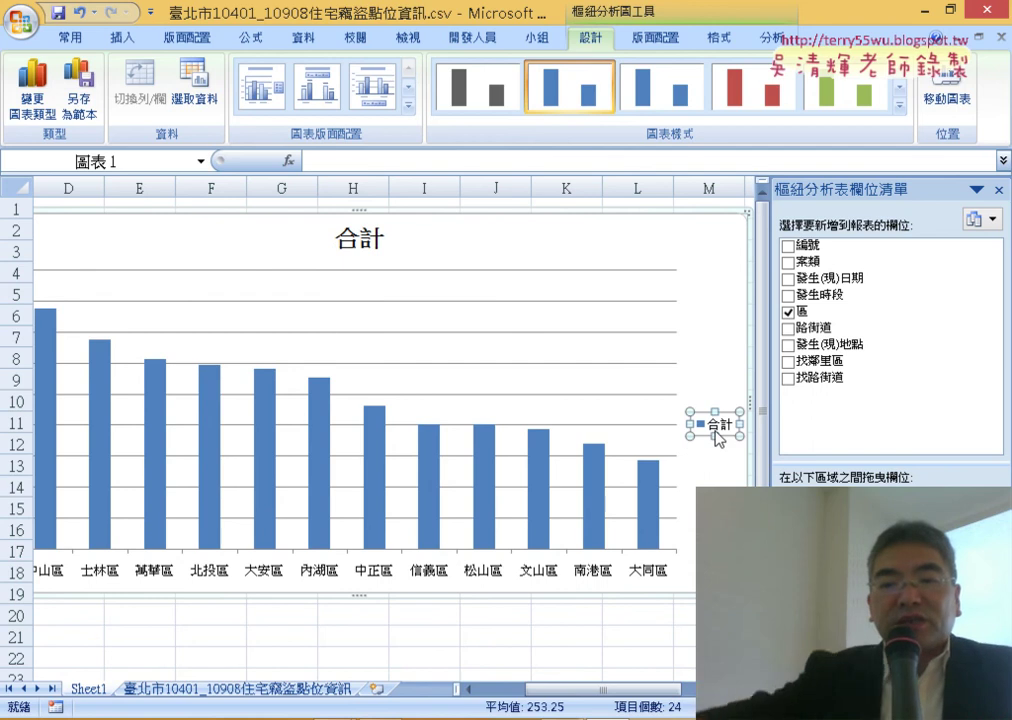
{"action": "key", "text": "Delete"}
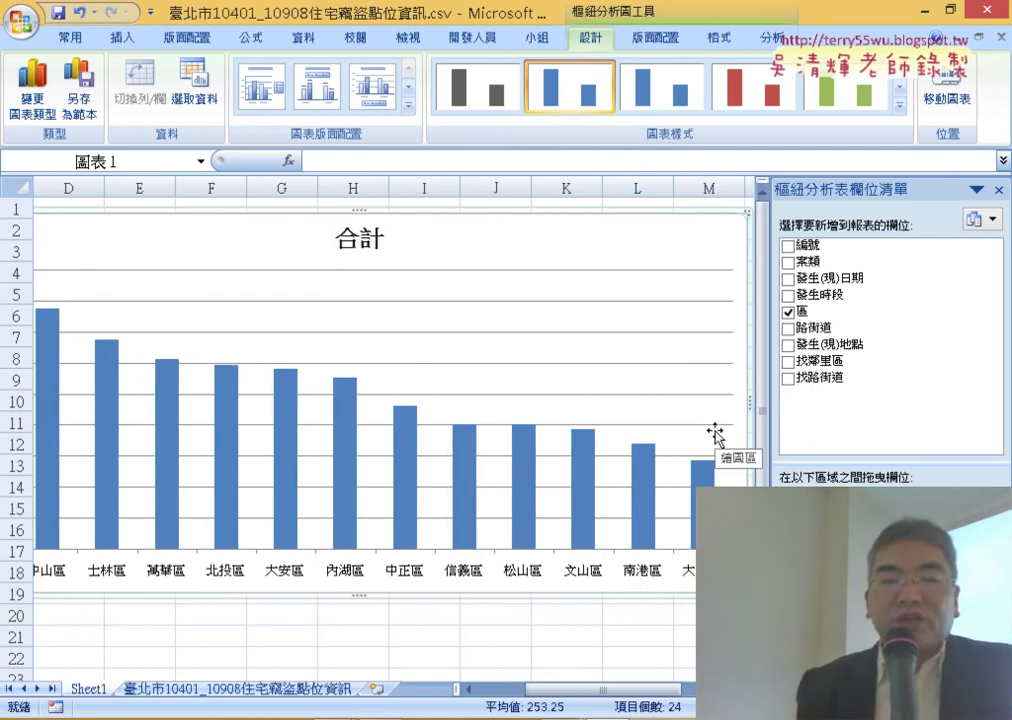
{"action": "left_click_drag", "start_coordinate": [628, 690], "coordinate": [581, 690]}
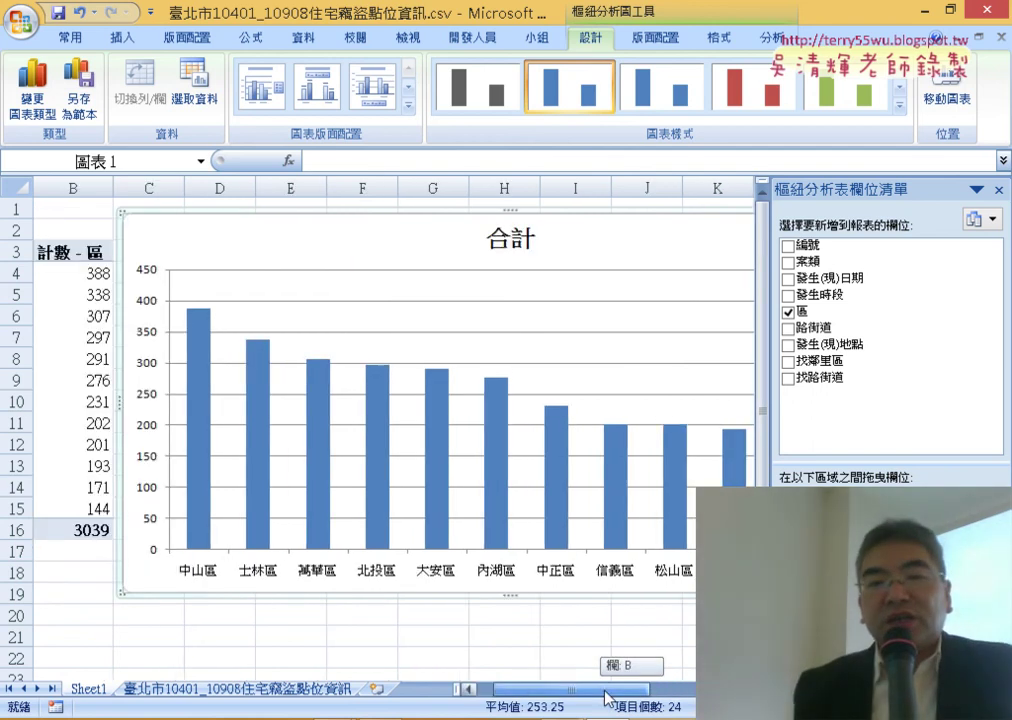
{"action": "left_click", "coordinate": [585, 250]}
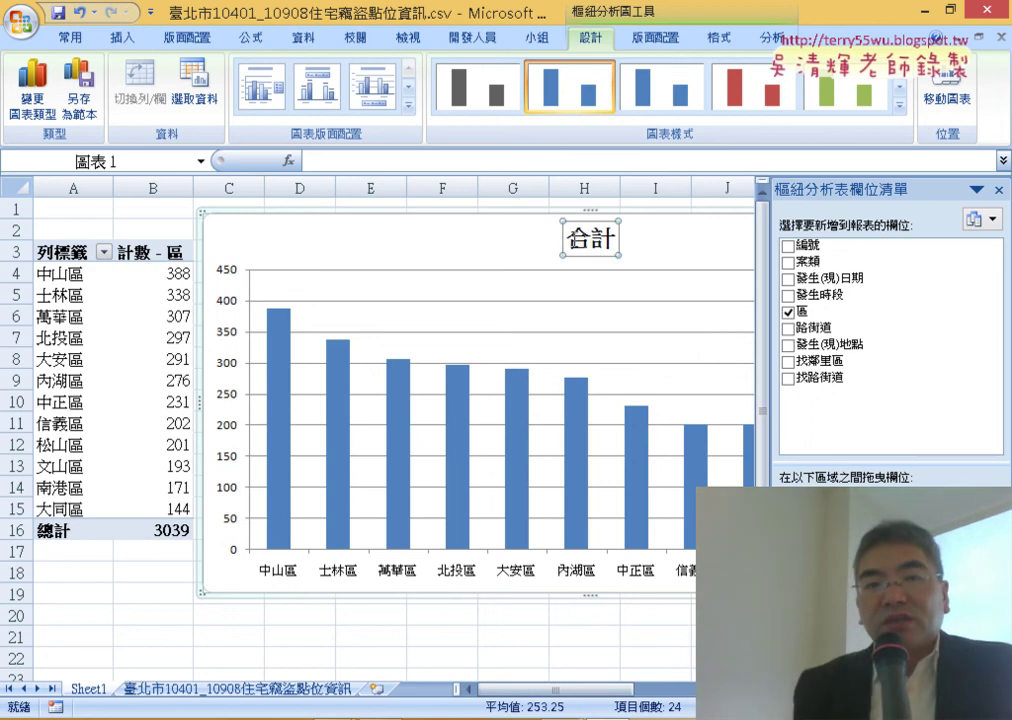
Step: Replace the chart title 合計 with 各區竊盜案件統計 and deselect the chart
{"action": "left_click_drag", "start_coordinate": [567, 238], "coordinate": [620, 260]}
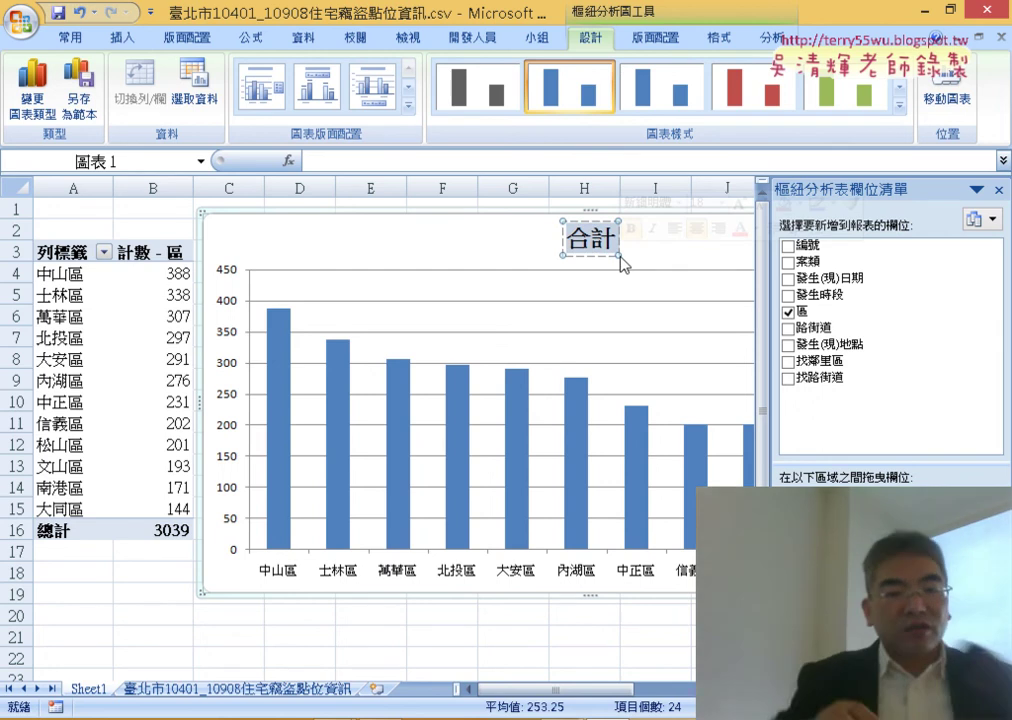
{"action": "type", "text": "«"}
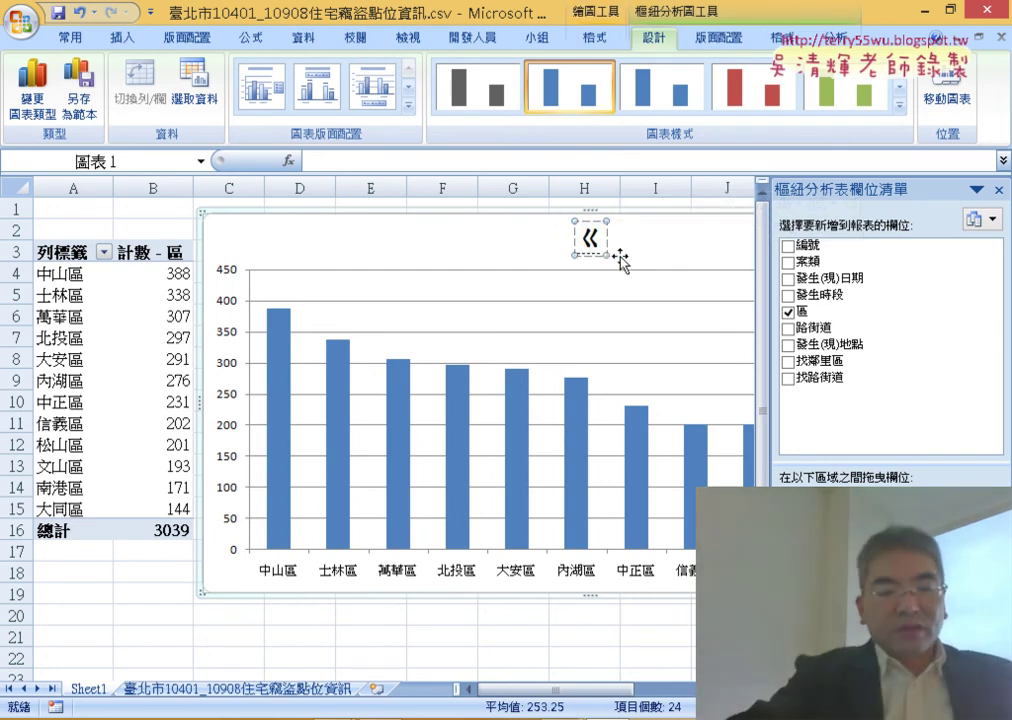
{"action": "type", "text": "各ㄑㄩ"}
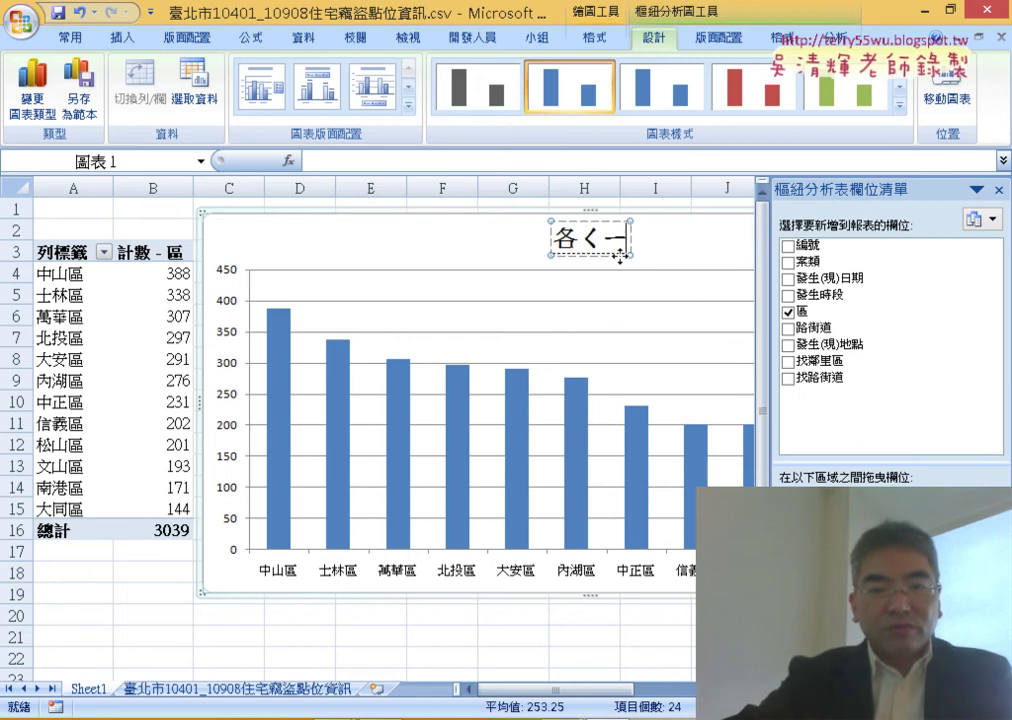
{"action": "key", "text": "space"}
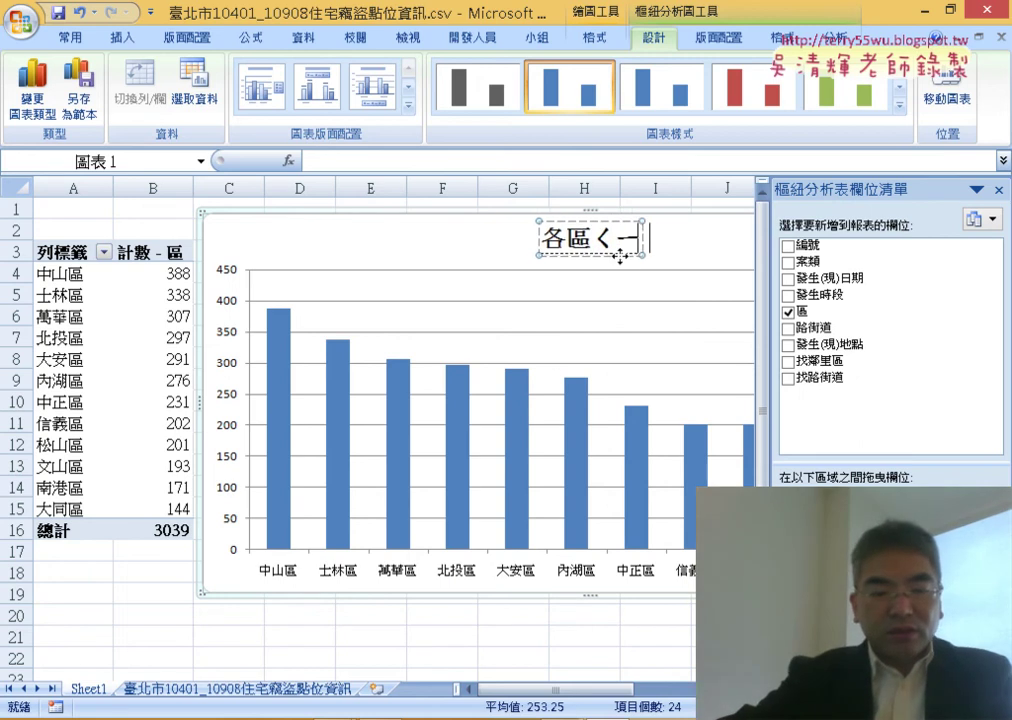
{"action": "type", "text": "竊盜ㄋ案"}
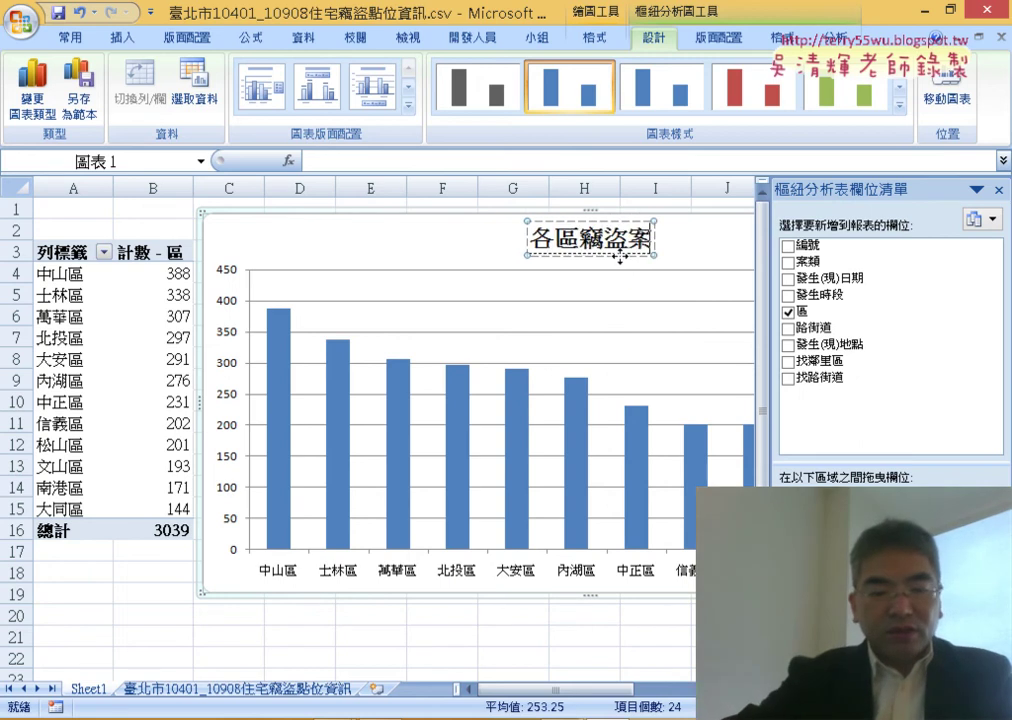
{"action": "type", "text": "ㄐㄧ"}
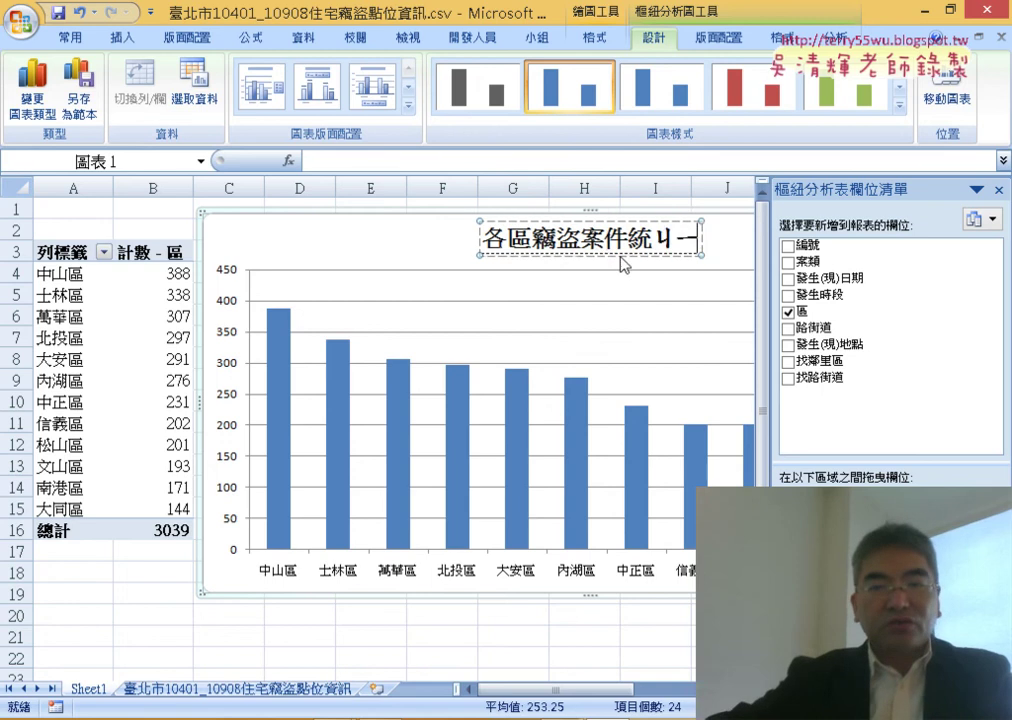
{"action": "type", "text": "件ㄊㄨㄥ統ㄐ計"}
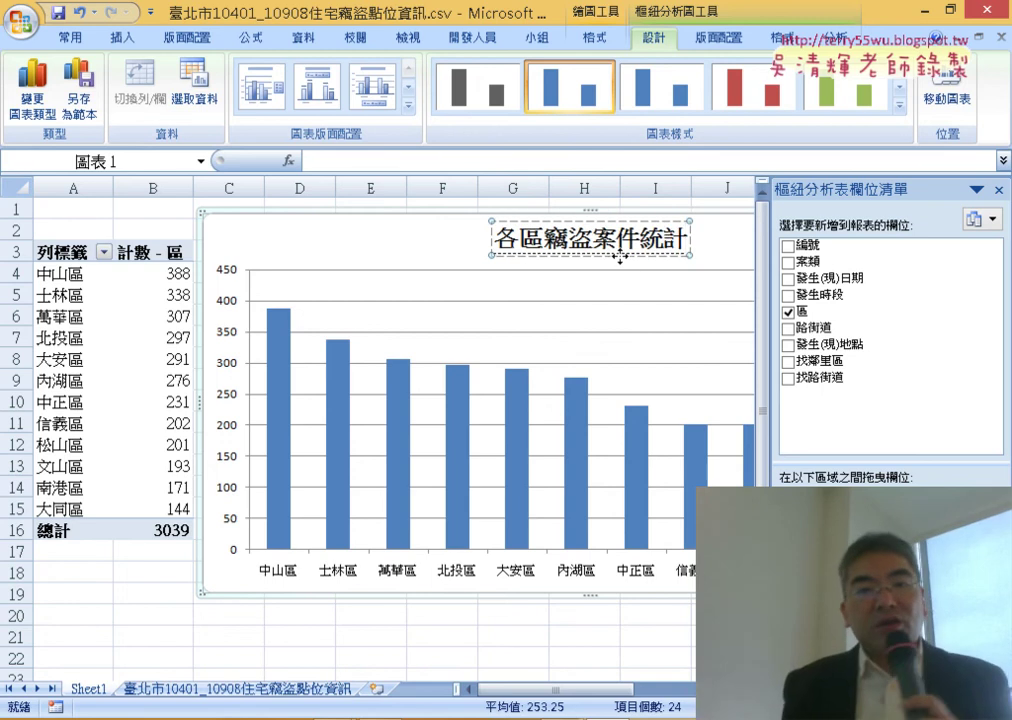
{"action": "left_click", "coordinate": [426, 247]}
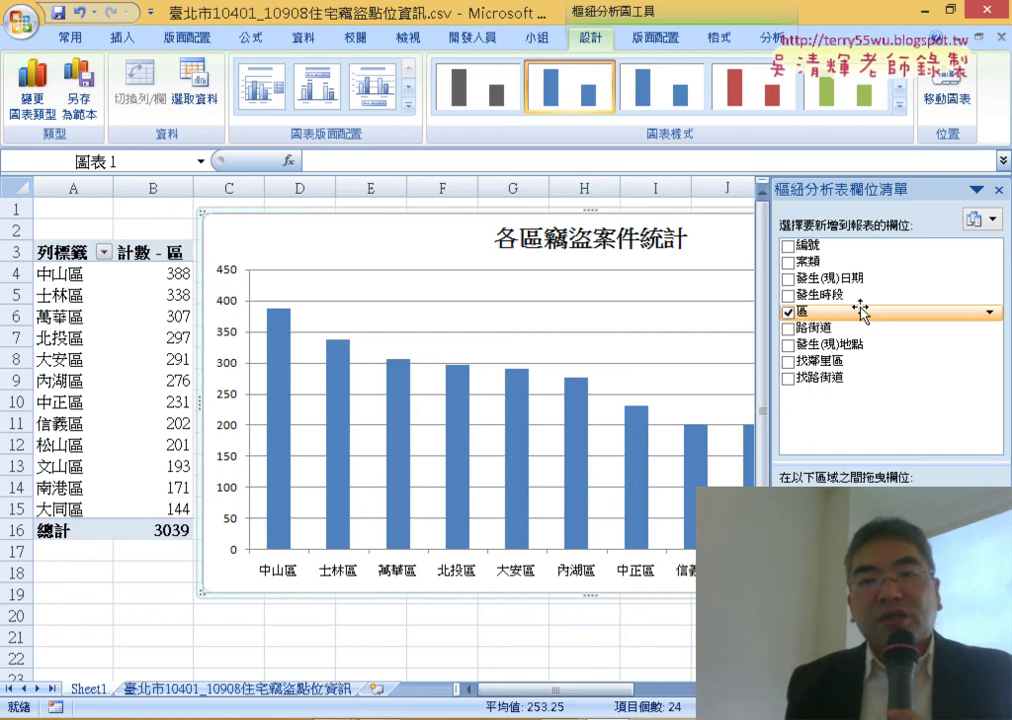
{"action": "left_click", "coordinate": [121, 365]}
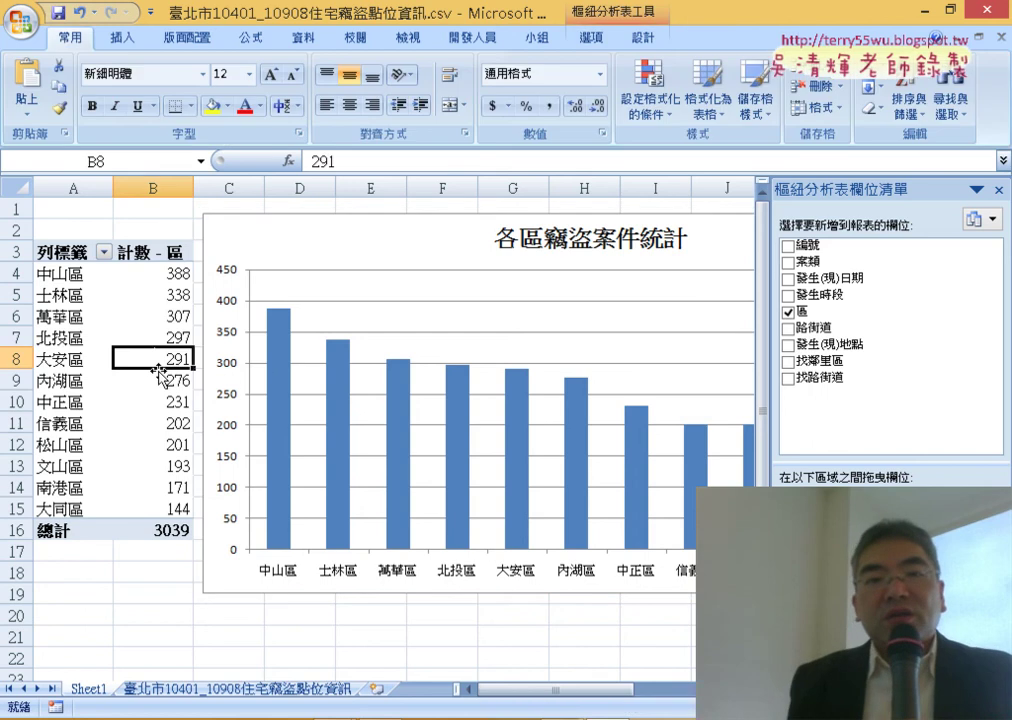
Step: Move the pivot chart to its own new sheet Chart1 and close the PivotTable field list
{"action": "left_click", "coordinate": [303, 228]}
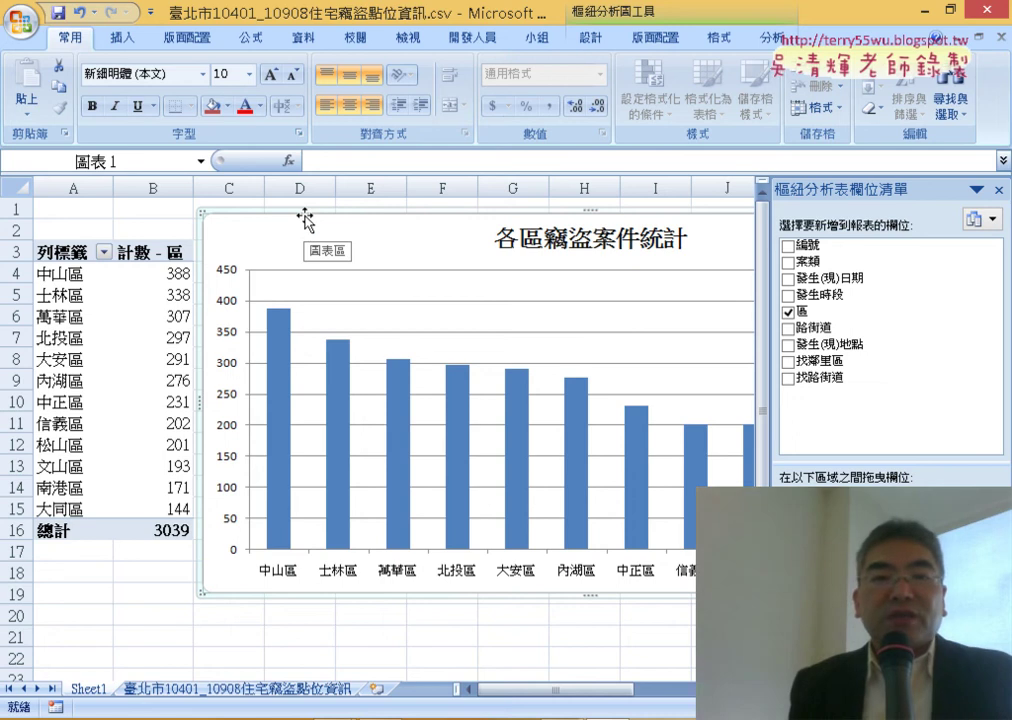
{"action": "right_click", "coordinate": [305, 220]}
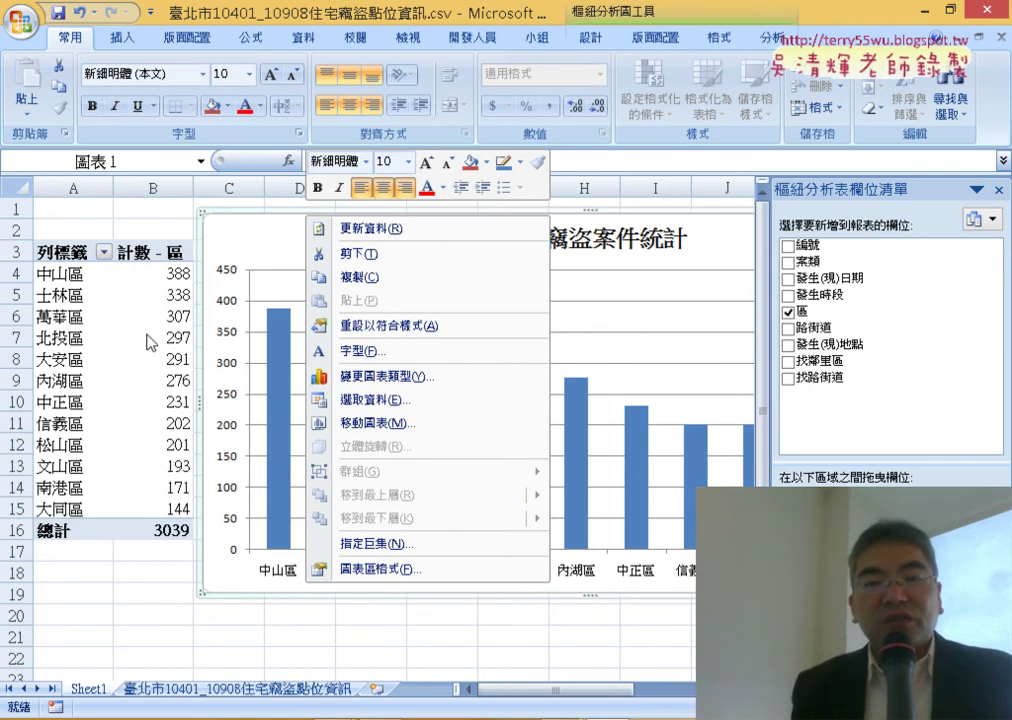
{"action": "left_click", "coordinate": [398, 428]}
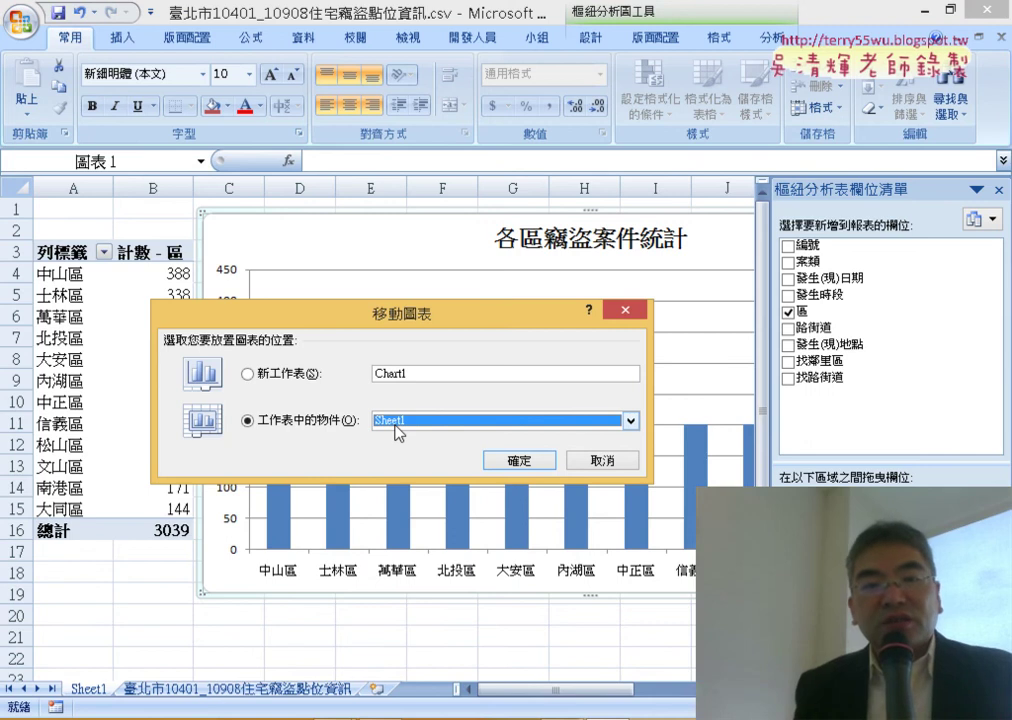
{"action": "left_click", "coordinate": [249, 375]}
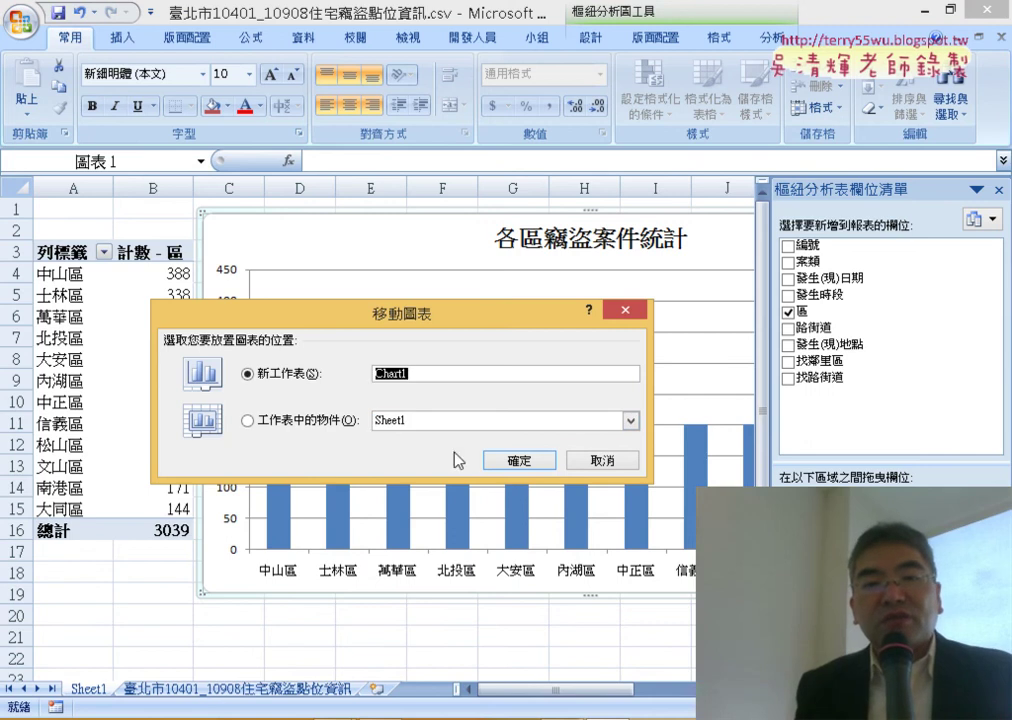
{"action": "left_click", "coordinate": [519, 460]}
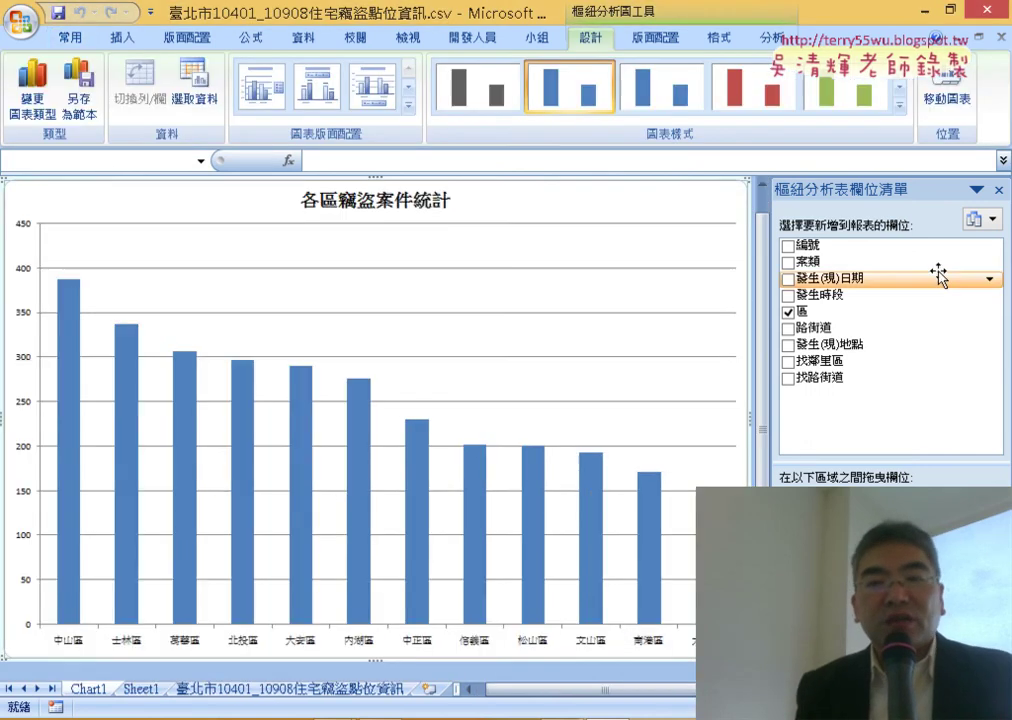
{"action": "left_click", "coordinate": [998, 189]}
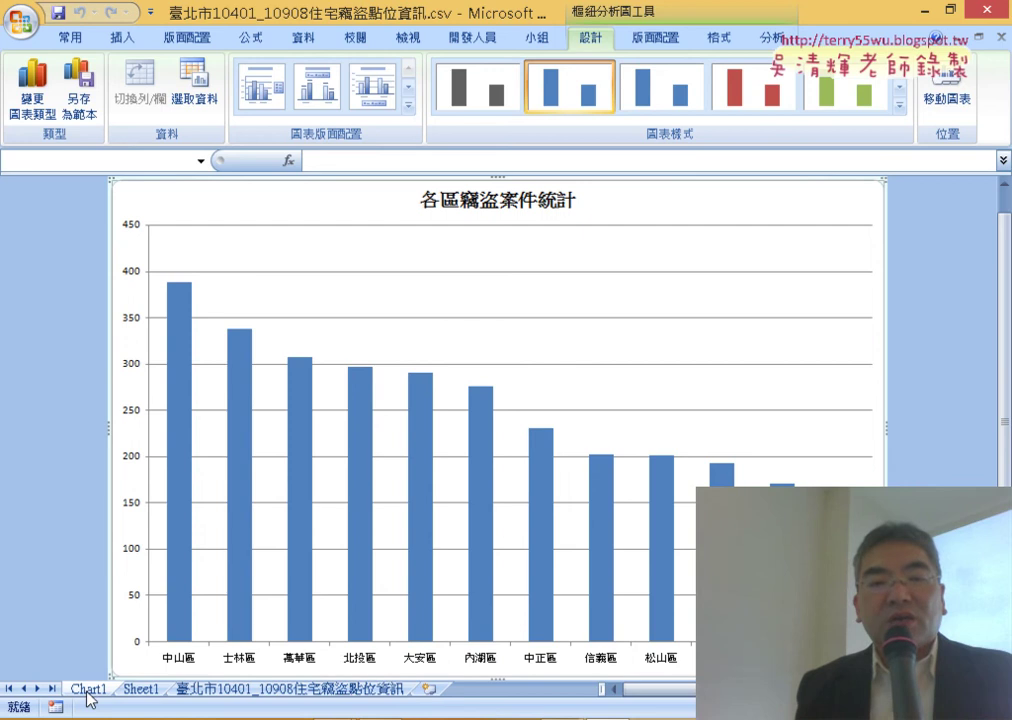
Step: Compare the Chart1 and Sheet1 tabs, select the district counts A4:B15, then switch to PowerPoint
{"action": "left_click", "coordinate": [141, 690]}
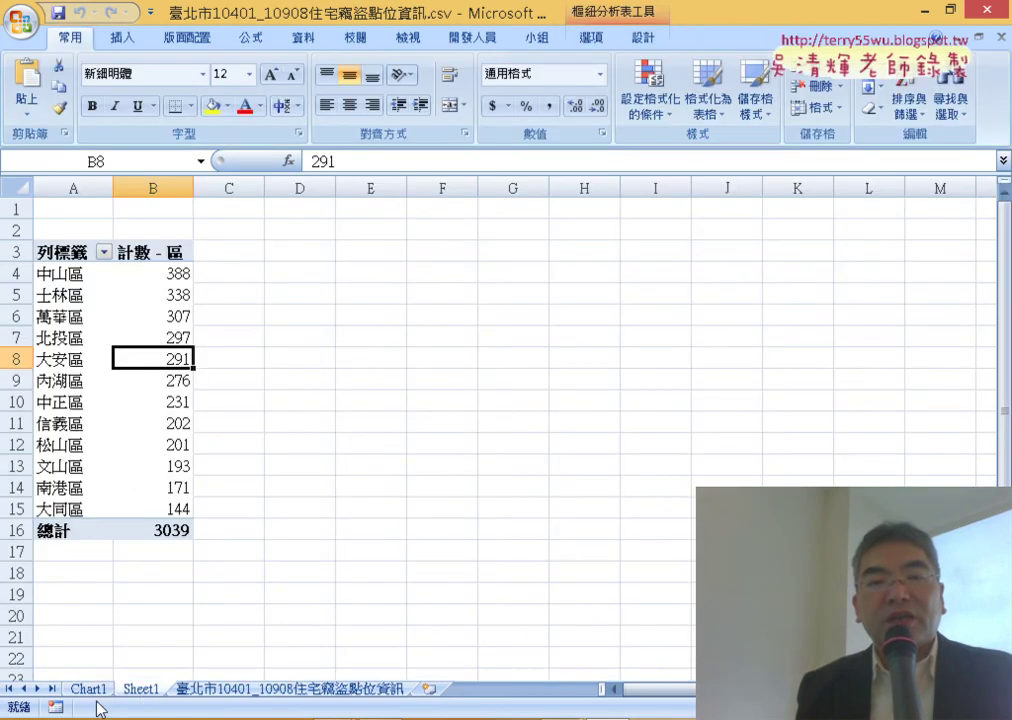
{"action": "left_click", "coordinate": [92, 689]}
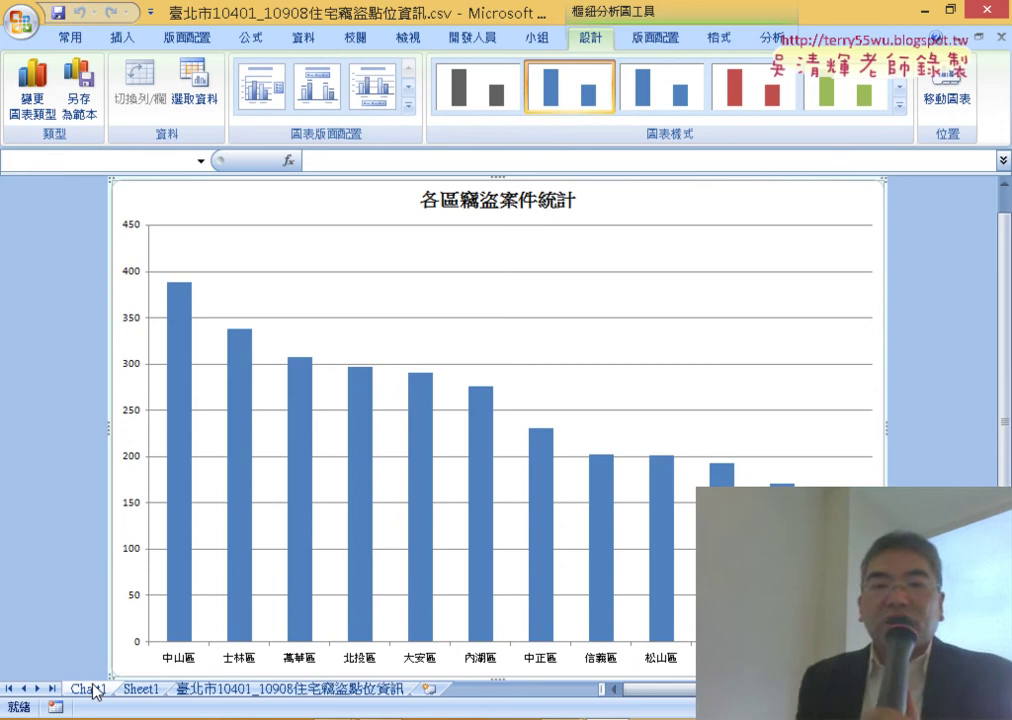
{"action": "left_click", "coordinate": [138, 693]}
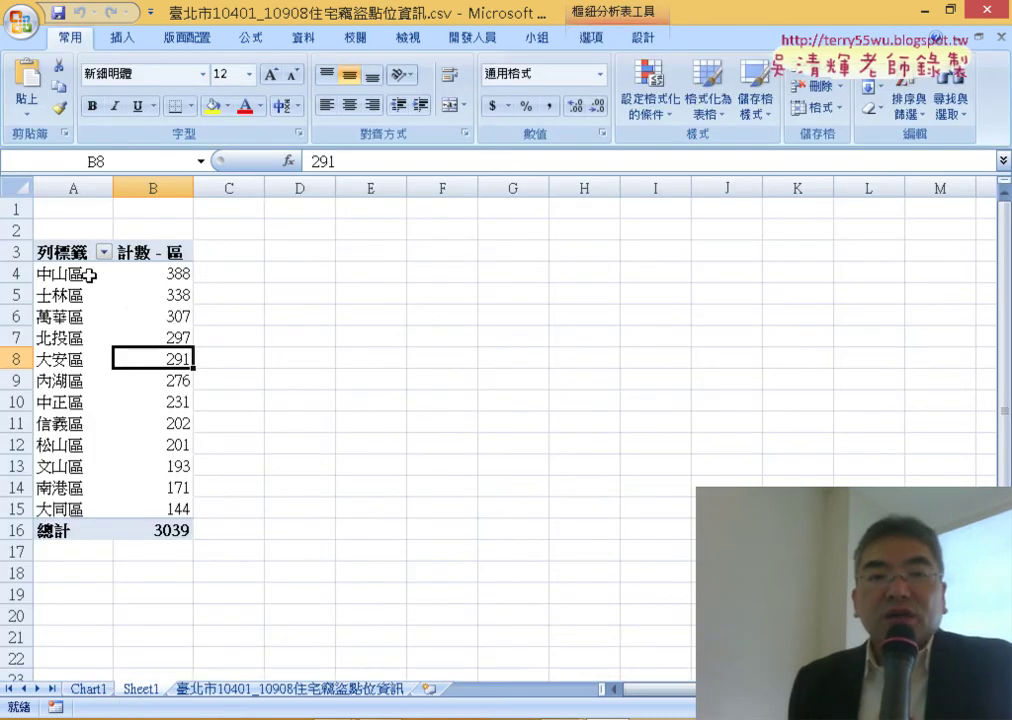
{"action": "left_click_drag", "start_coordinate": [90, 275], "coordinate": [193, 508]}
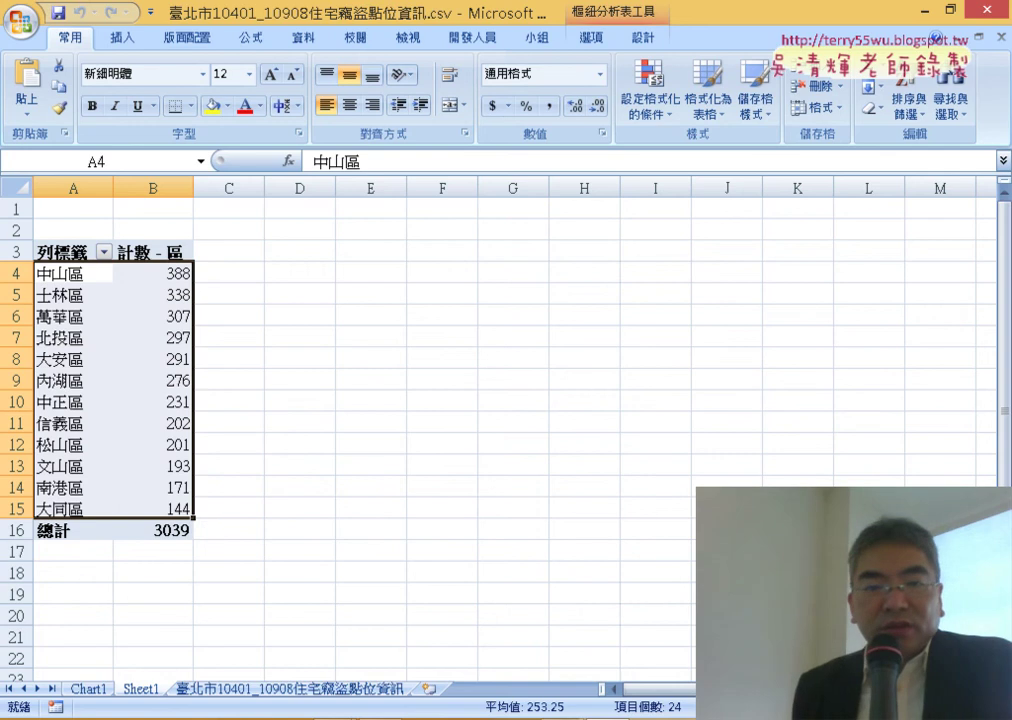
{"action": "key", "text": "alt+Tab"}
{"action": "scroll", "coordinate": [509, 457], "scroll_direction": "up", "scroll_amount": 3}
{"action": "scroll", "coordinate": [509, 457], "scroll_direction": "up", "scroll_amount": 5}
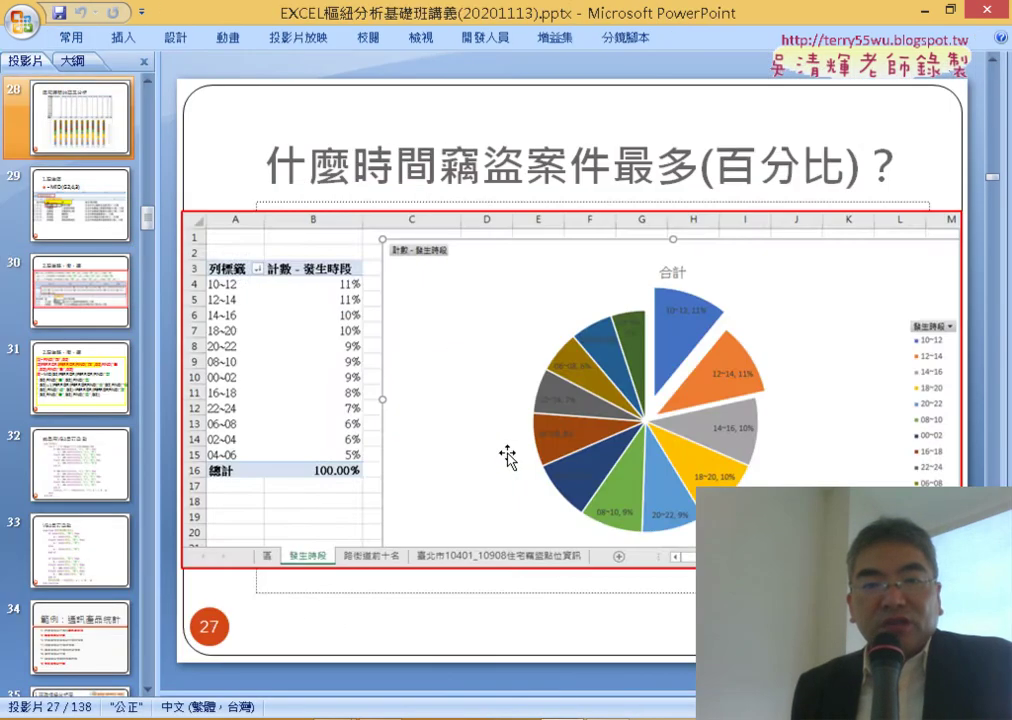
{"action": "scroll", "coordinate": [509, 457], "scroll_direction": "up", "scroll_amount": 3}
{"action": "scroll", "coordinate": [509, 457], "scroll_direction": "up", "scroll_amount": 2}
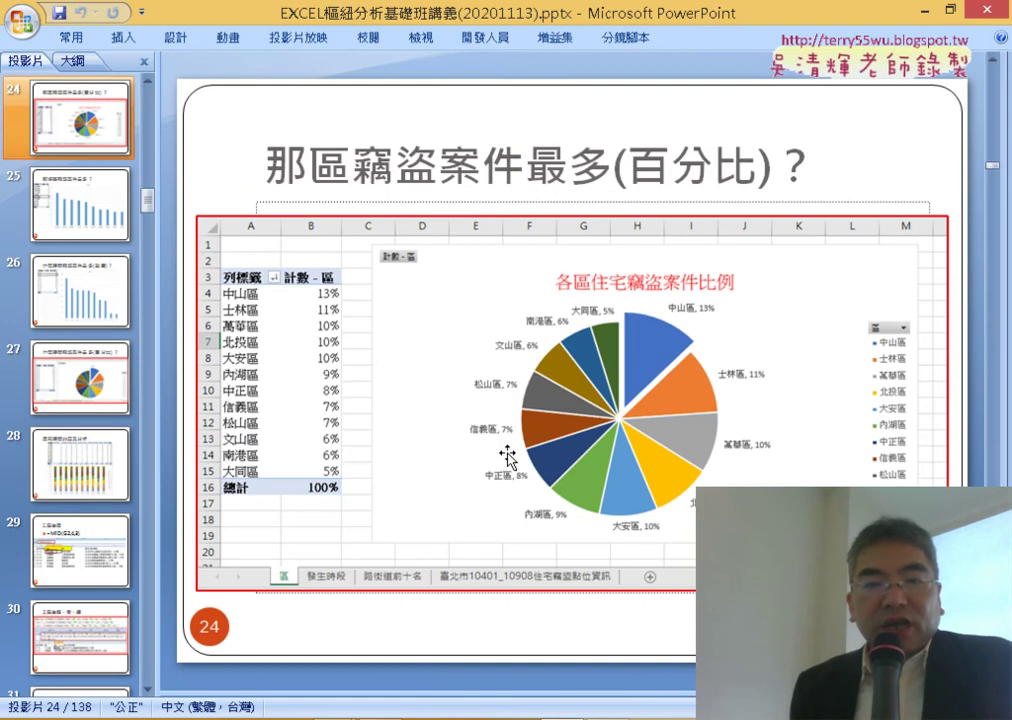
{"action": "scroll", "coordinate": [508, 457], "scroll_direction": "up", "scroll_amount": 1}
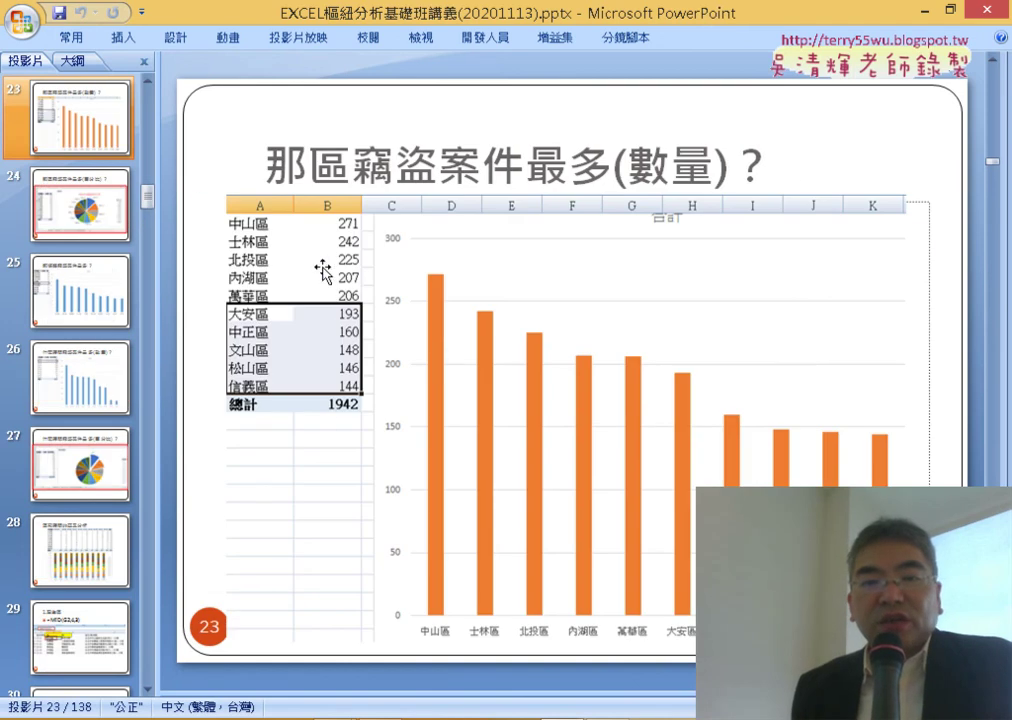
{"action": "scroll", "coordinate": [366, 405], "scroll_direction": "down", "scroll_amount": 1}
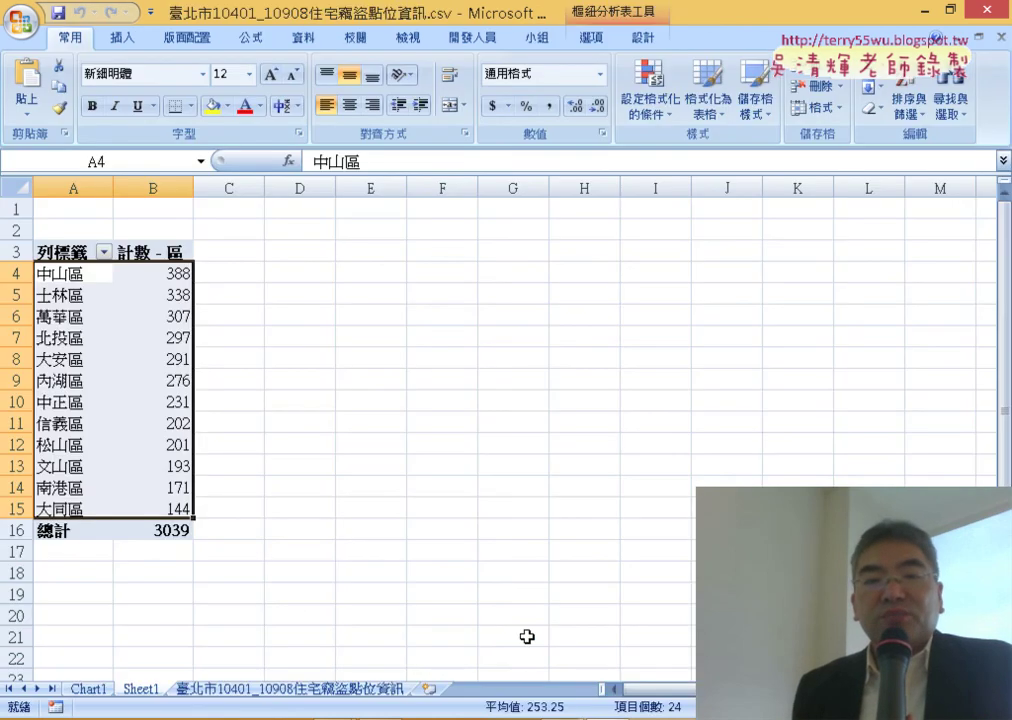
Step: Reshow the PivotTable field list from the 選項 tab, select B4:B15 and open the 計數 - 區 field menu
{"action": "left_click", "coordinate": [122, 295]}
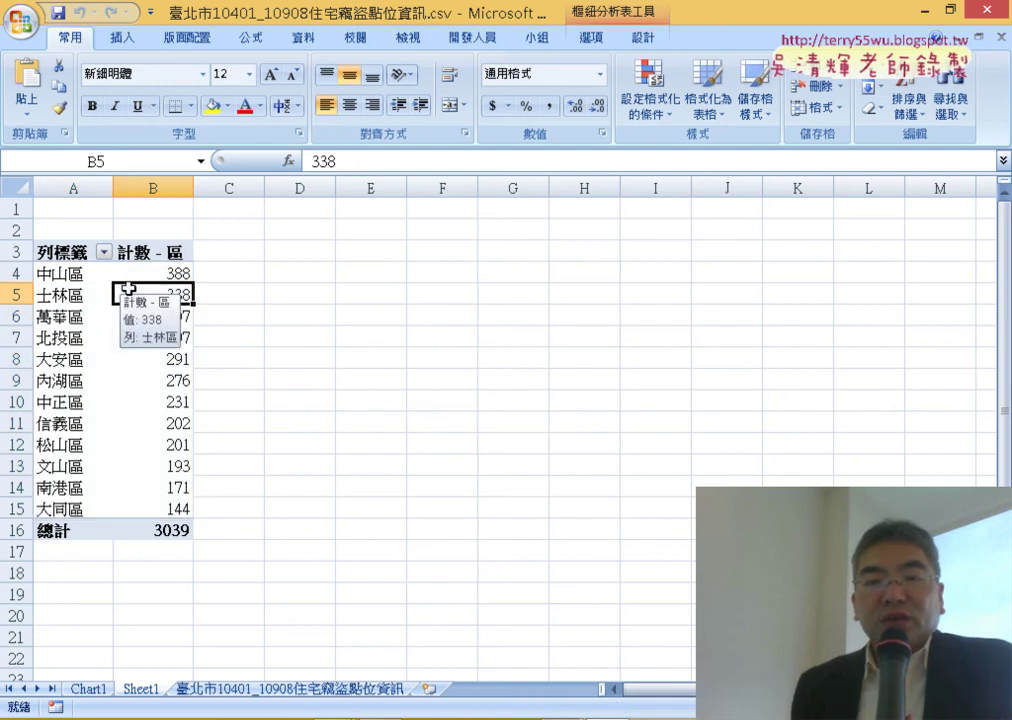
{"action": "left_click", "coordinate": [132, 382]}
{"action": "mouse_move", "coordinate": [135, 377]}
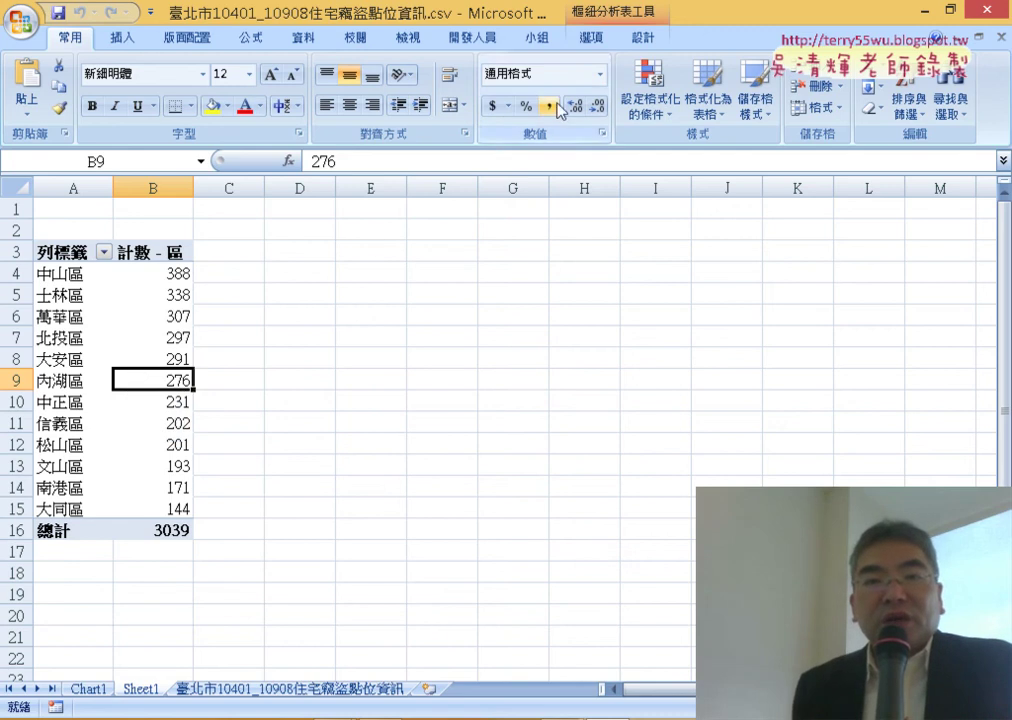
{"action": "left_click", "coordinate": [591, 37]}
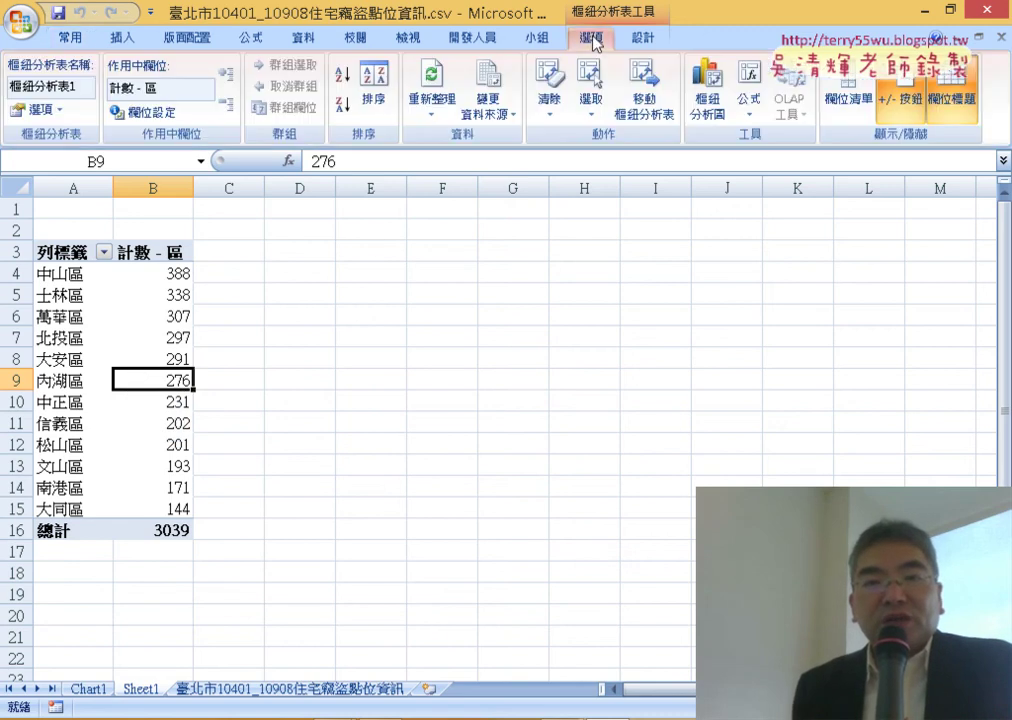
{"action": "left_click", "coordinate": [845, 97]}
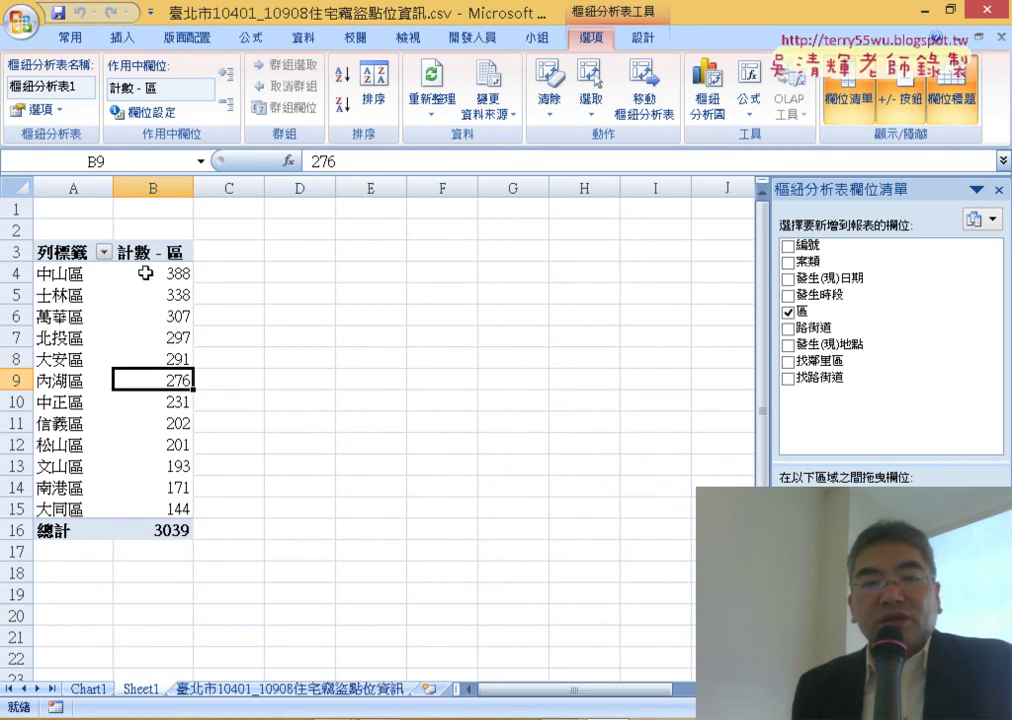
{"action": "left_click_drag", "start_coordinate": [142, 271], "coordinate": [180, 508]}
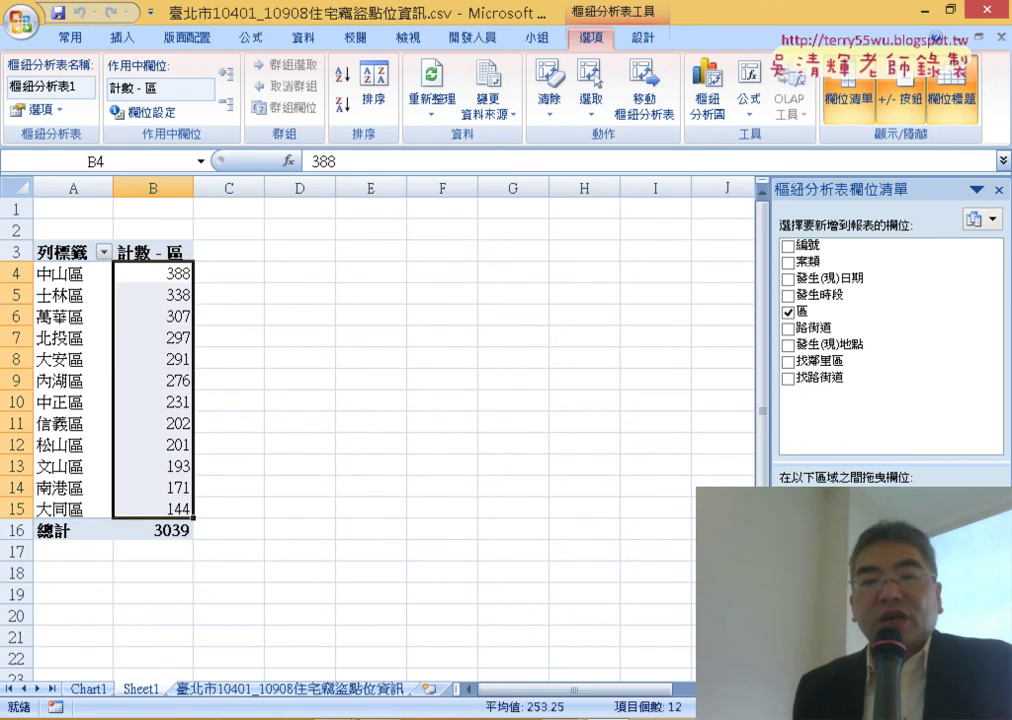
{"action": "left_click", "coordinate": [868, 610]}
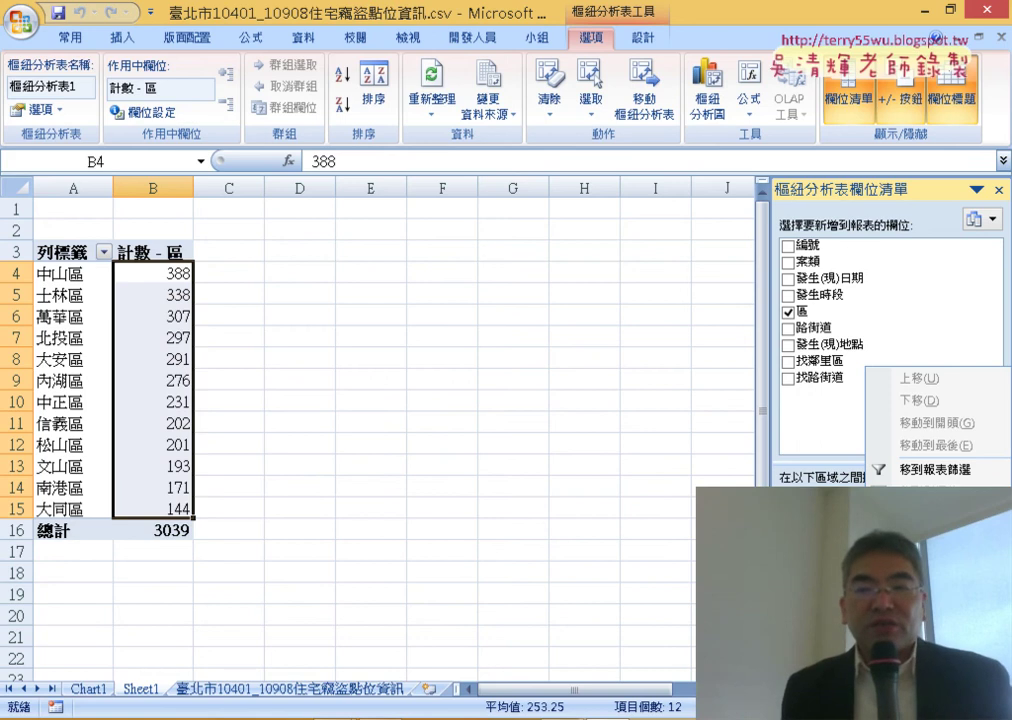
Step: Open 值欄位設定 for 計數 - 區, summarized by 項目個數, and reposition the dialog
{"action": "left_click", "coordinate": [930, 585]}
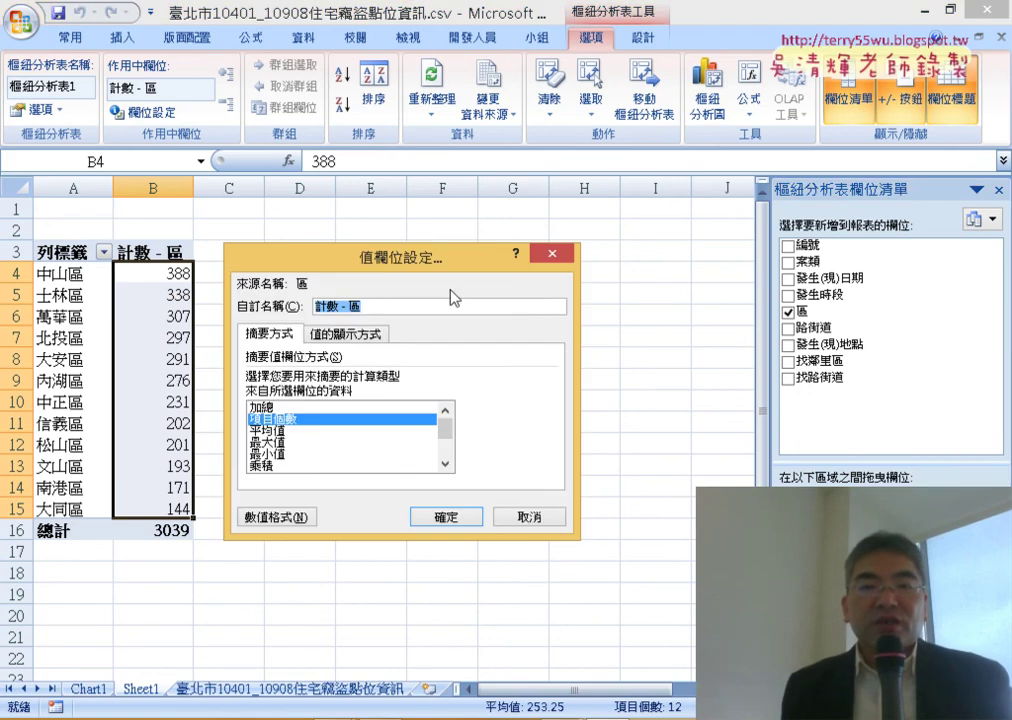
{"action": "left_click_drag", "start_coordinate": [411, 262], "coordinate": [456, 152]}
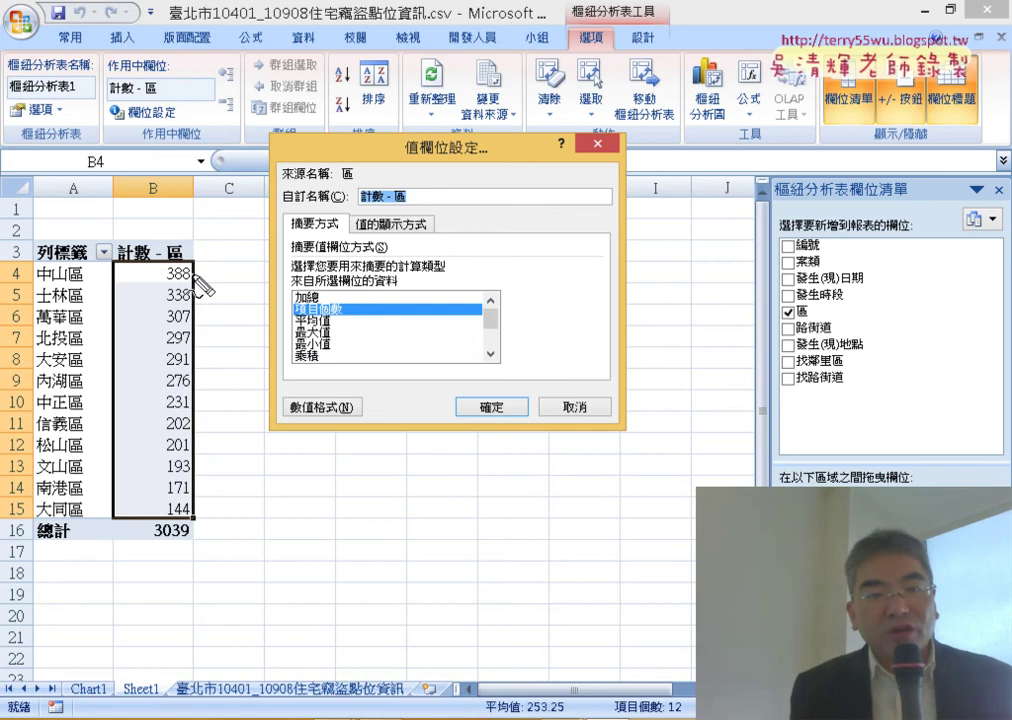
{"action": "left_click_drag", "start_coordinate": [340, 332], "coordinate": [360, 296]}
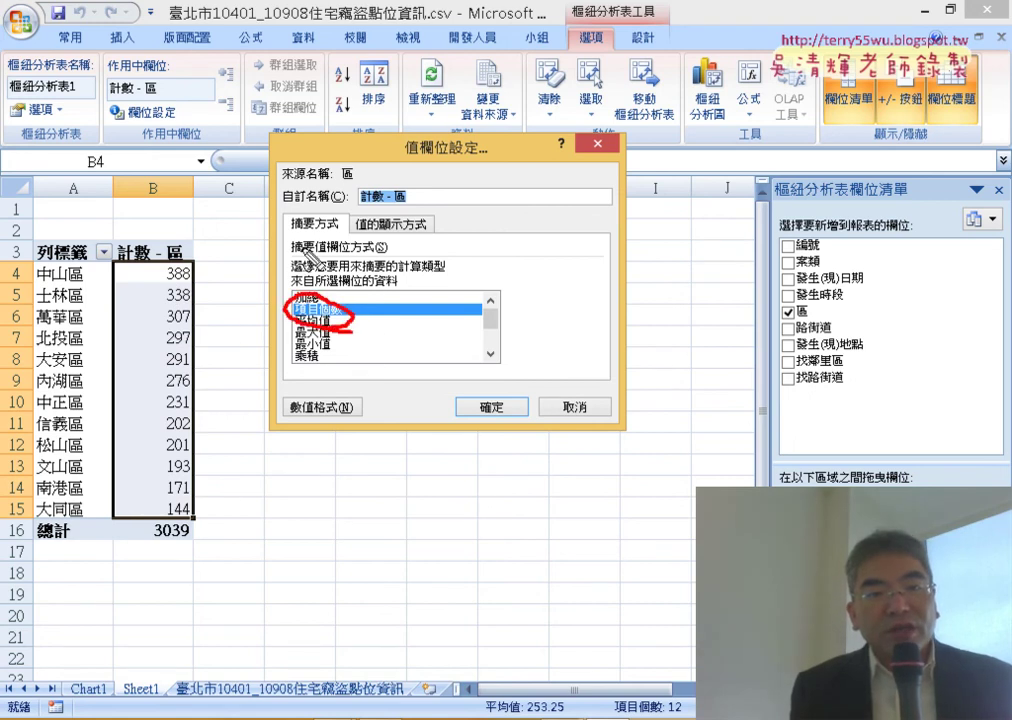
{"action": "left_click_drag", "start_coordinate": [338, 234], "coordinate": [345, 152]}
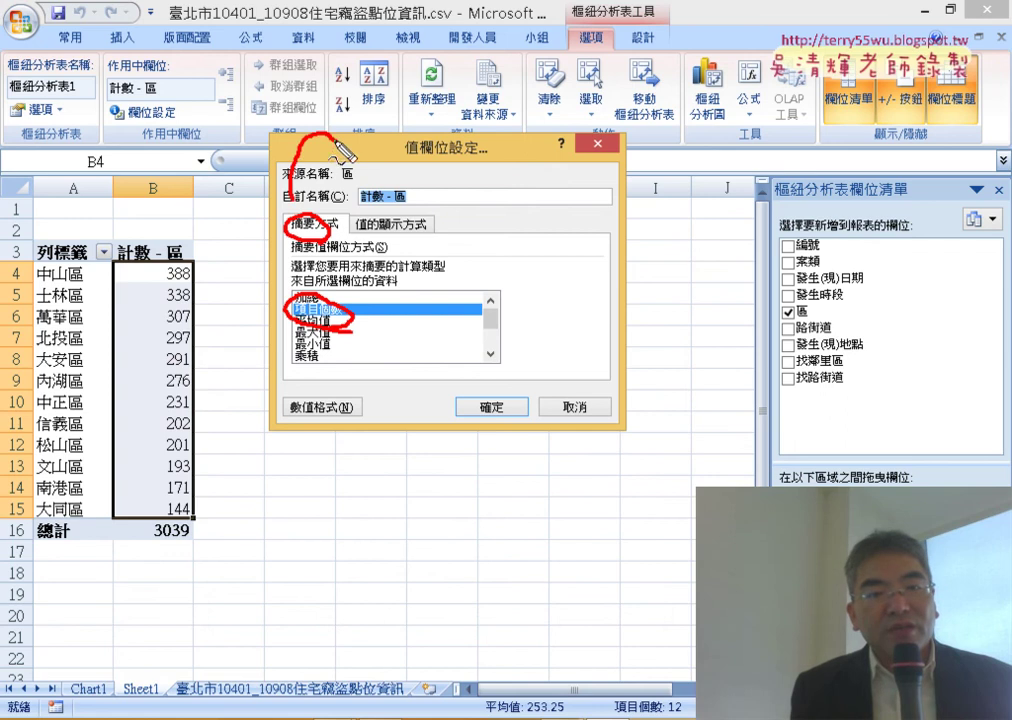
{"action": "left_click_drag", "start_coordinate": [395, 206], "coordinate": [405, 220]}
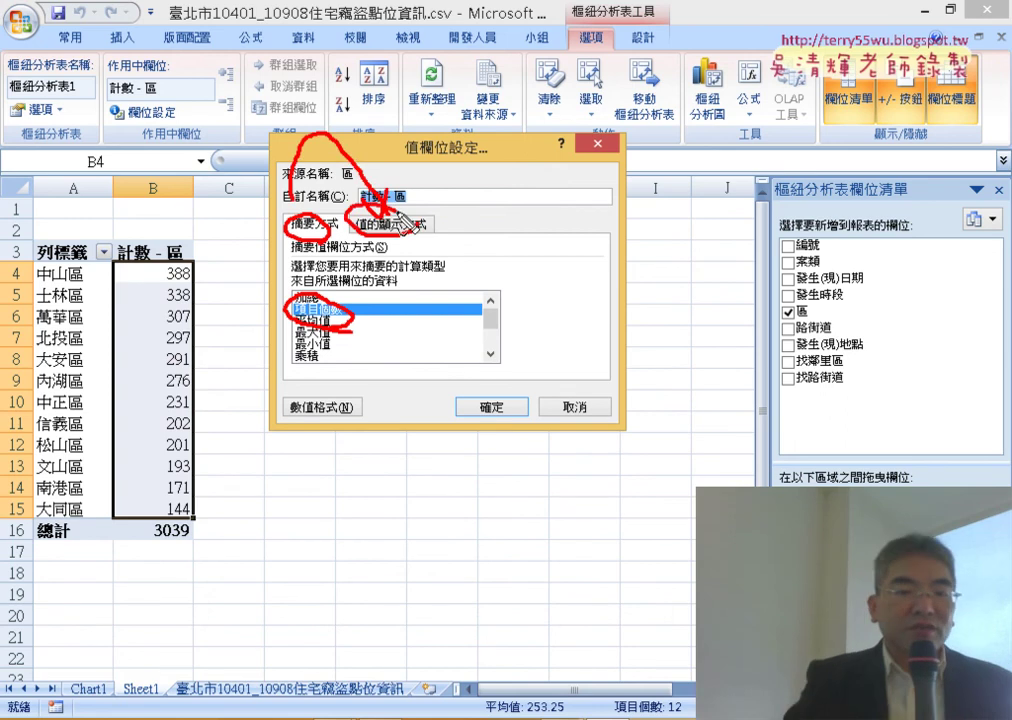
{"action": "key", "text": "Escape"}
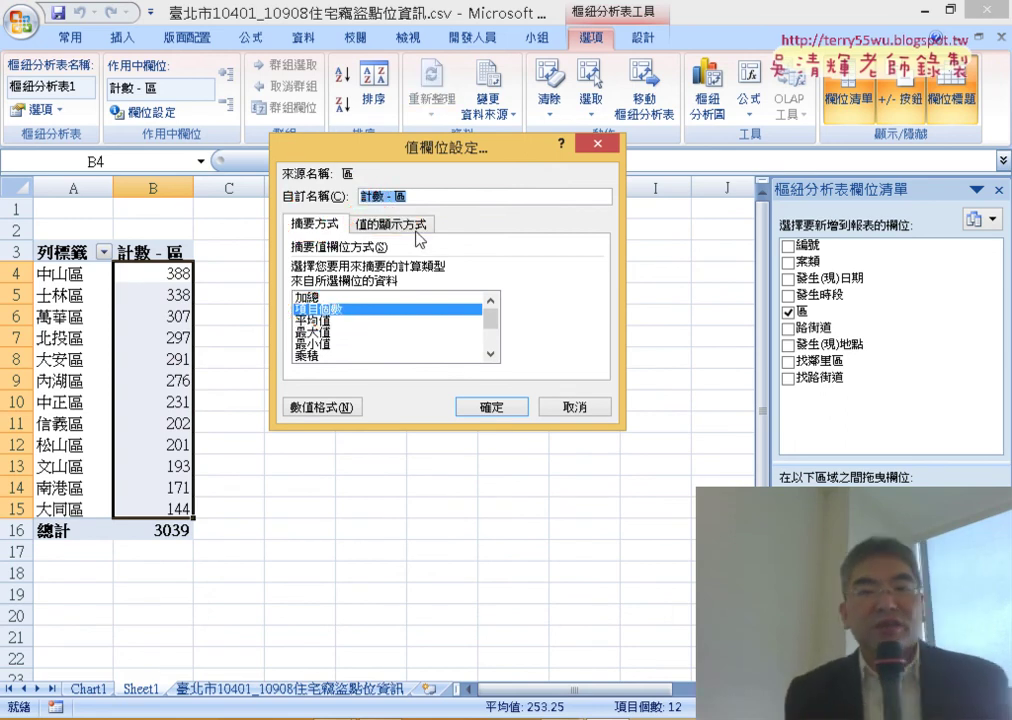
Step: Set 值的顯示方式 to 總和的百分比 so districts range from 12.77% (中山區) to 4.74% (大同區)
{"action": "left_click", "coordinate": [414, 229]}
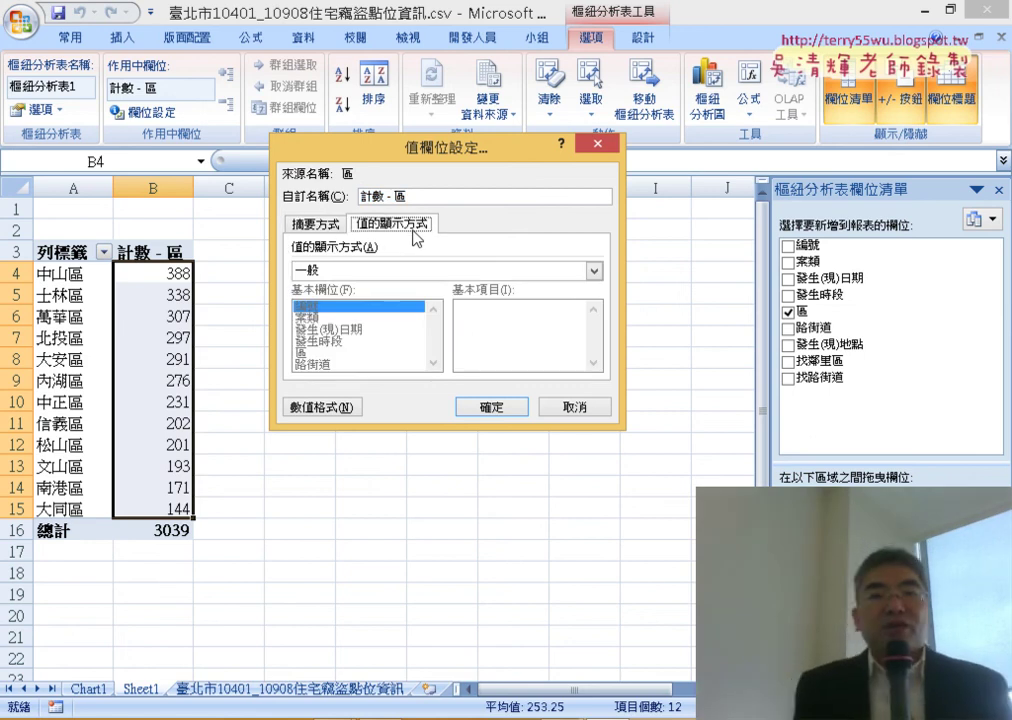
{"action": "left_click", "coordinate": [400, 271]}
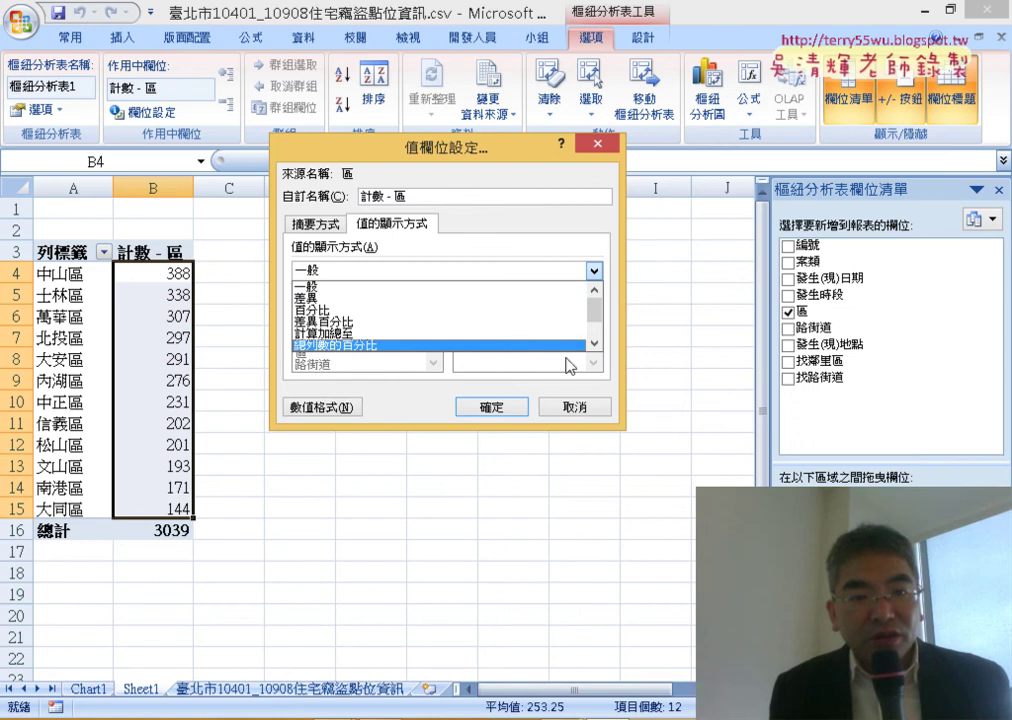
{"action": "left_click", "coordinate": [595, 344]}
{"action": "left_click", "coordinate": [595, 344]}
{"action": "left_click", "coordinate": [595, 344]}
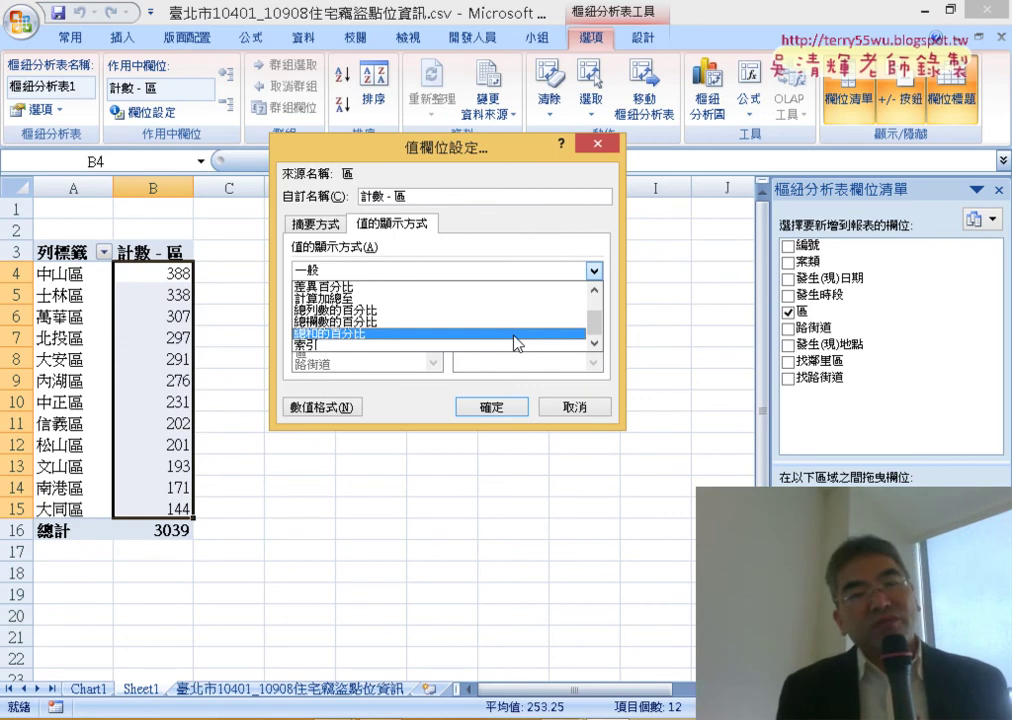
{"action": "left_click", "coordinate": [517, 336]}
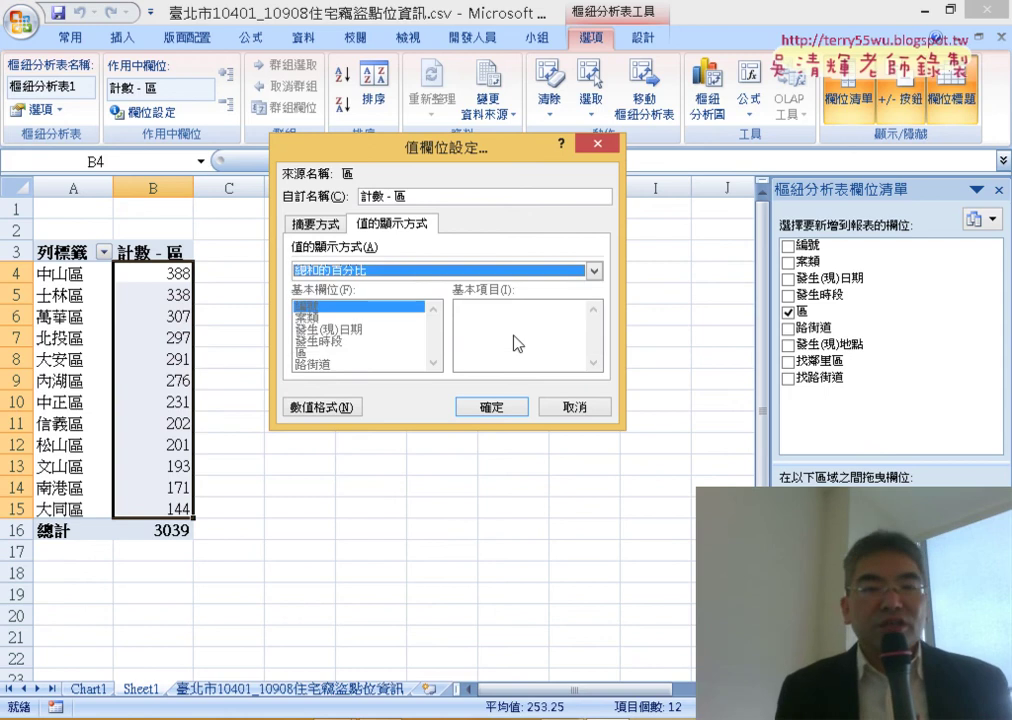
{"action": "left_click", "coordinate": [504, 418]}
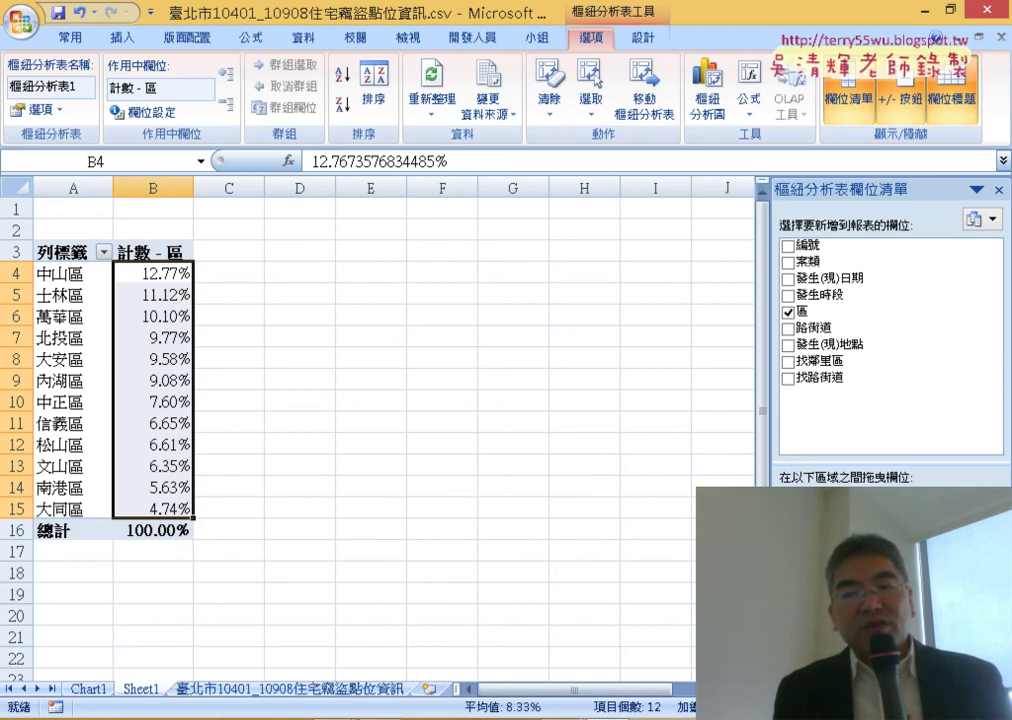
{"action": "left_click", "coordinate": [865, 640]}
{"action": "left_click", "coordinate": [940, 605]}
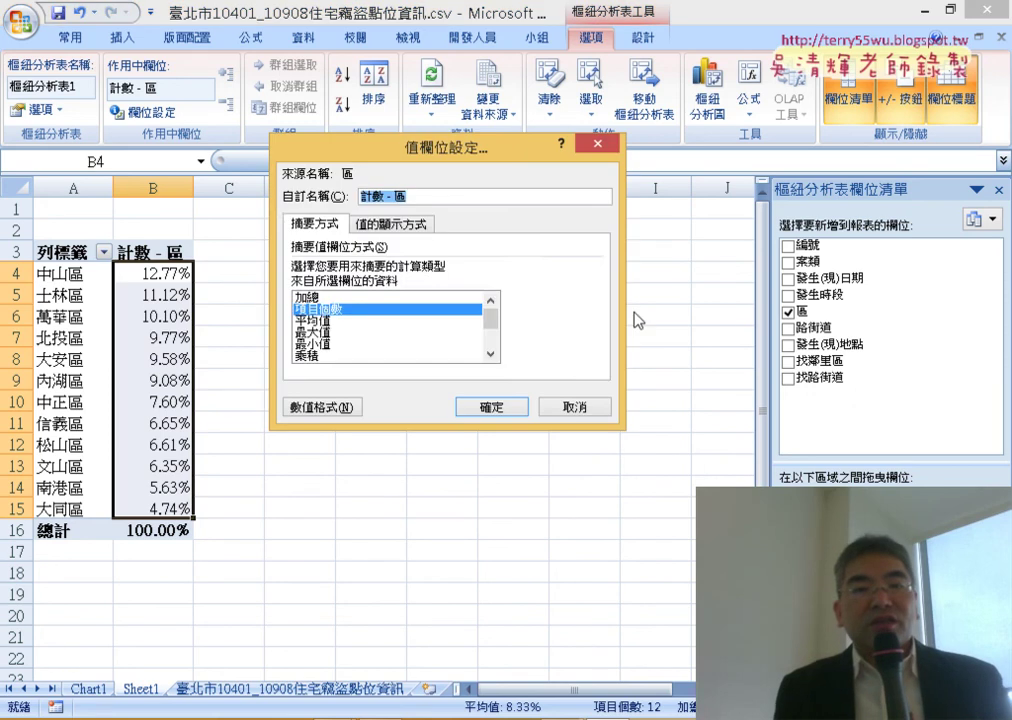
{"action": "left_click", "coordinate": [420, 226]}
{"action": "left_click", "coordinate": [424, 272]}
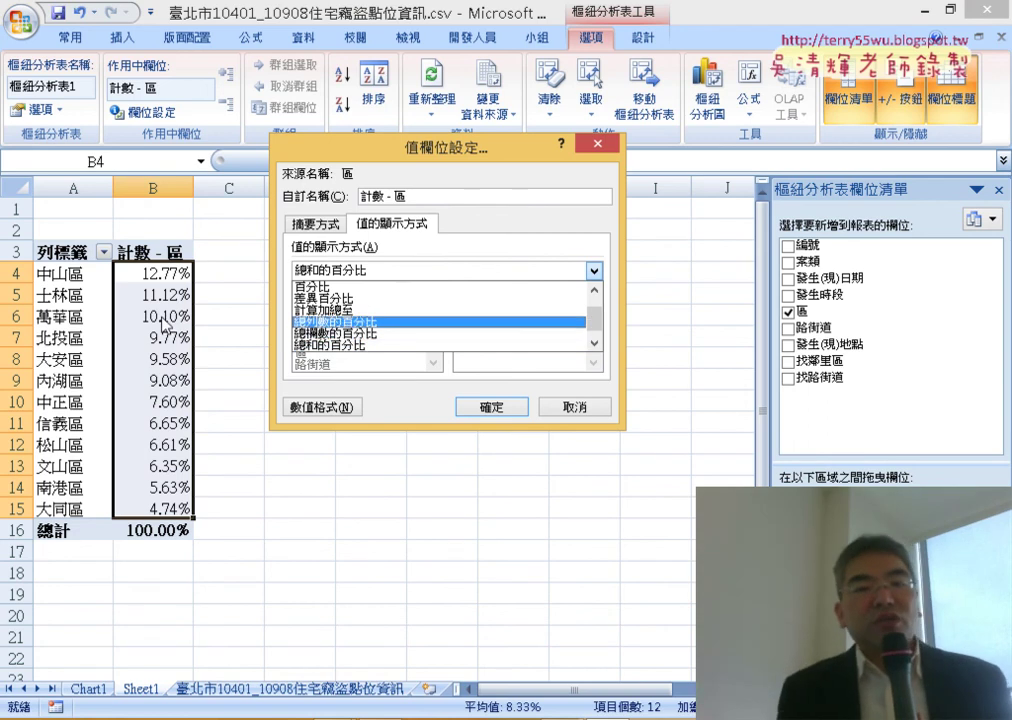
{"action": "left_click", "coordinate": [374, 347]}
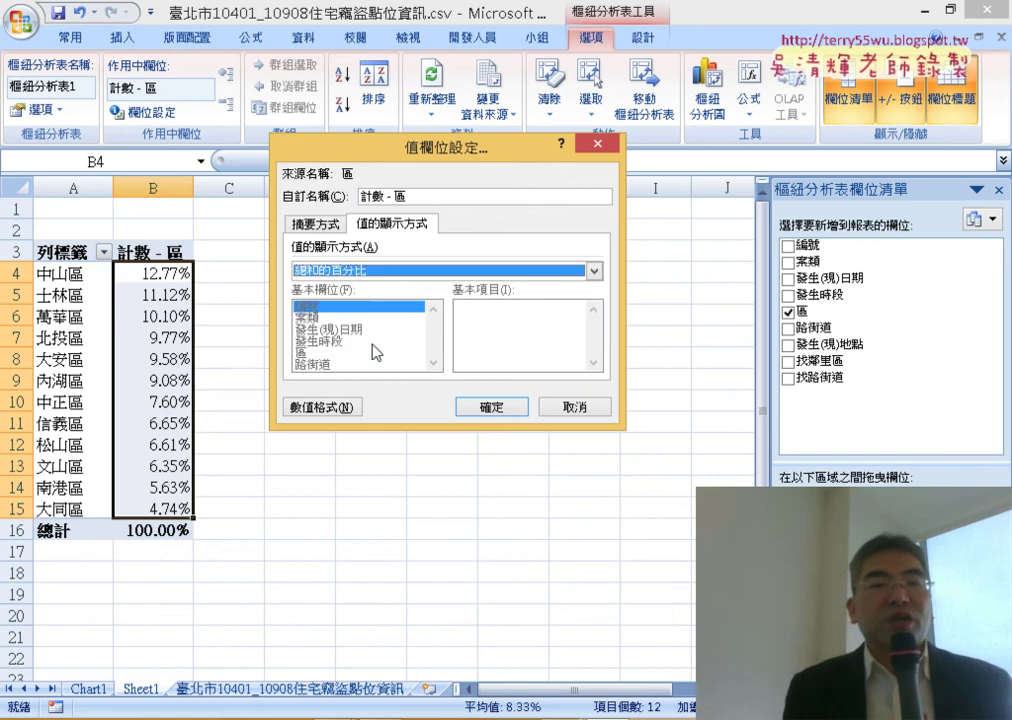
{"action": "left_click", "coordinate": [573, 409]}
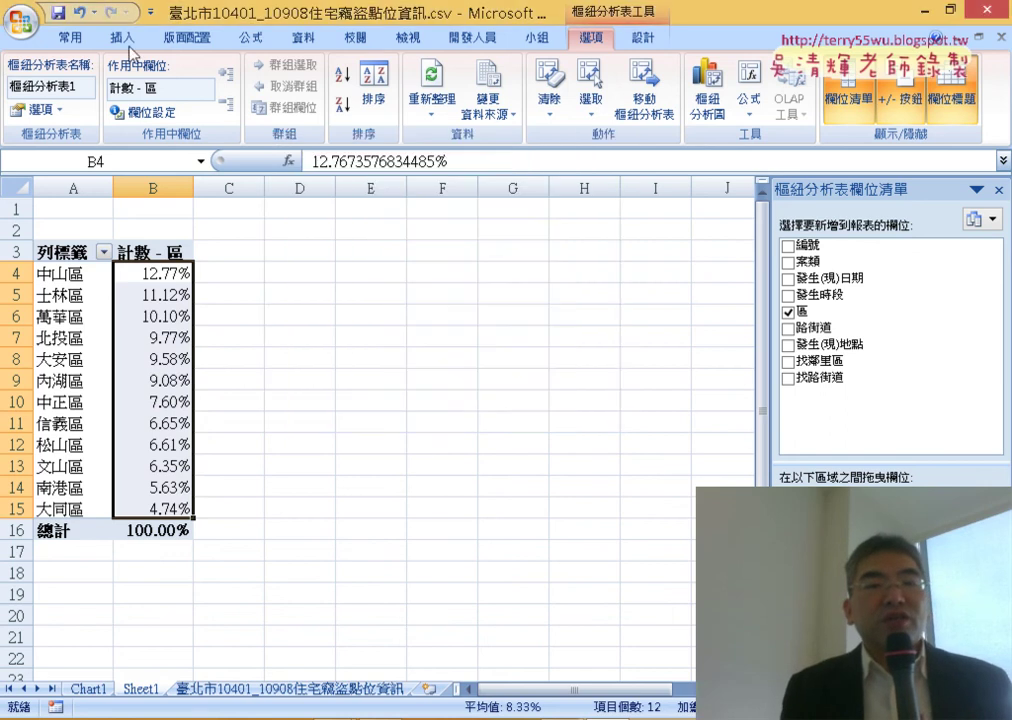
Step: Decrease decimals on B4:B15 until shares show whole percentages, 中山區 13% down to 大同區 5%
{"action": "left_click", "coordinate": [72, 36]}
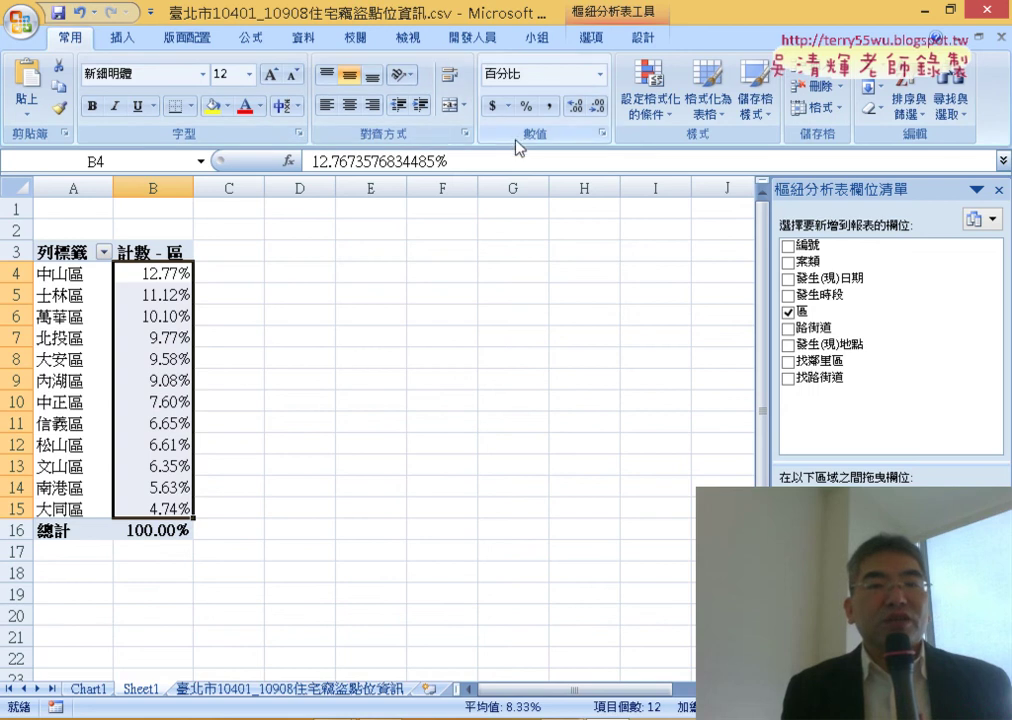
{"action": "left_click", "coordinate": [599, 110]}
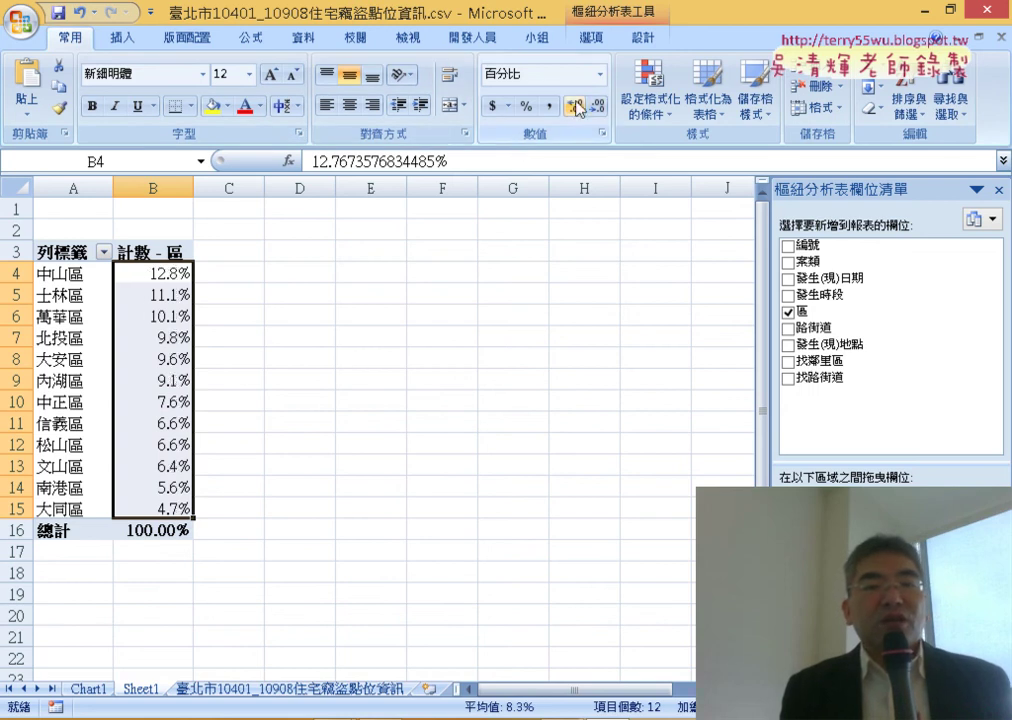
{"action": "left_click", "coordinate": [575, 106]}
{"action": "left_click", "coordinate": [598, 108]}
{"action": "left_click", "coordinate": [598, 108]}
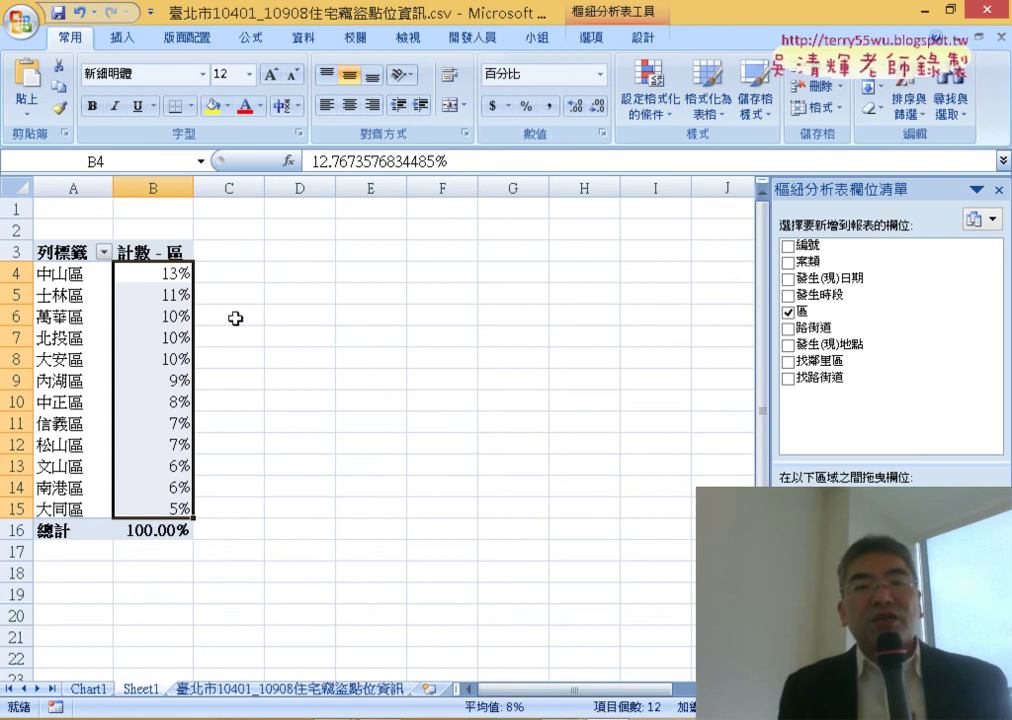
{"action": "left_click", "coordinate": [168, 316]}
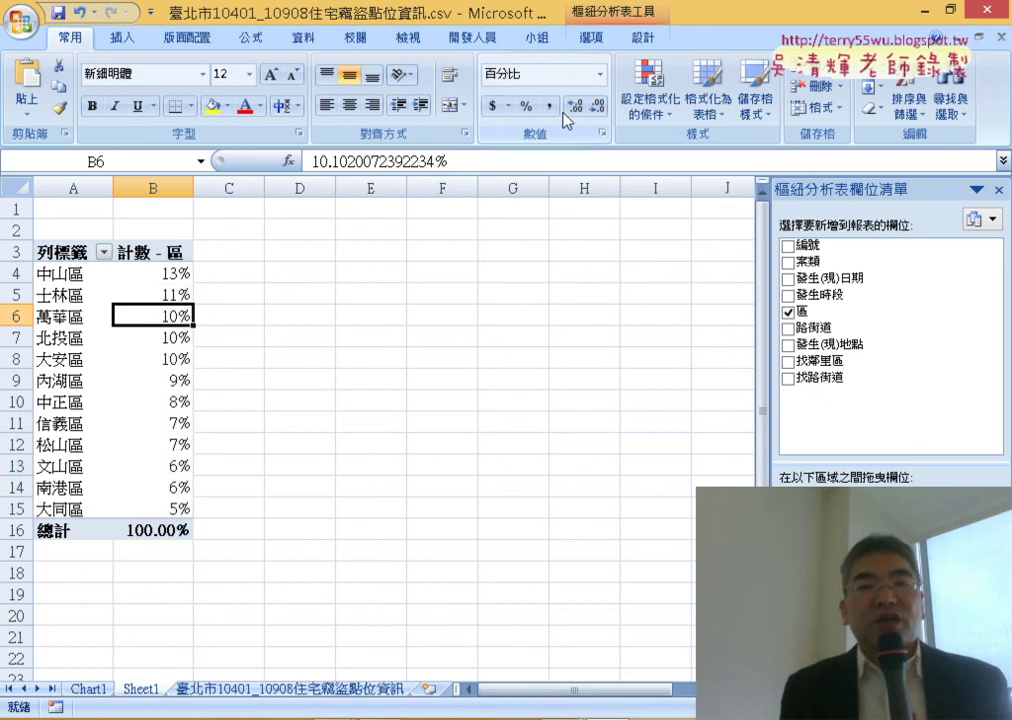
{"action": "left_click", "coordinate": [591, 38]}
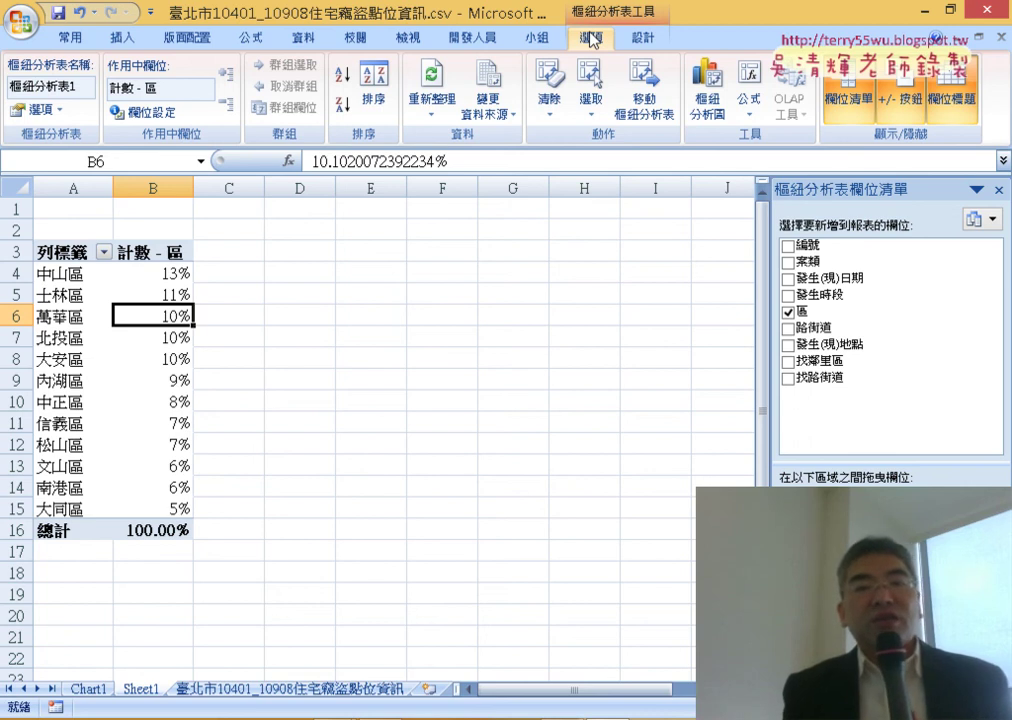
Step: Insert a plain pie pivot chart from the district percentage pivot table
{"action": "left_click", "coordinate": [718, 105]}
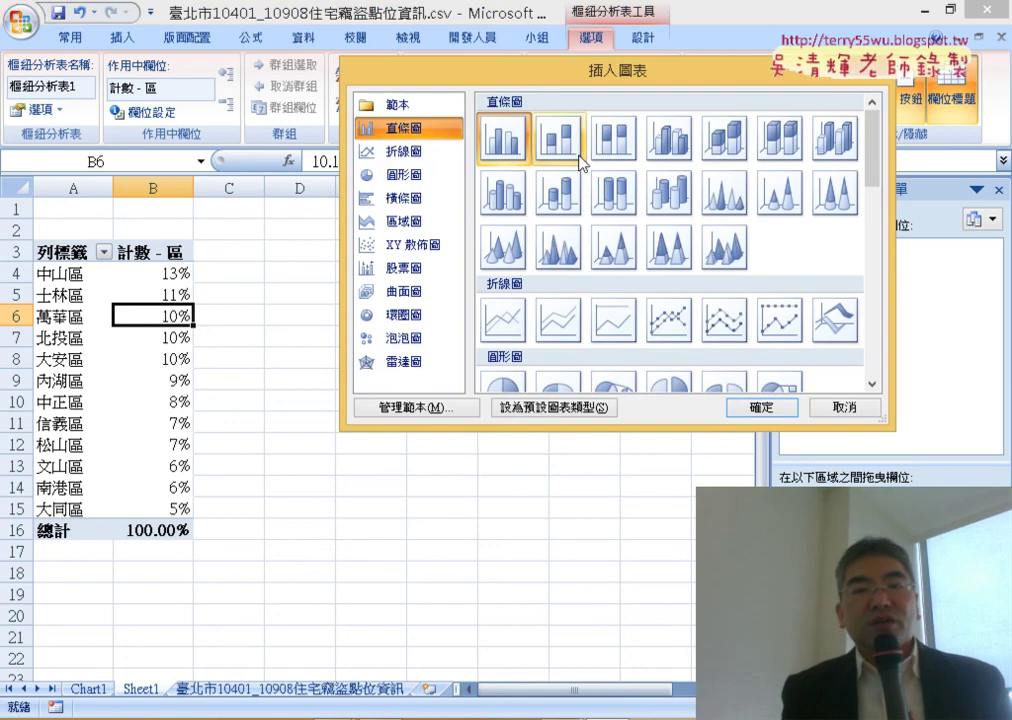
{"action": "left_click", "coordinate": [505, 390]}
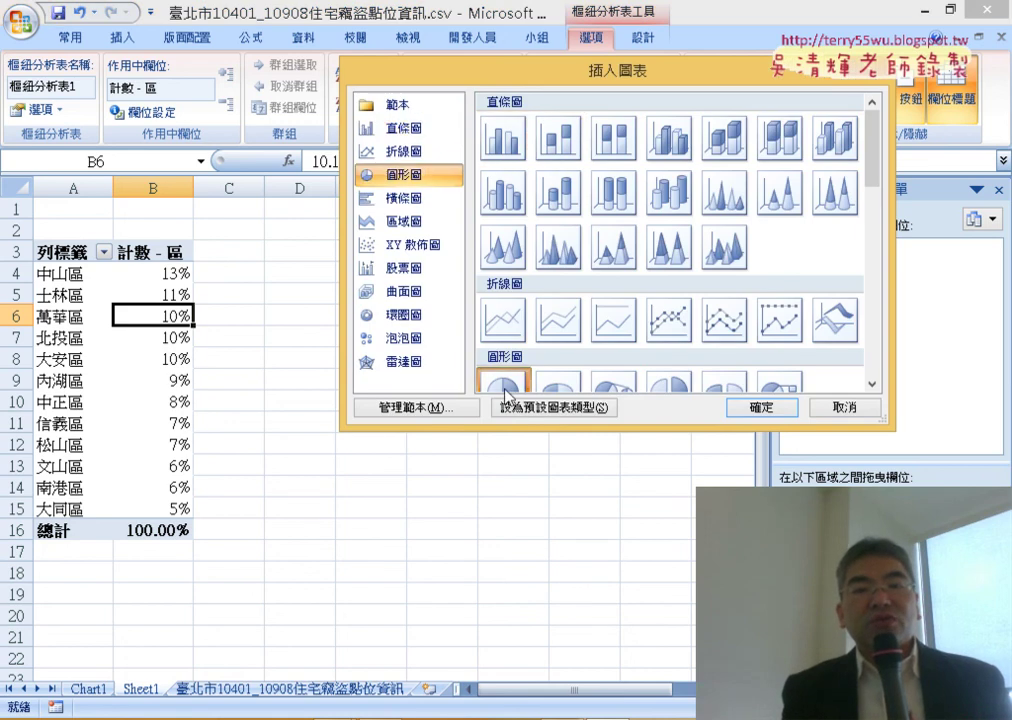
{"action": "left_click", "coordinate": [761, 408]}
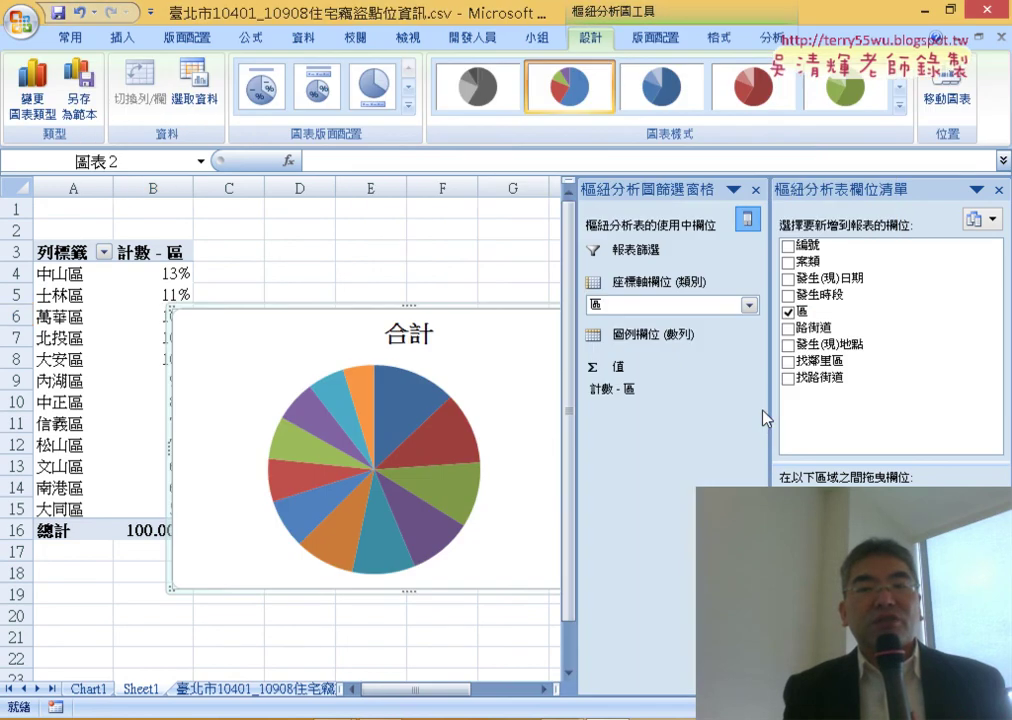
{"action": "left_click", "coordinate": [757, 190]}
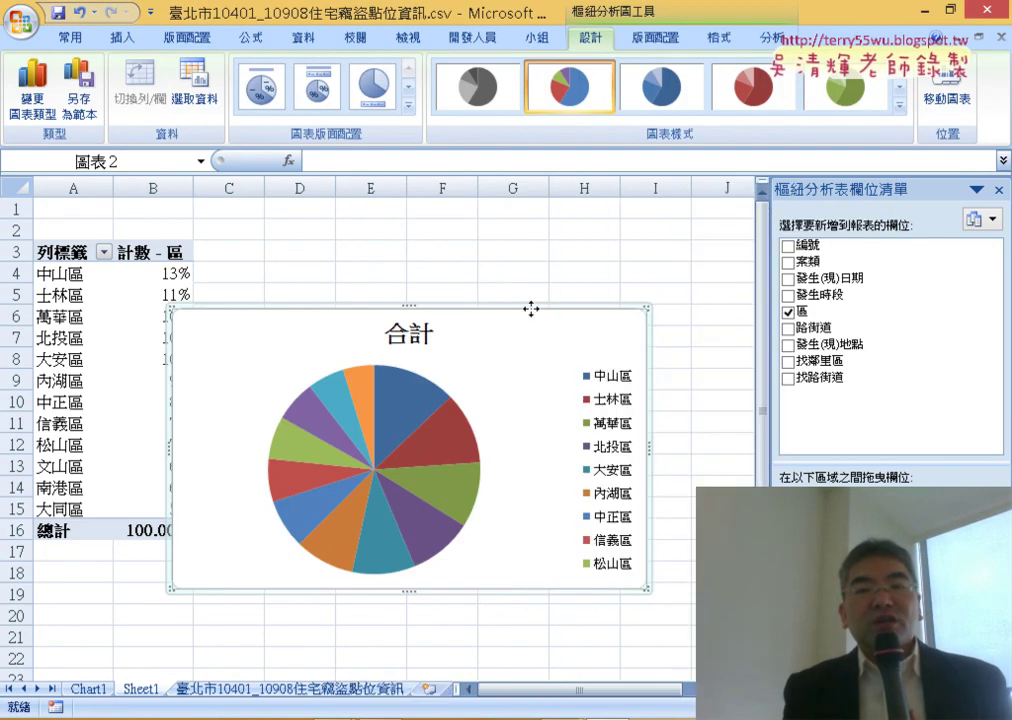
Step: Move the pie chart up beside the pivot table and enlarge it
{"action": "left_click_drag", "start_coordinate": [531, 306], "coordinate": [572, 209]}
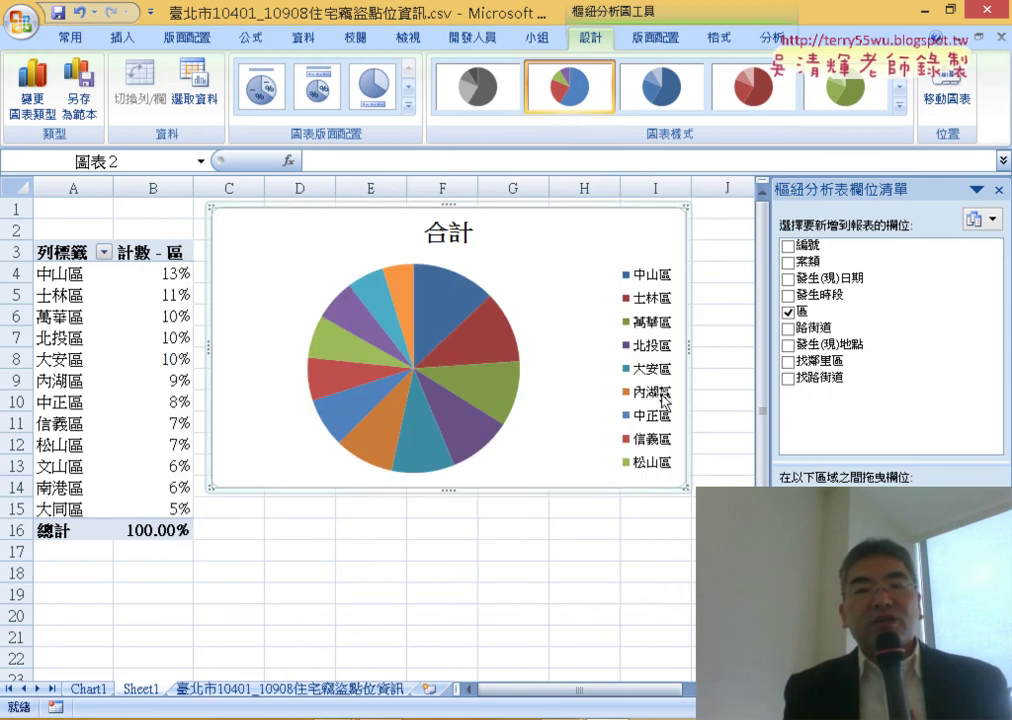
{"action": "left_click_drag", "start_coordinate": [685, 487], "coordinate": [745, 548]}
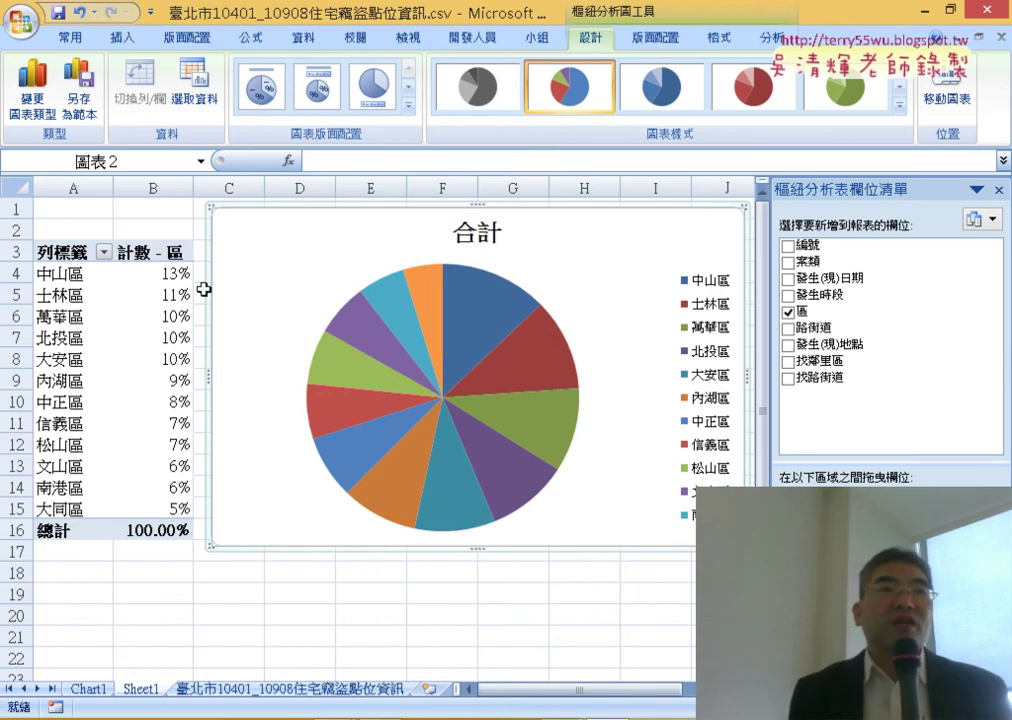
{"action": "mouse_move", "coordinate": [149, 278]}
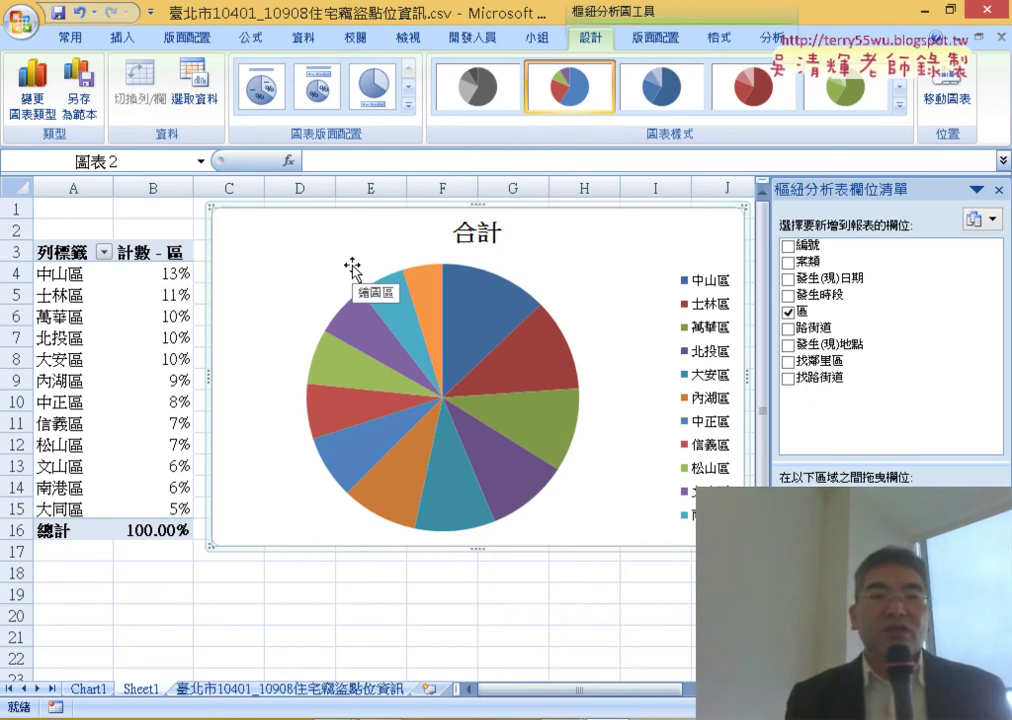
{"action": "mouse_move", "coordinate": [480, 288]}
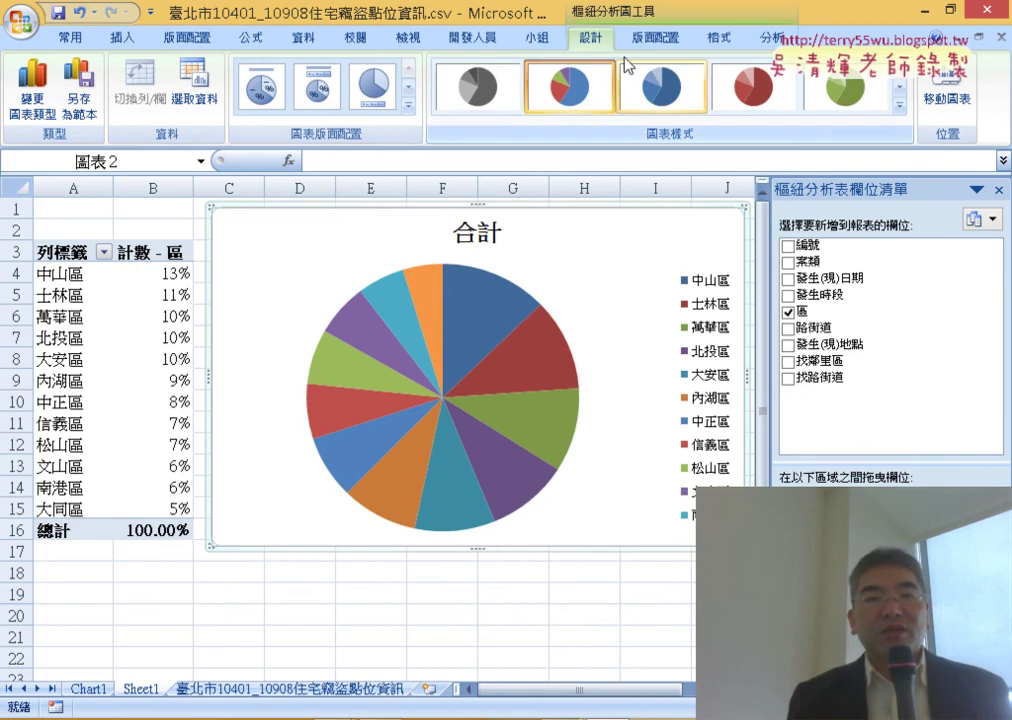
Step: Add data labels outside each pie slice
{"action": "left_click", "coordinate": [648, 40]}
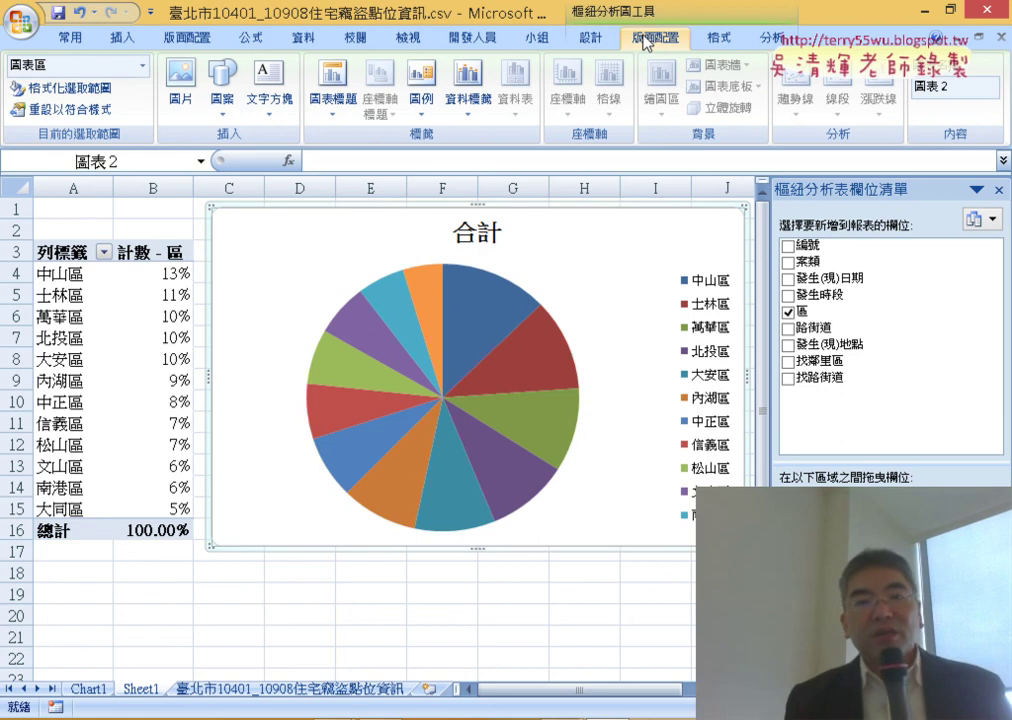
{"action": "left_click", "coordinate": [469, 105]}
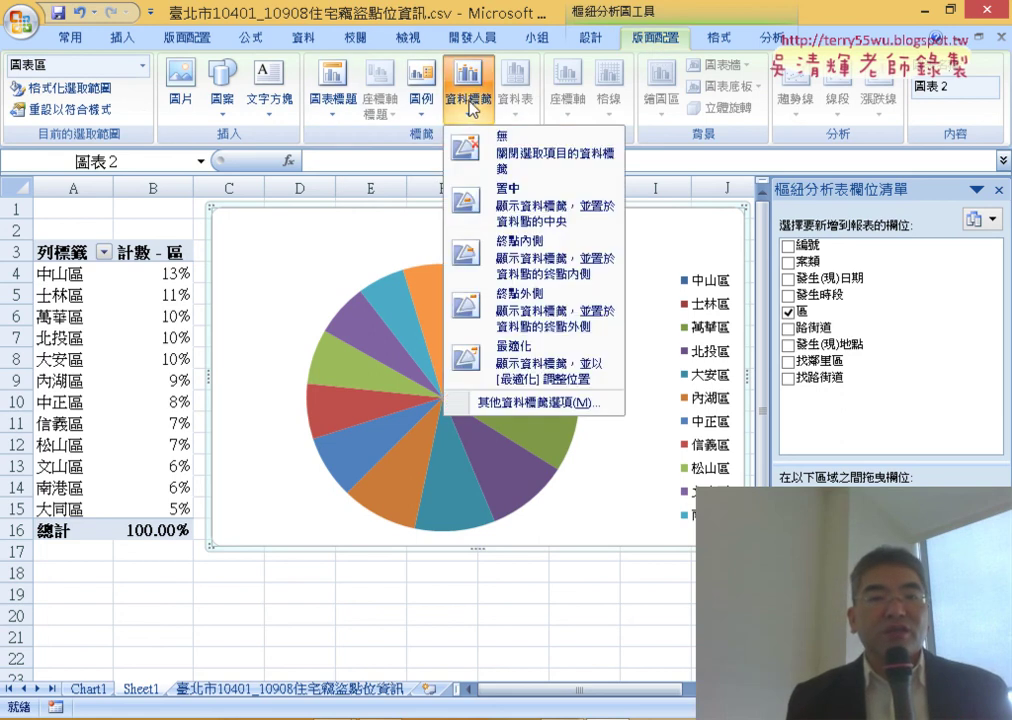
{"action": "left_click", "coordinate": [531, 302]}
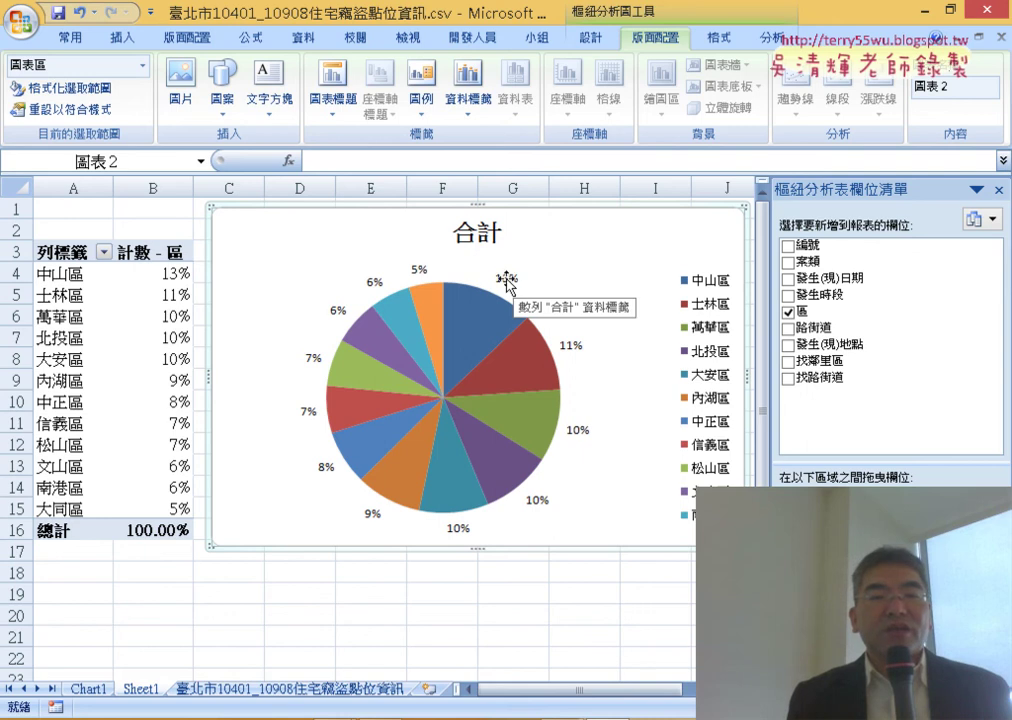
Step: Set the pie labels to show category name and percentage instead of value
{"action": "right_click", "coordinate": [503, 282]}
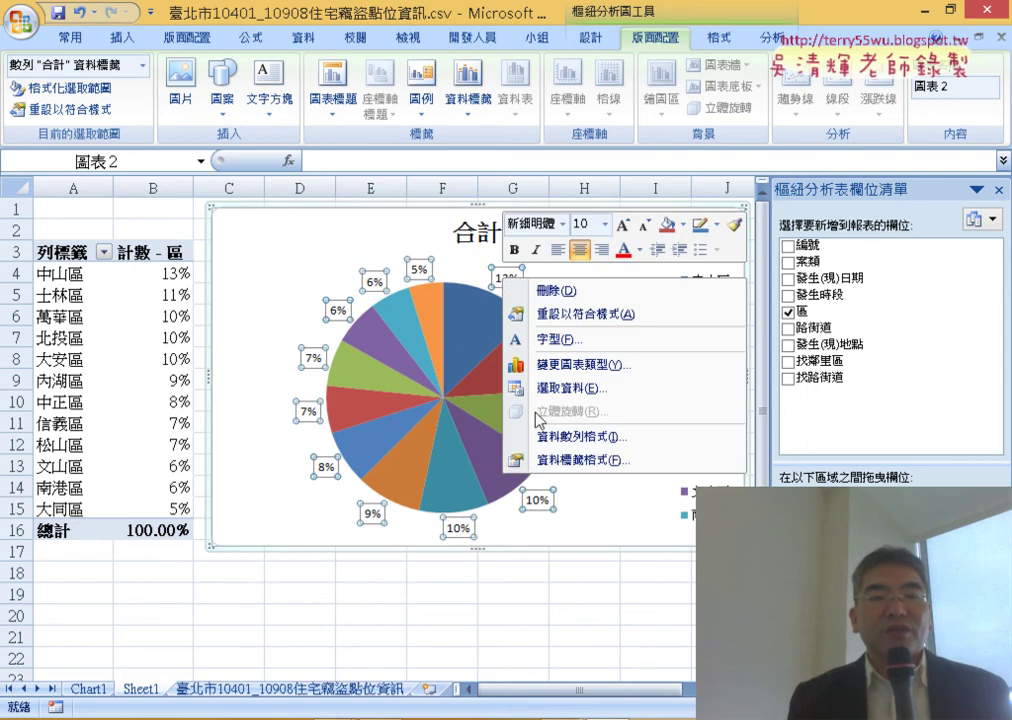
{"action": "left_click", "coordinate": [552, 462]}
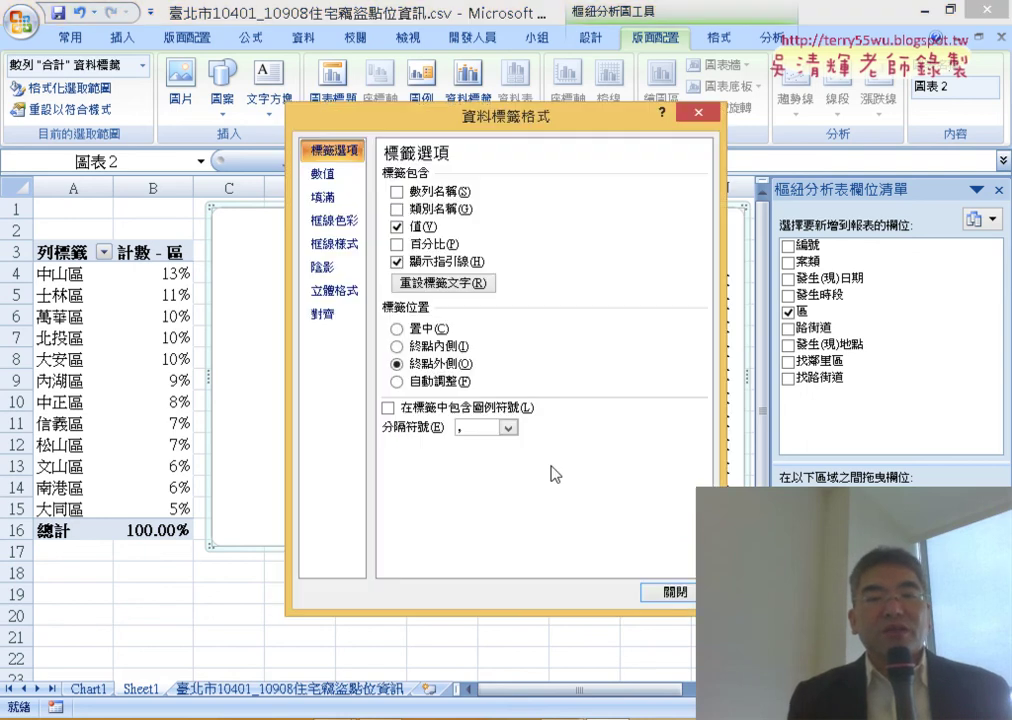
{"action": "left_click", "coordinate": [397, 227]}
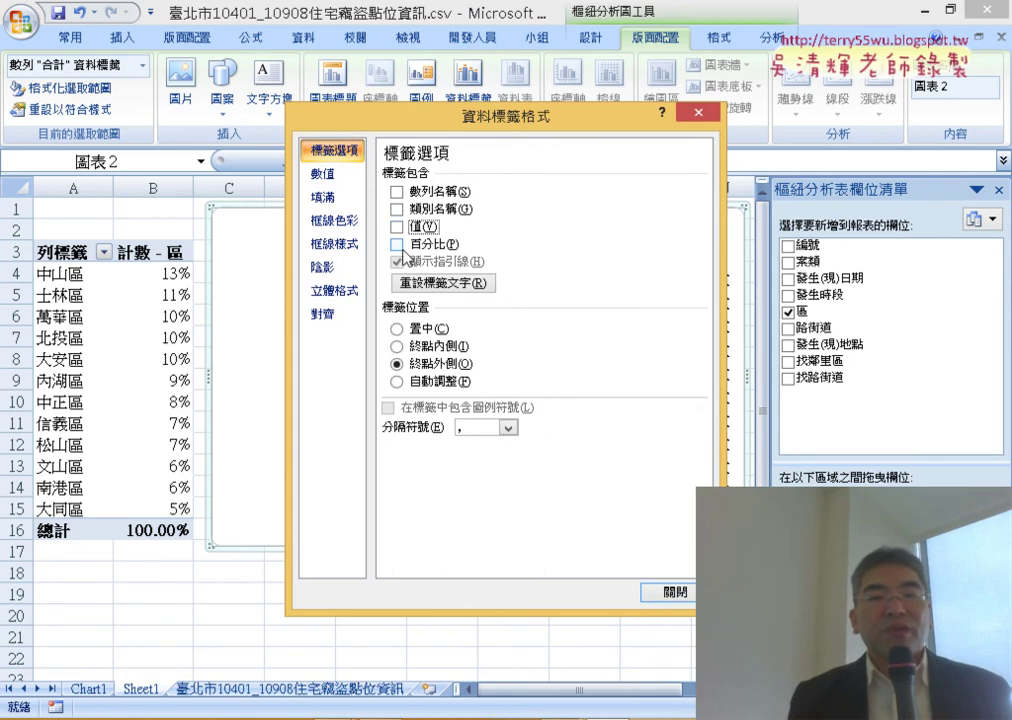
{"action": "left_click", "coordinate": [403, 245]}
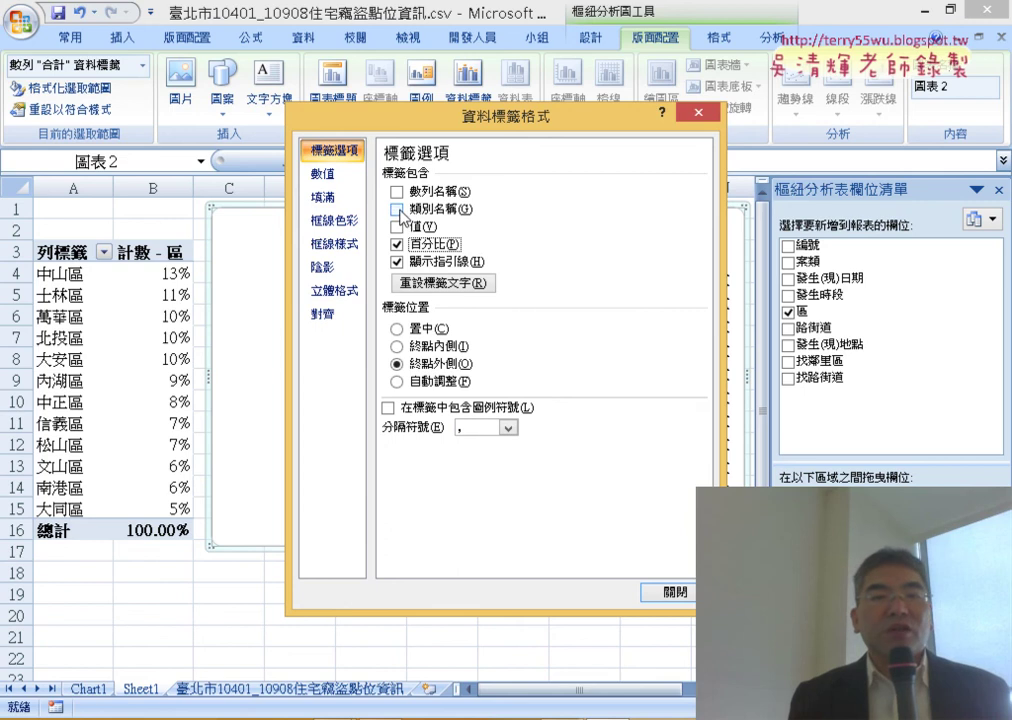
{"action": "left_click", "coordinate": [399, 210]}
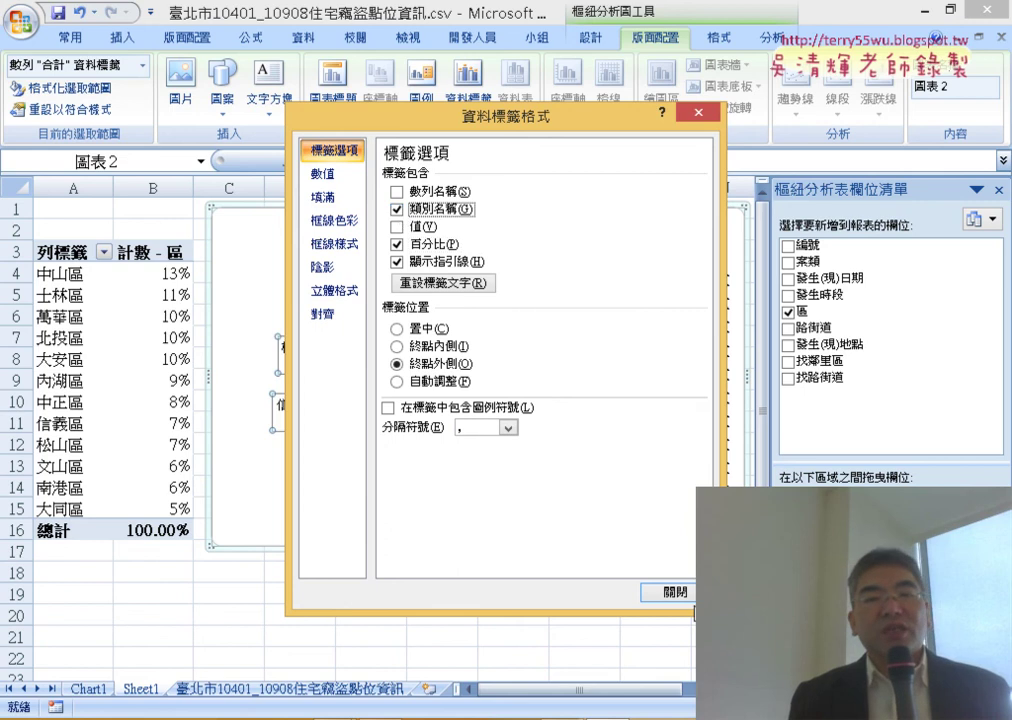
{"action": "left_click", "coordinate": [688, 593]}
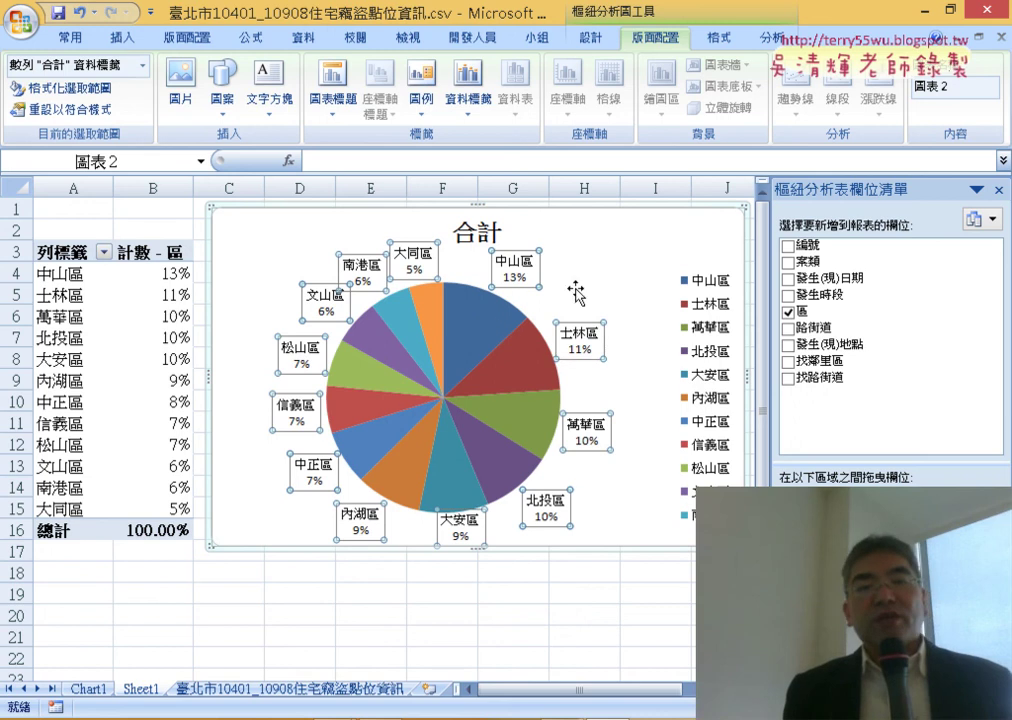
{"action": "left_click", "coordinate": [604, 262]}
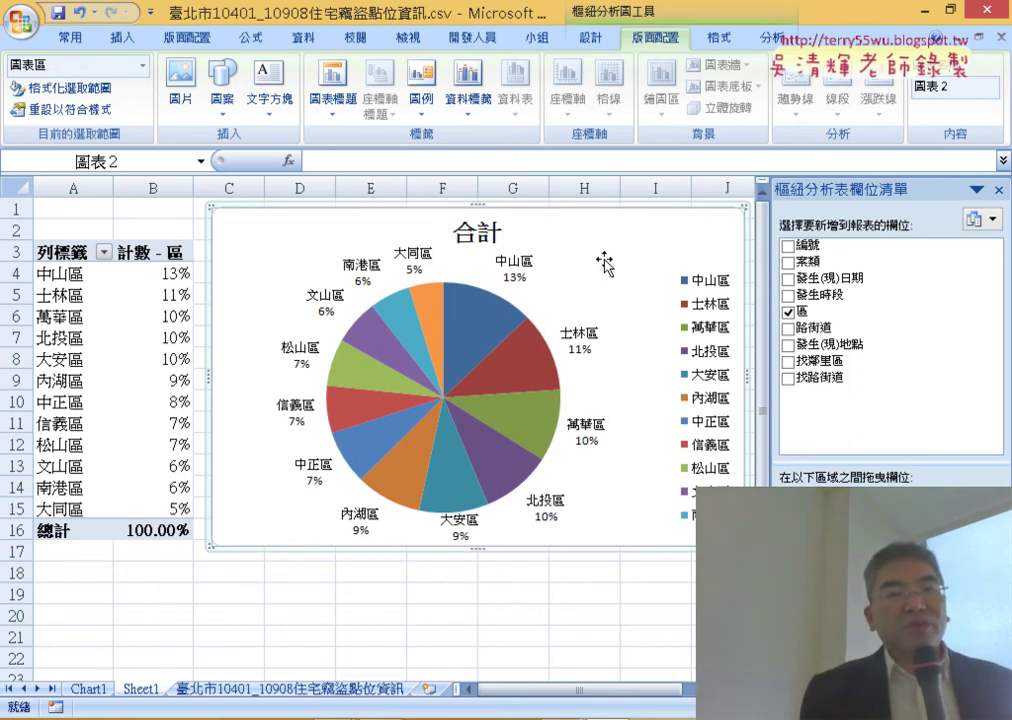
Step: Drag the 中山區 slice (13%) outward to explode it from the pie
{"action": "mouse_move", "coordinate": [476, 314]}
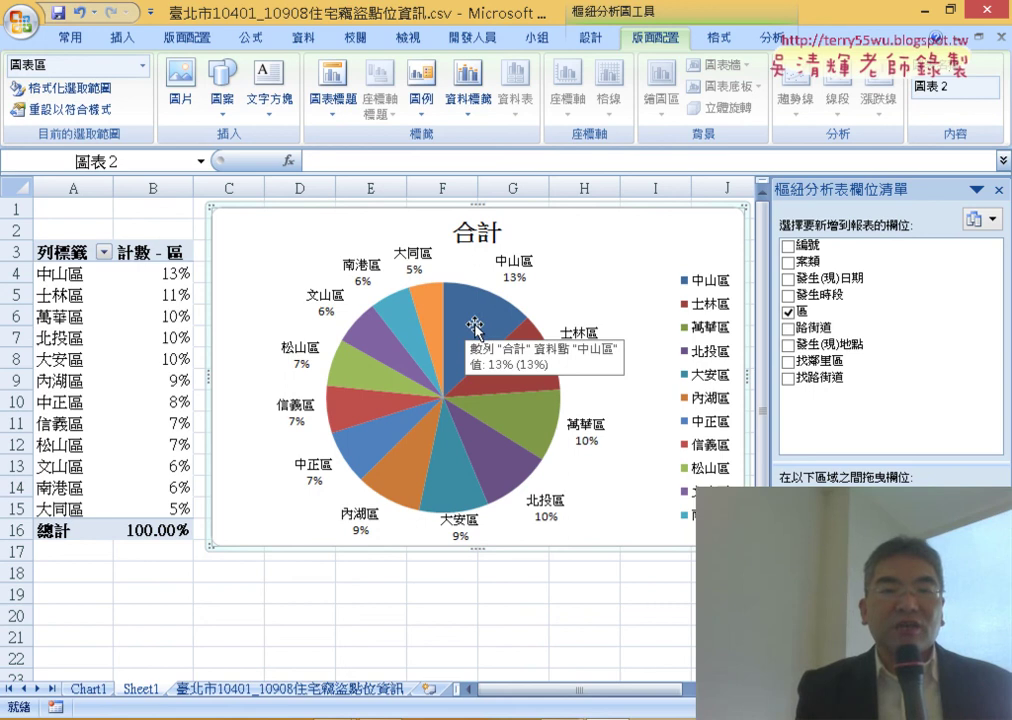
{"action": "left_click", "coordinate": [475, 328]}
{"action": "left_click", "coordinate": [476, 330]}
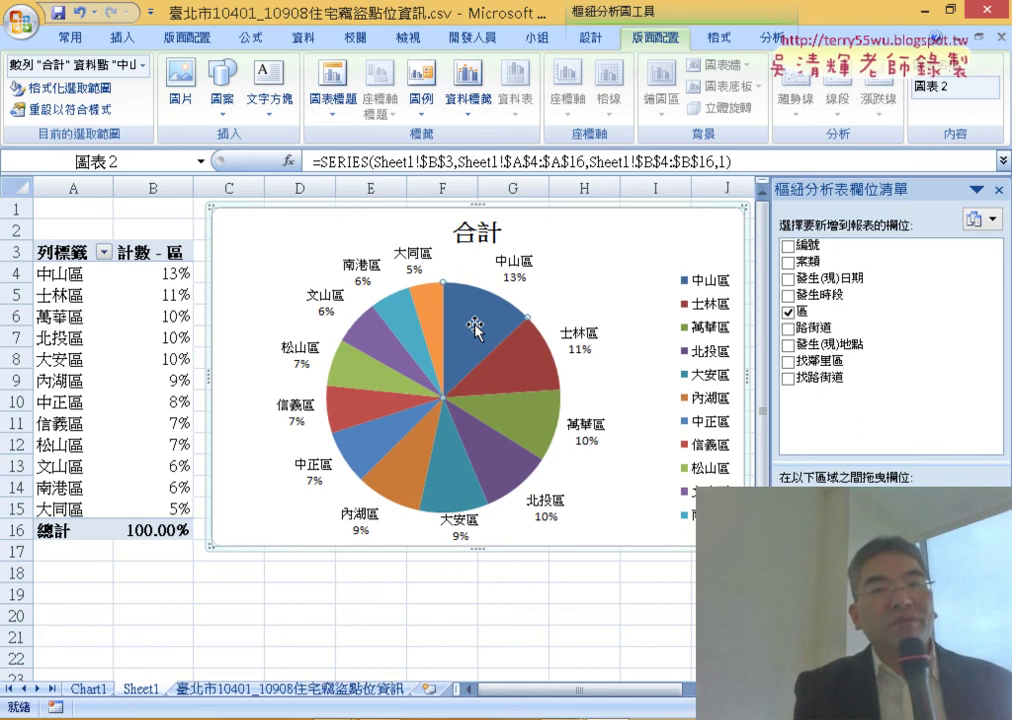
{"action": "left_click_drag", "start_coordinate": [474, 323], "coordinate": [478, 306]}
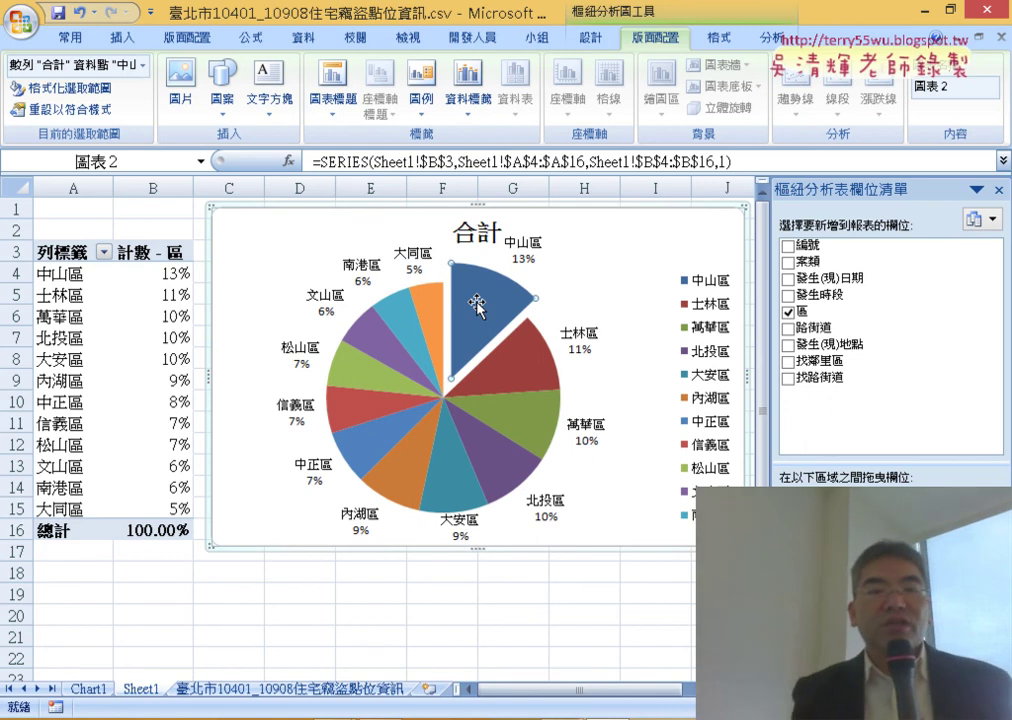
{"action": "left_click", "coordinate": [535, 620]}
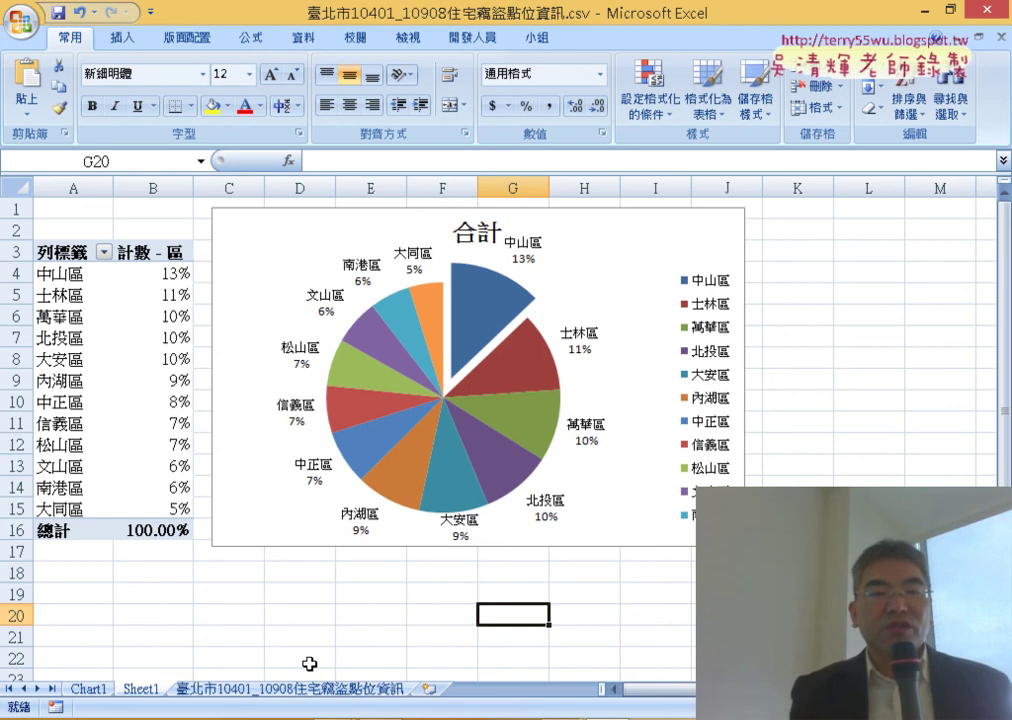
Step: Go to the 臺北市10401_10908住宅竊盜點位資訊 sheet and select the 路街道 column F
{"action": "left_click", "coordinate": [288, 690]}
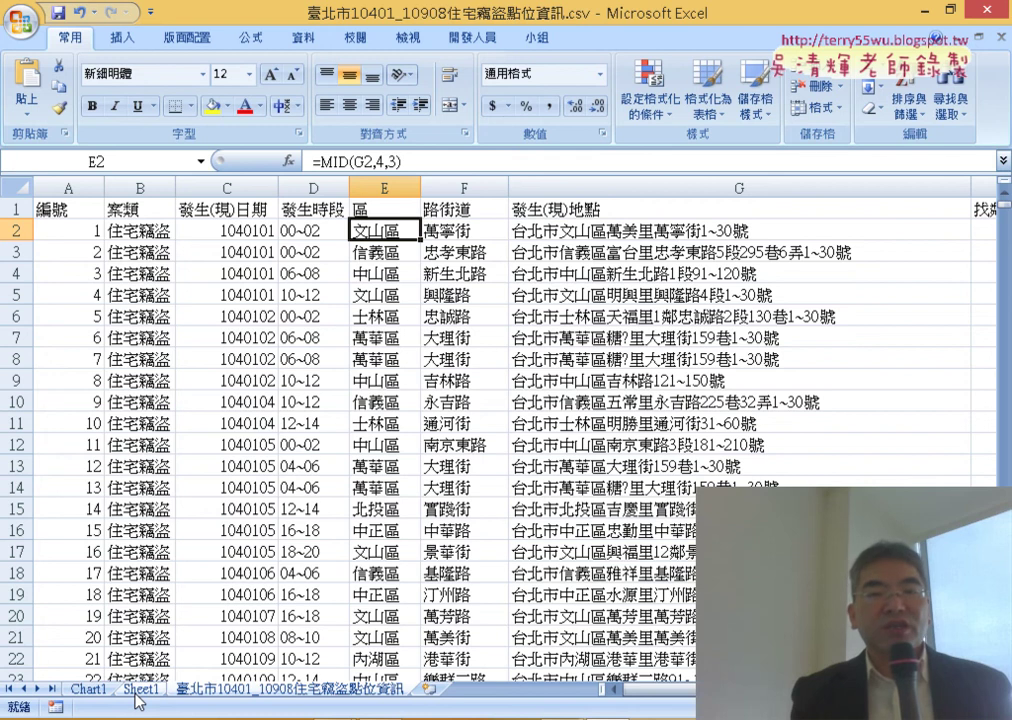
{"action": "left_click", "coordinate": [437, 188]}
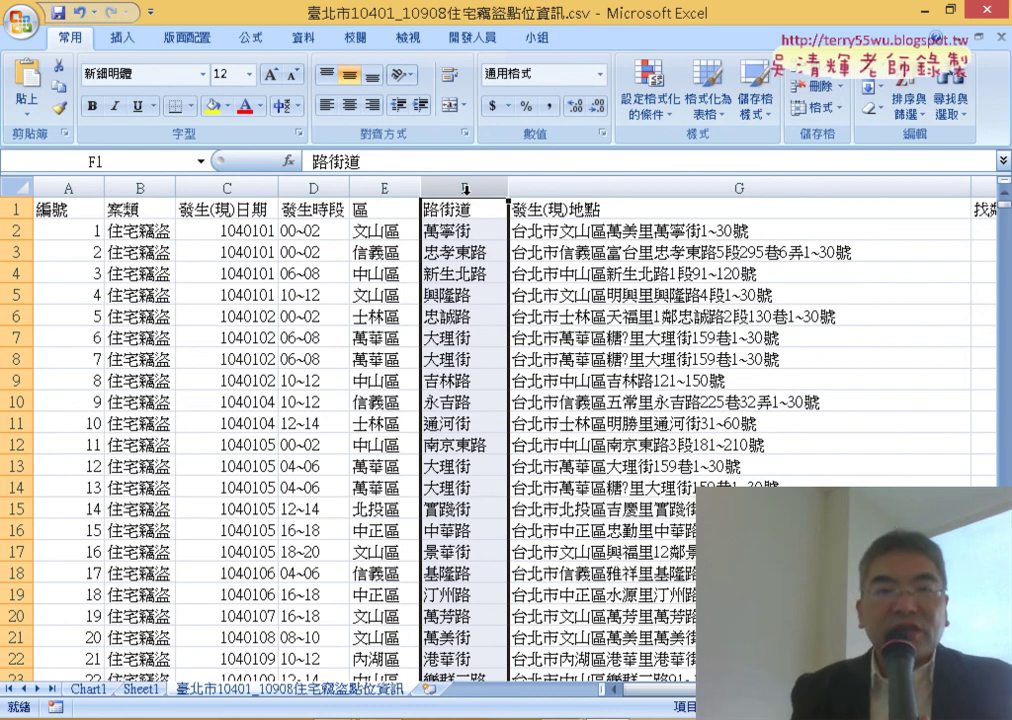
Step: Insert a new pivot table of the burglary data on a new worksheet
{"action": "left_click", "coordinate": [427, 317]}
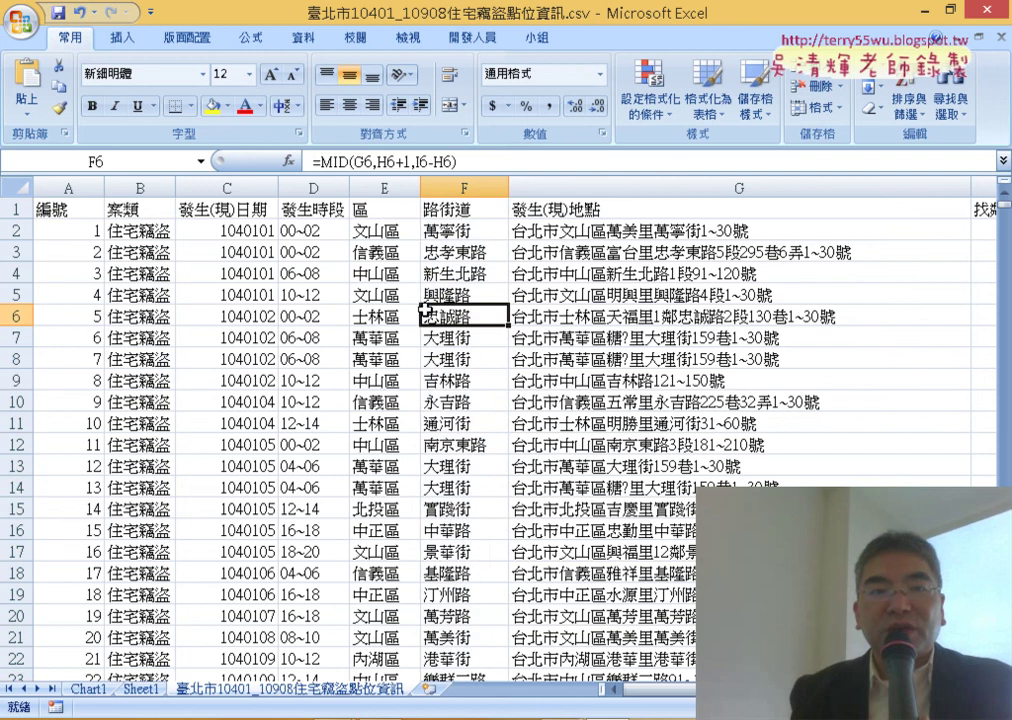
{"action": "left_click", "coordinate": [122, 40]}
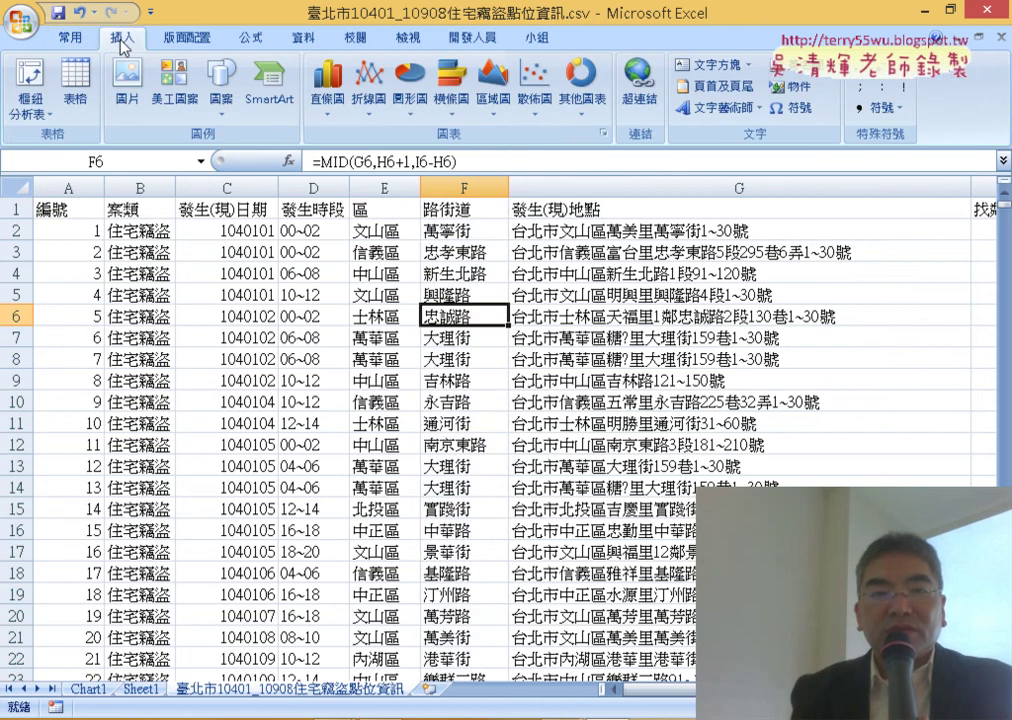
{"action": "left_click", "coordinate": [26, 86]}
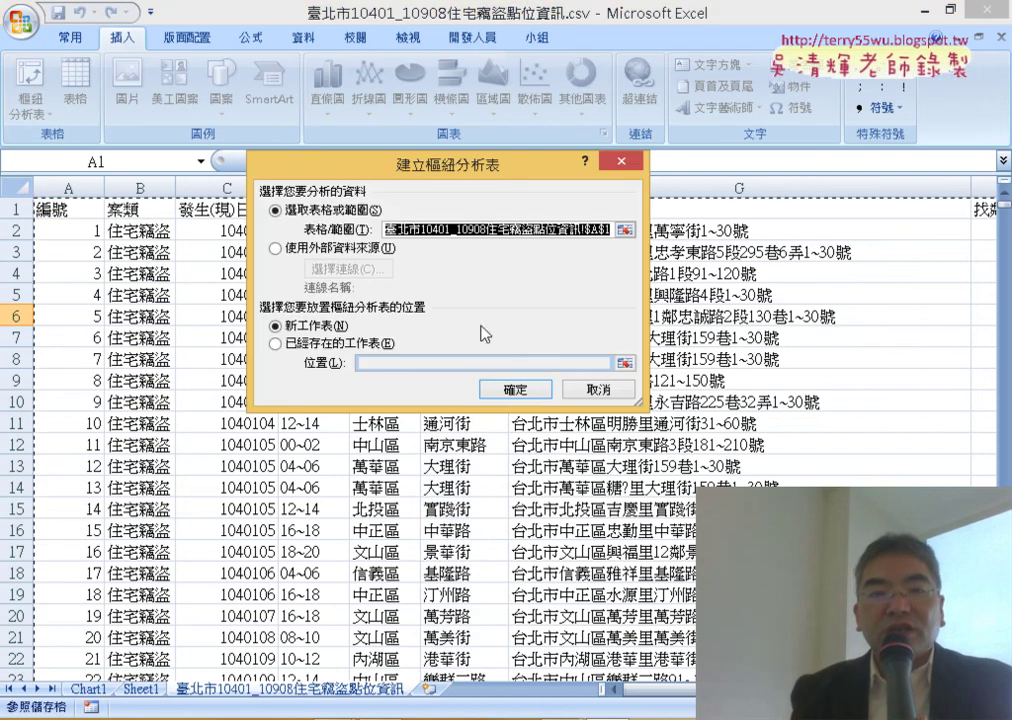
{"action": "left_click", "coordinate": [512, 388]}
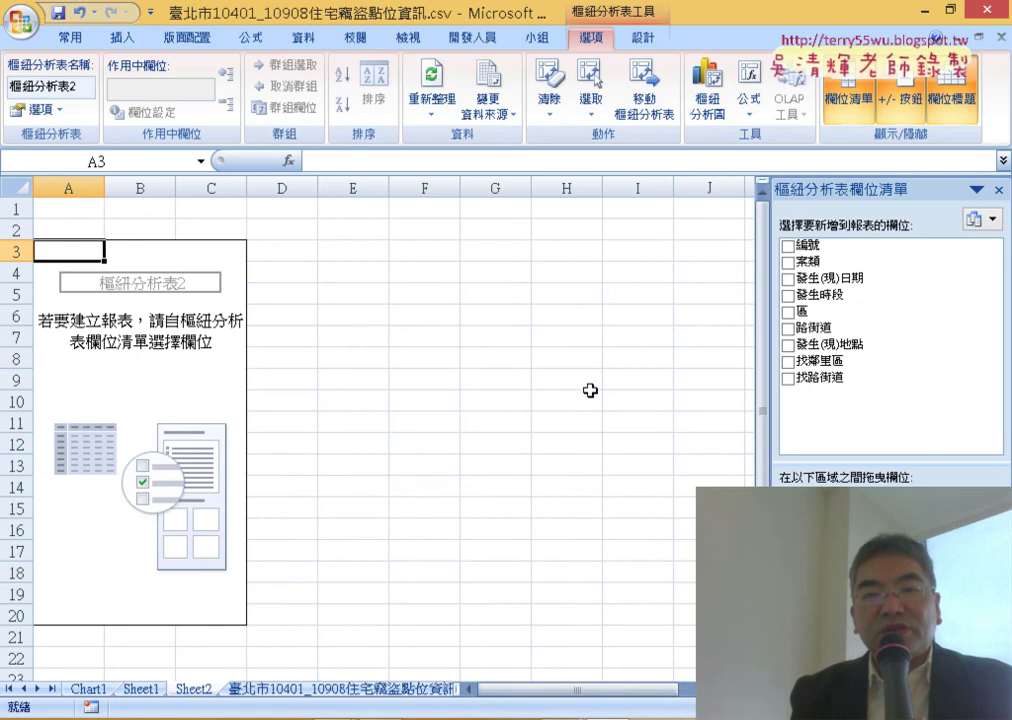
Step: Count burglaries per 路街道 street, sorted largest first (中山北路 94)
{"action": "mouse_move", "coordinate": [826, 329]}
{"action": "left_mouse_down"}
{"action": "mouse_move", "coordinate": [835, 400]}
{"action": "mouse_move", "coordinate": [830, 393]}
{"action": "left_mouse_up"}
{"action": "key", "text": "space"}
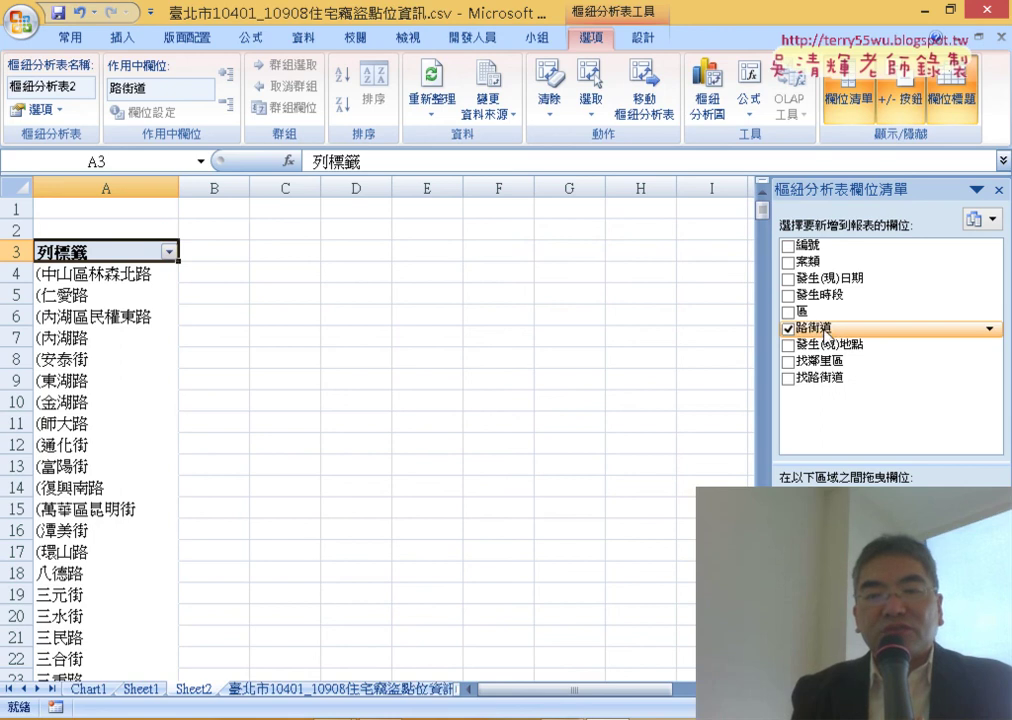
{"action": "left_click_drag", "start_coordinate": [810, 327], "coordinate": [930, 640]}
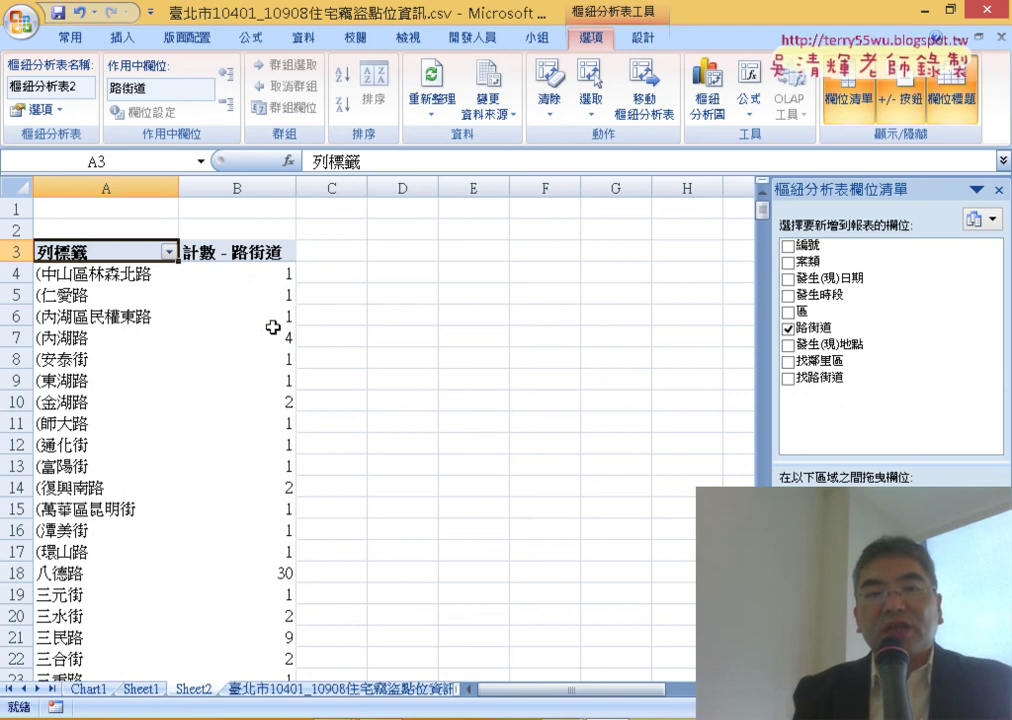
{"action": "left_click", "coordinate": [262, 272]}
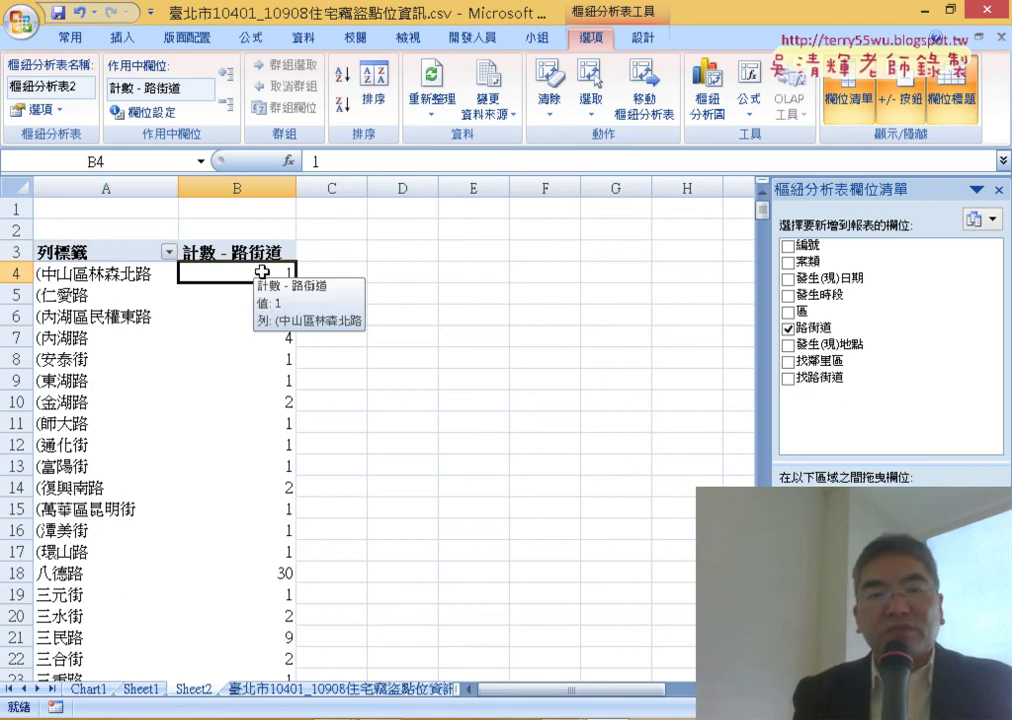
{"action": "left_click", "coordinate": [342, 105]}
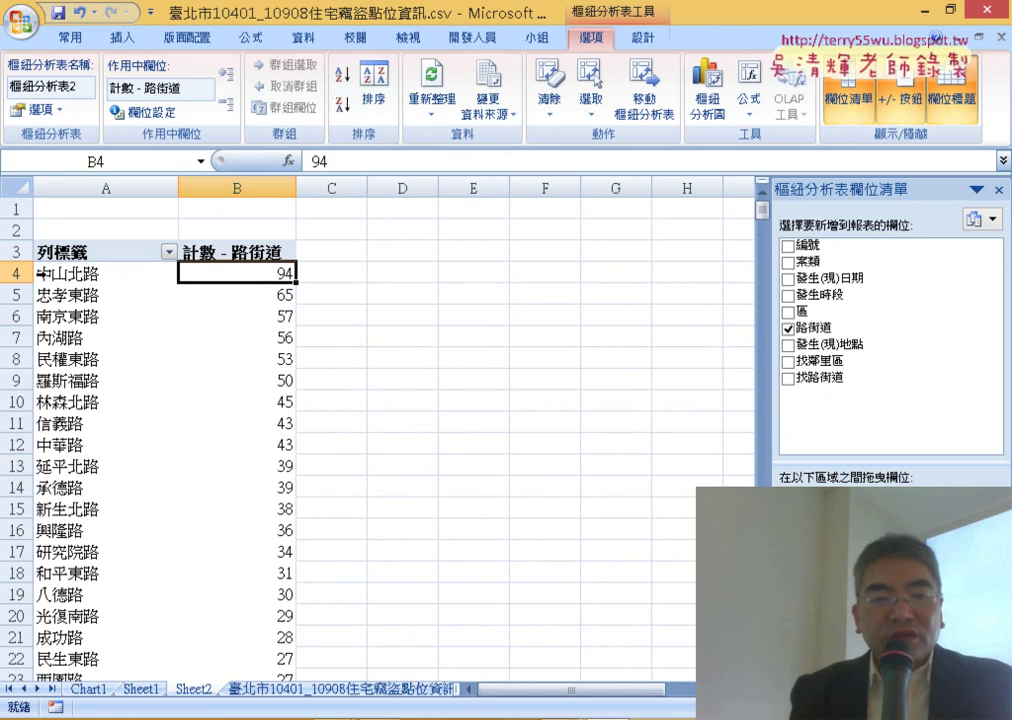
{"action": "scroll", "coordinate": [145, 425], "scroll_direction": "down", "scroll_amount": 3}
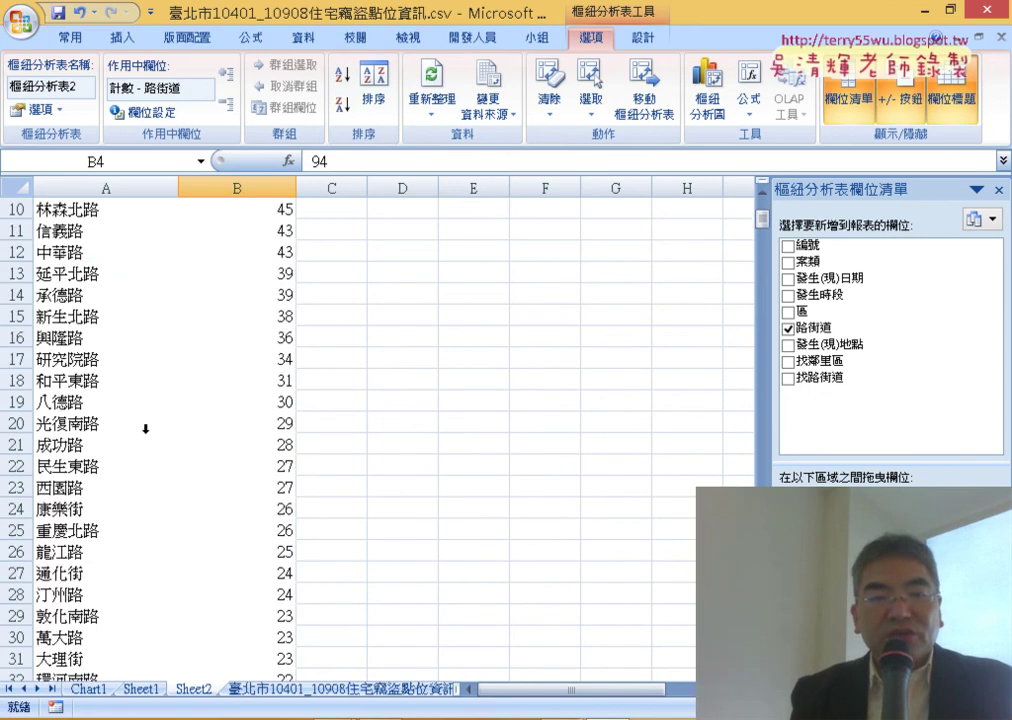
{"action": "scroll", "coordinate": [158, 422], "scroll_direction": "down", "scroll_amount": 7}
{"action": "scroll", "coordinate": [163, 411], "scroll_direction": "down", "scroll_amount": 7}
{"action": "scroll", "coordinate": [168, 405], "scroll_direction": "down", "scroll_amount": 7}
{"action": "scroll", "coordinate": [168, 403], "scroll_direction": "down", "scroll_amount": 7}
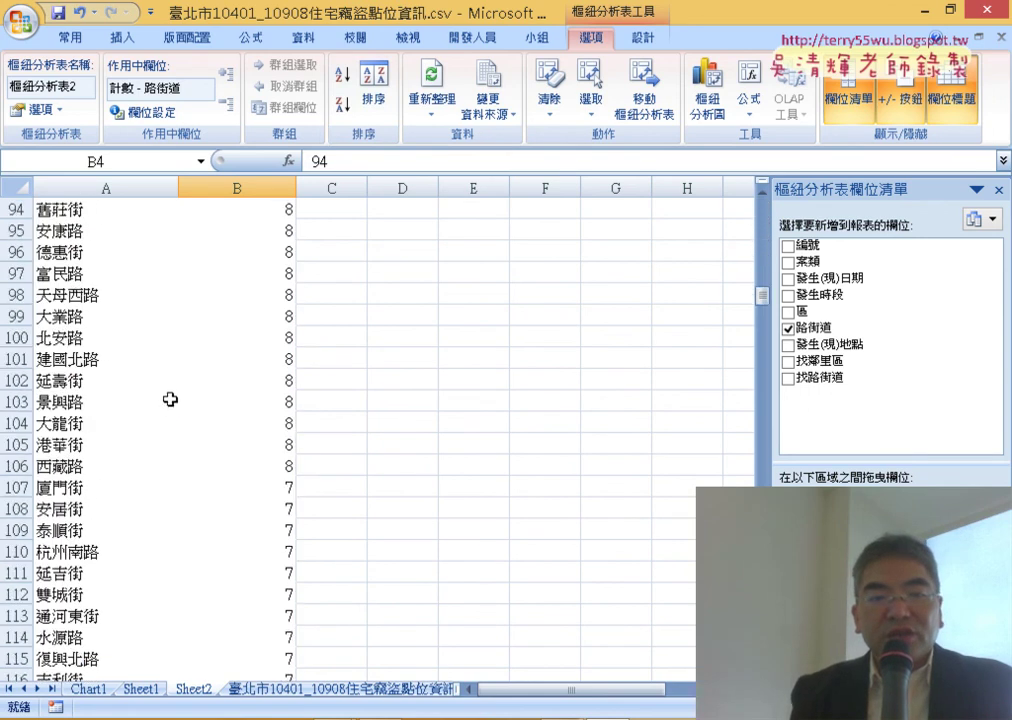
{"action": "scroll", "coordinate": [172, 392], "scroll_direction": "down", "scroll_amount": 7}
{"action": "scroll", "coordinate": [179, 391], "scroll_direction": "down", "scroll_amount": 4}
{"action": "scroll", "coordinate": [184, 380], "scroll_direction": "down", "scroll_amount": 5}
{"action": "scroll", "coordinate": [185, 375], "scroll_direction": "down", "scroll_amount": 8}
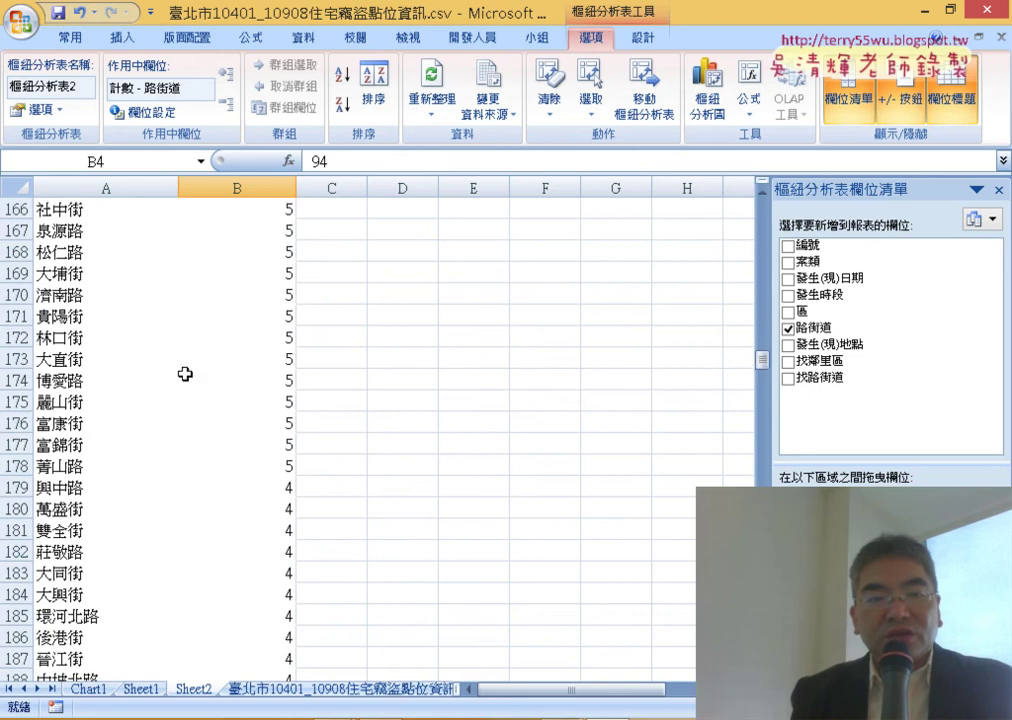
{"action": "scroll", "coordinate": [199, 386], "scroll_direction": "up", "scroll_amount": 5}
{"action": "scroll", "coordinate": [199, 386], "scroll_direction": "up", "scroll_amount": 7}
{"action": "scroll", "coordinate": [199, 385], "scroll_direction": "up", "scroll_amount": 11}
{"action": "scroll", "coordinate": [199, 386], "scroll_direction": "up", "scroll_amount": 5}
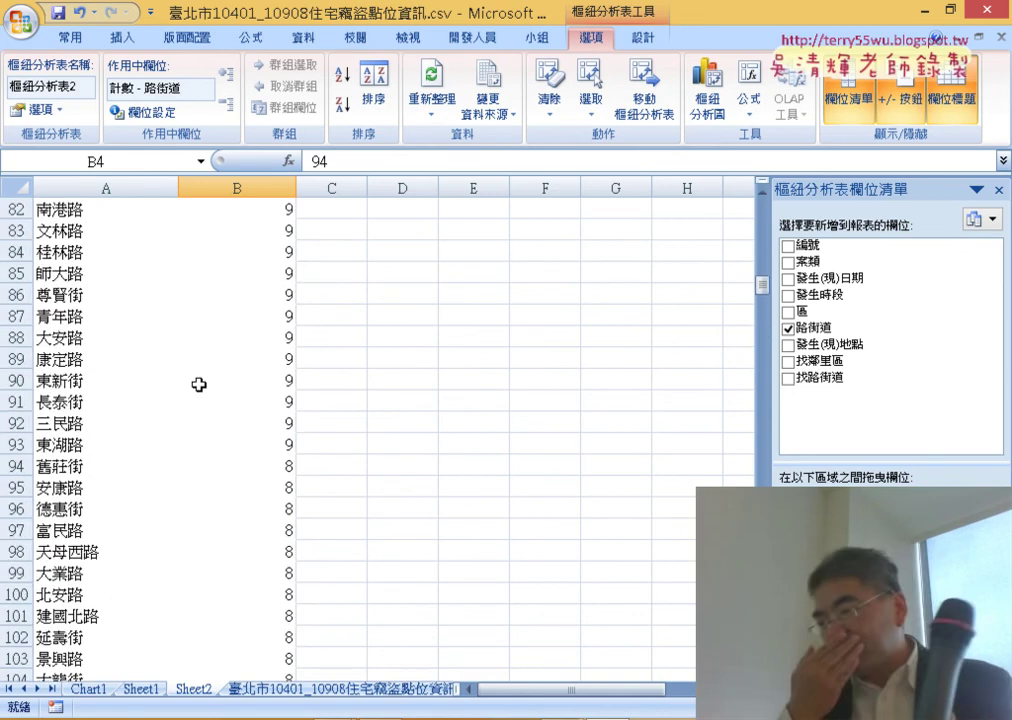
{"action": "scroll", "coordinate": [230, 395], "scroll_direction": "down", "scroll_amount": 11}
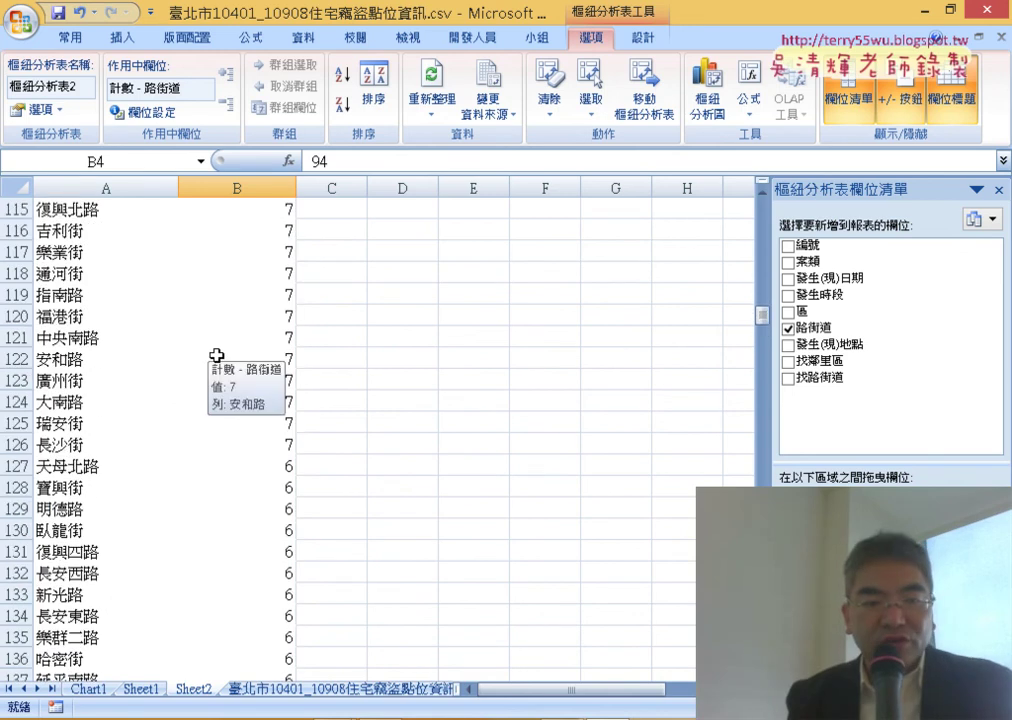
{"action": "scroll", "coordinate": [216, 356], "scroll_direction": "down", "scroll_amount": 3}
{"action": "scroll", "coordinate": [217, 355], "scroll_direction": "down", "scroll_amount": 2}
{"action": "scroll", "coordinate": [217, 355], "scroll_direction": "down", "scroll_amount": 5}
{"action": "scroll", "coordinate": [199, 352], "scroll_direction": "up", "scroll_amount": 11}
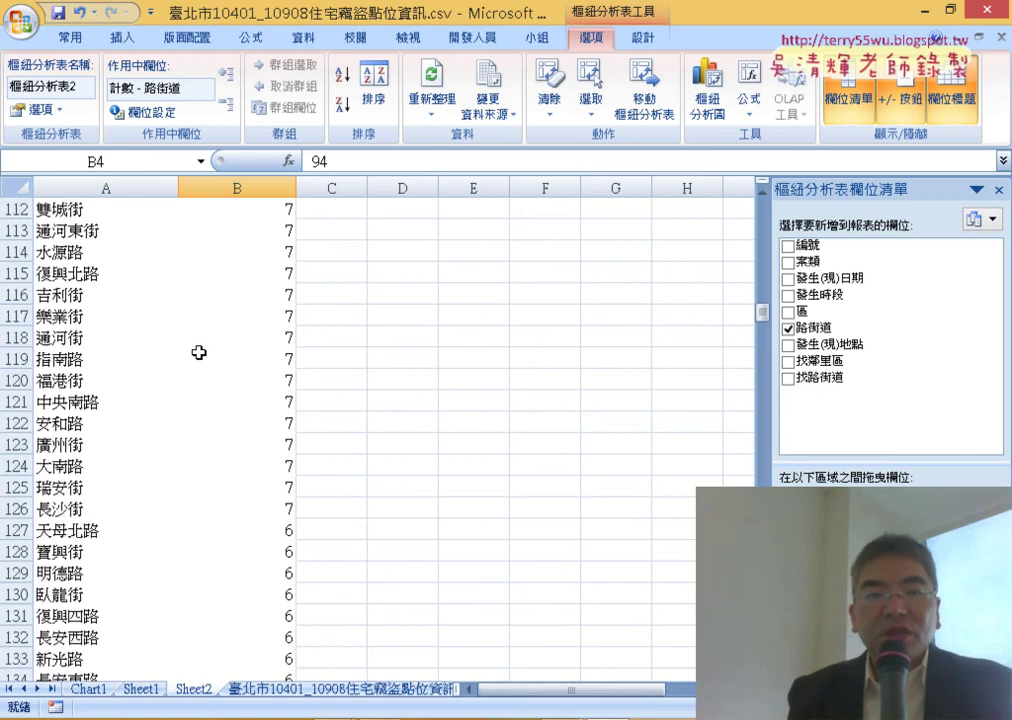
{"action": "scroll", "coordinate": [199, 352], "scroll_direction": "up", "scroll_amount": 15}
{"action": "scroll", "coordinate": [199, 352], "scroll_direction": "up", "scroll_amount": 9}
{"action": "scroll", "coordinate": [199, 352], "scroll_direction": "up", "scroll_amount": 13}
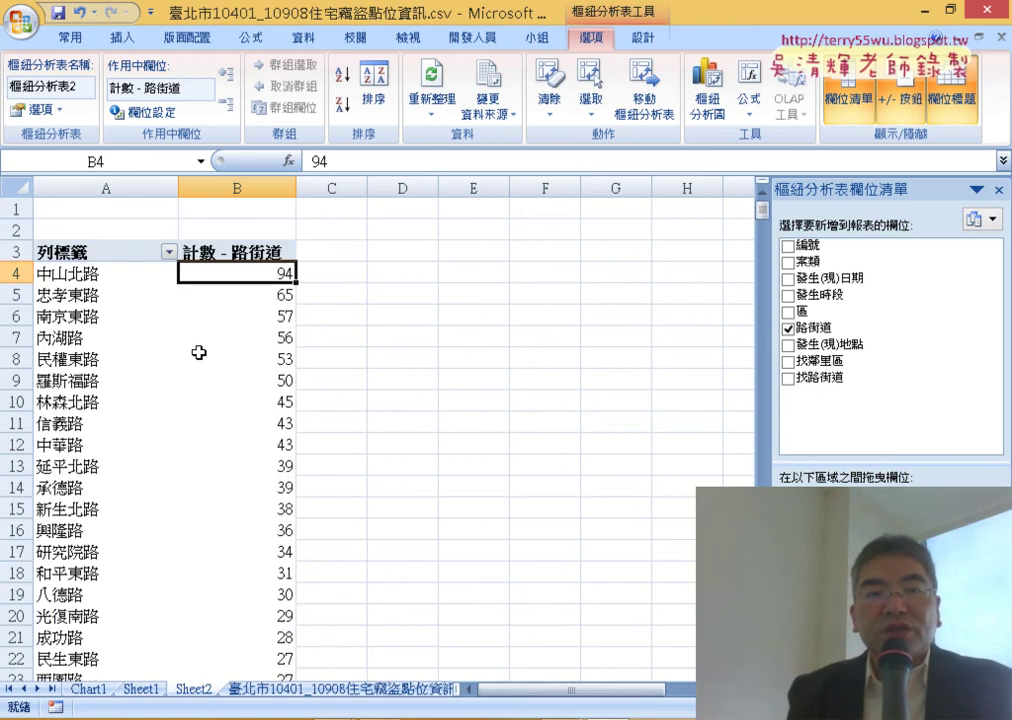
{"action": "left_click", "coordinate": [121, 281]}
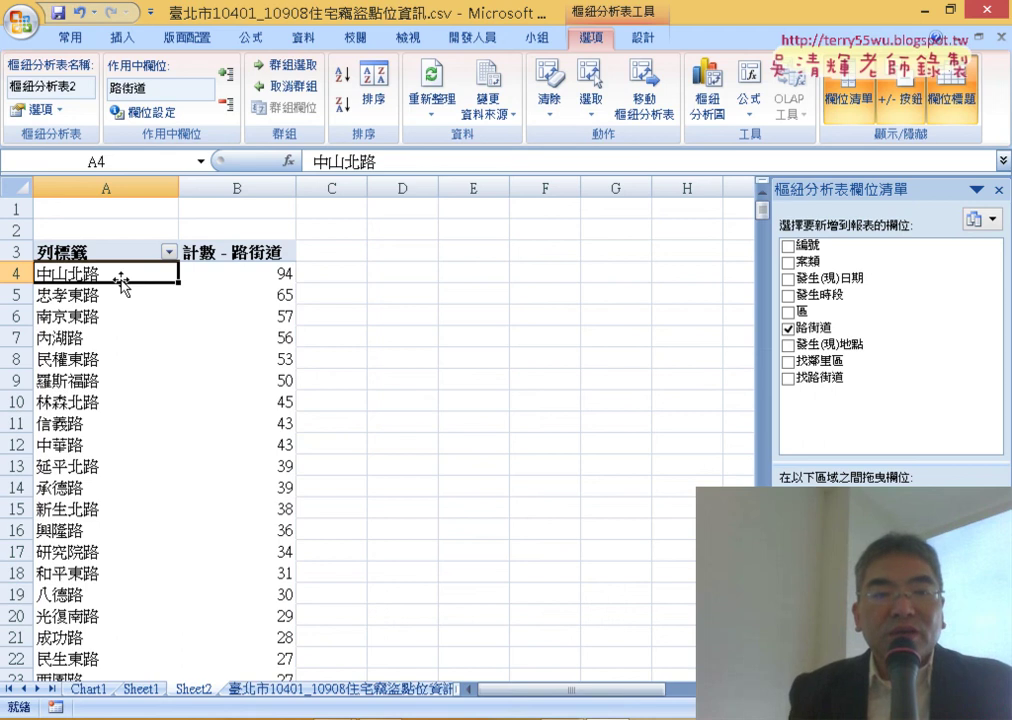
{"action": "left_click", "coordinate": [170, 254]}
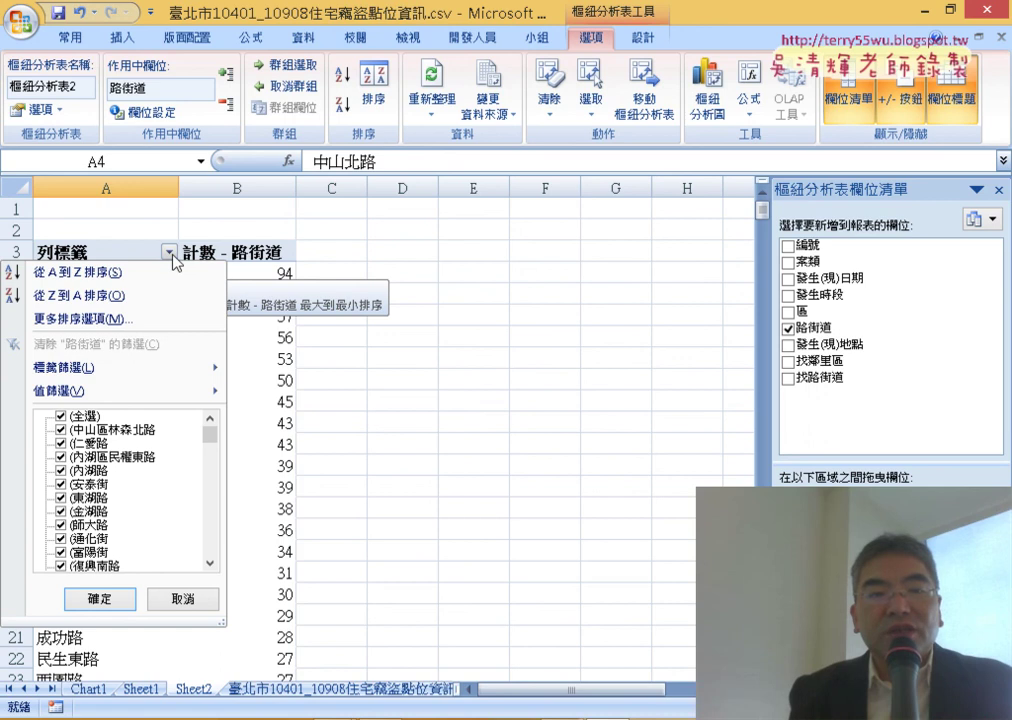
{"action": "mouse_move", "coordinate": [195, 392]}
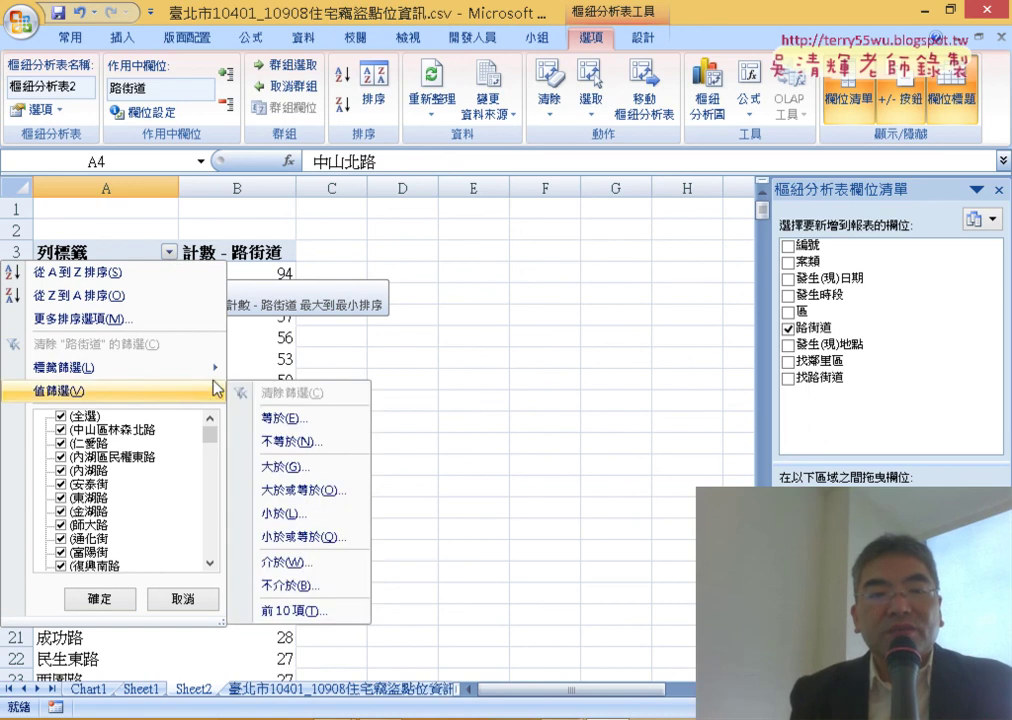
{"action": "left_click", "coordinate": [312, 612]}
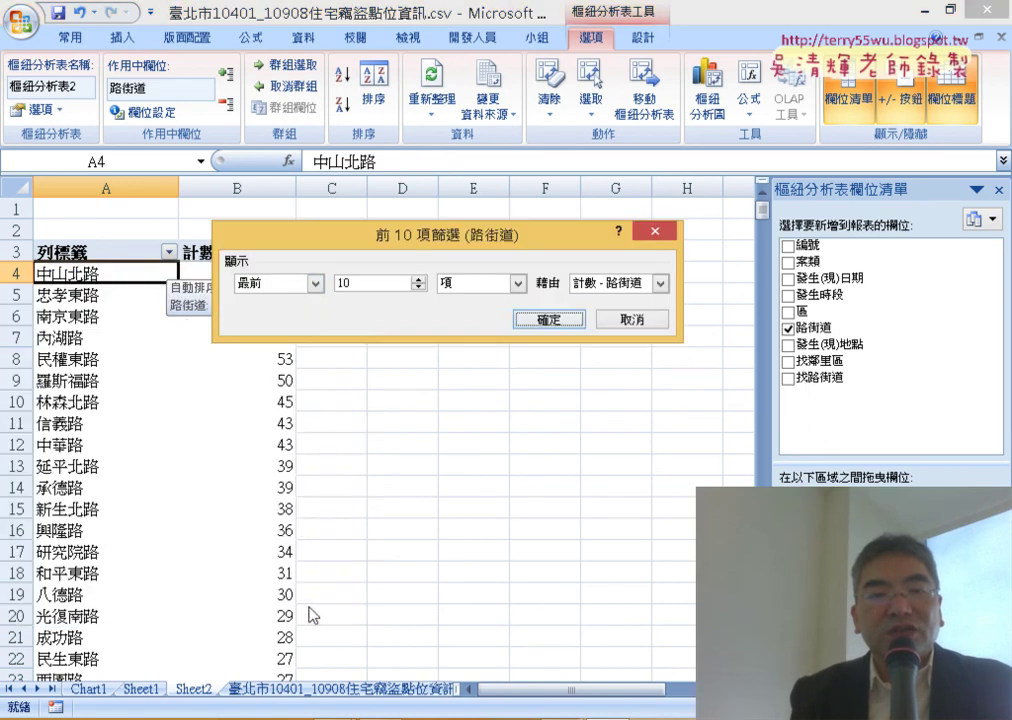
{"action": "left_click", "coordinate": [550, 320]}
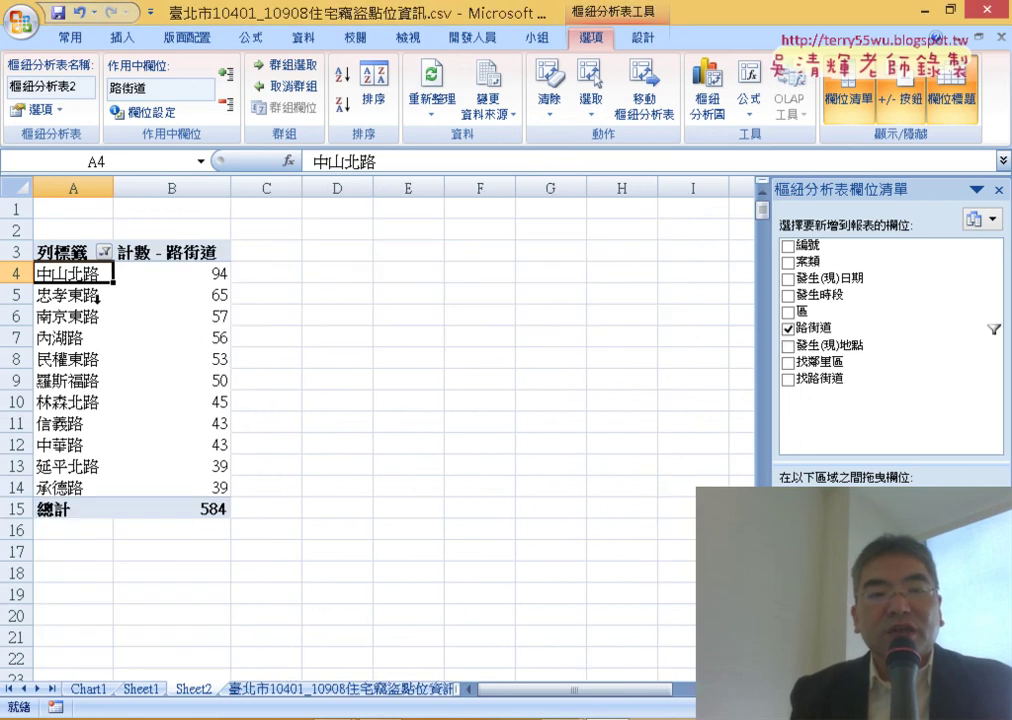
{"action": "left_click_drag", "start_coordinate": [35, 273], "coordinate": [35, 487]}
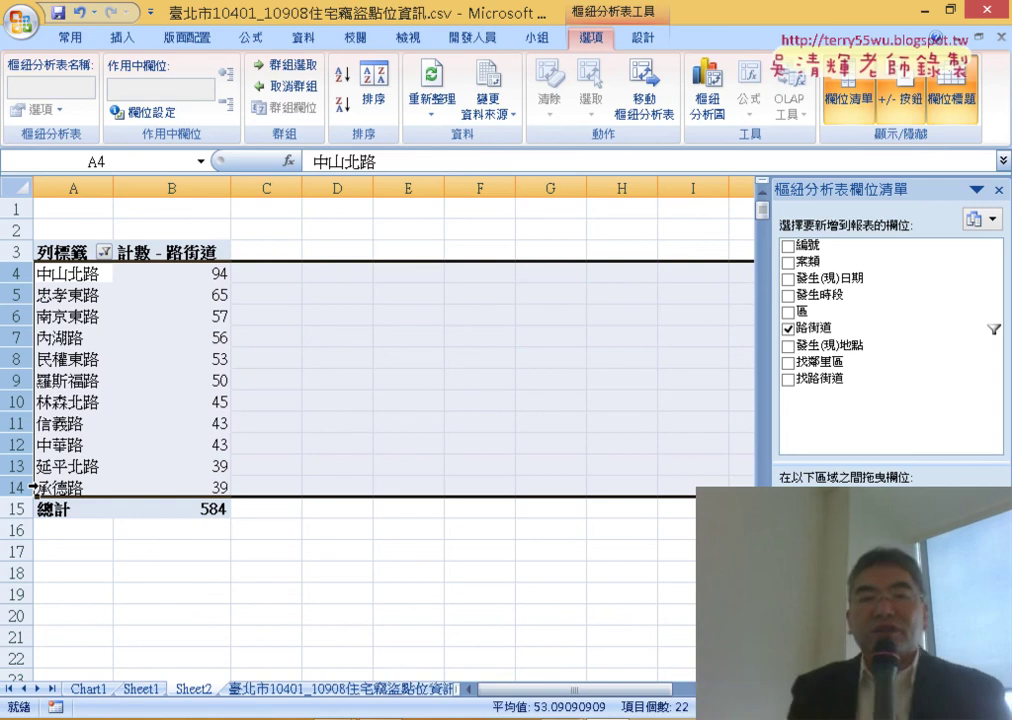
{"action": "left_click", "coordinate": [122, 361]}
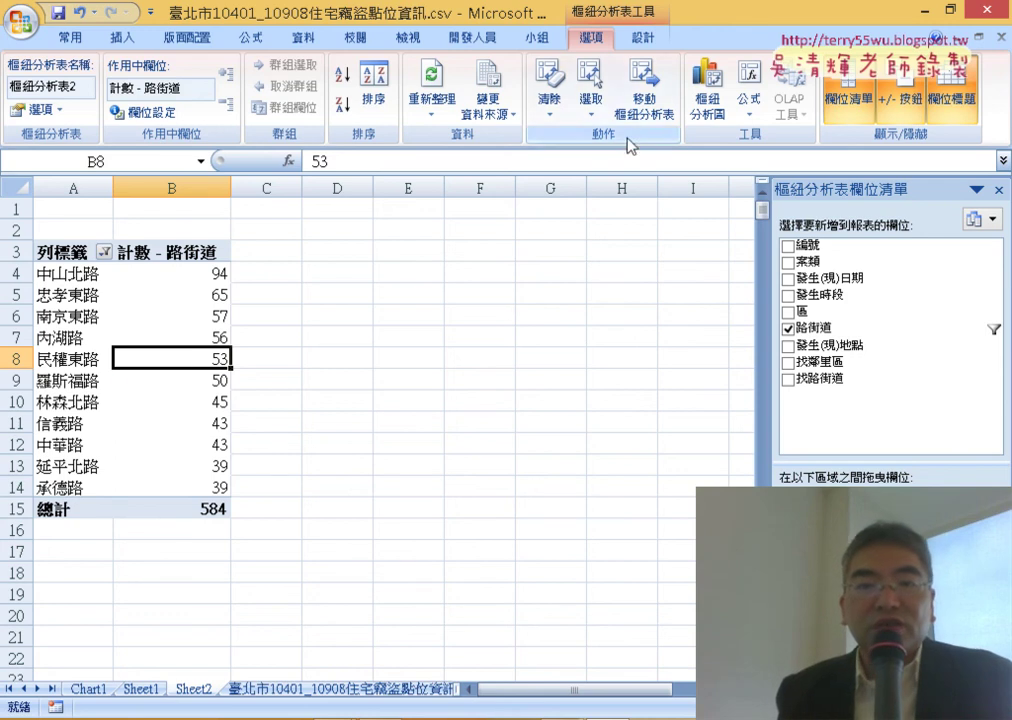
Step: Insert a clustered column pivot chart and place it, resized, beside the street table
{"action": "left_click", "coordinate": [703, 100]}
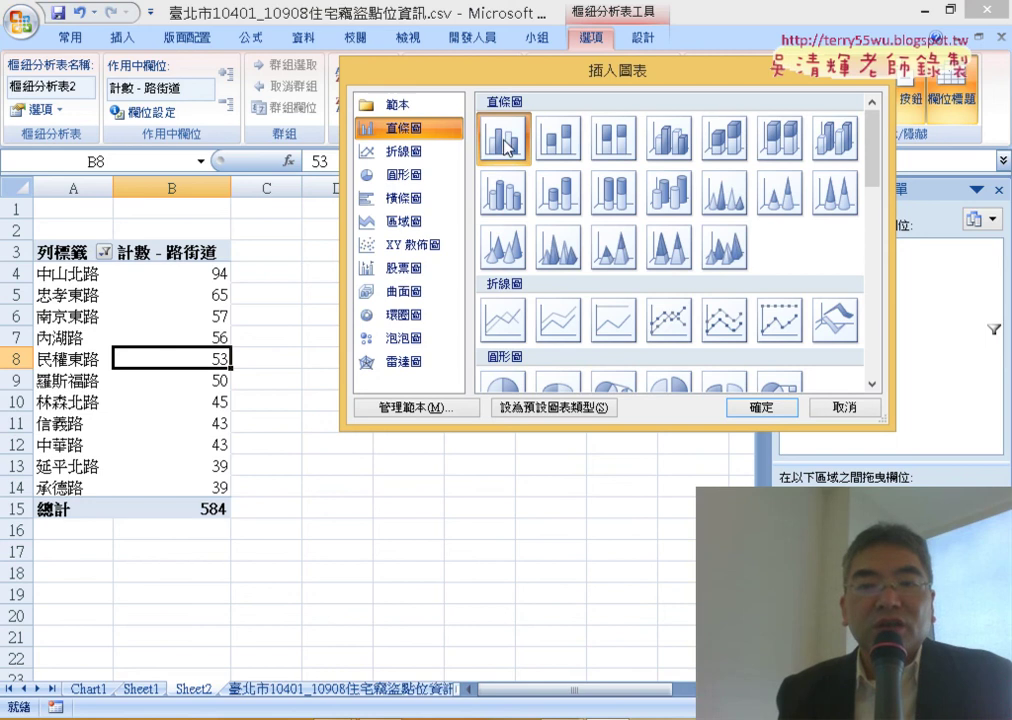
{"action": "left_click", "coordinate": [740, 407]}
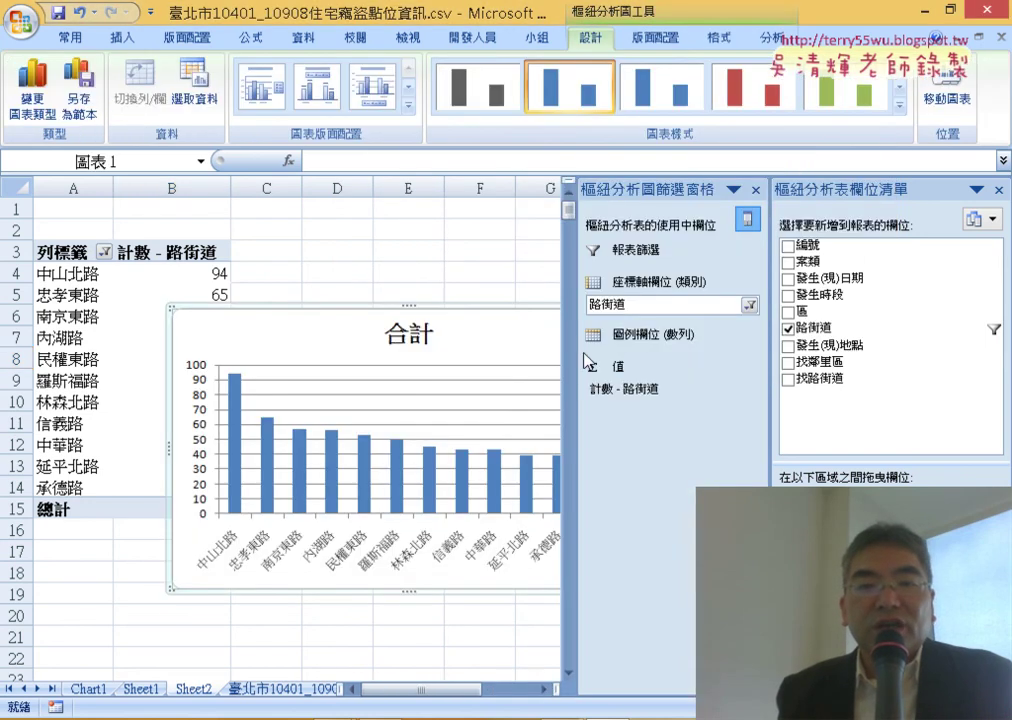
{"action": "left_click", "coordinate": [755, 189]}
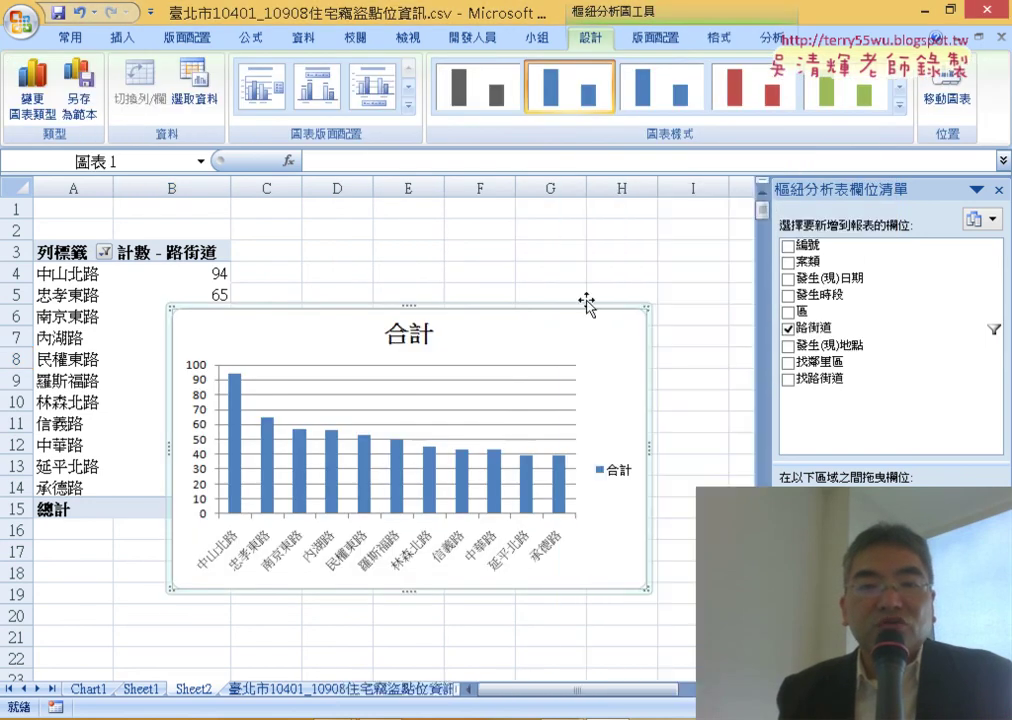
{"action": "mouse_move", "coordinate": [474, 305]}
{"action": "left_mouse_down"}
{"action": "mouse_move", "coordinate": [507, 218]}
{"action": "mouse_move", "coordinate": [549, 199]}
{"action": "left_mouse_up"}
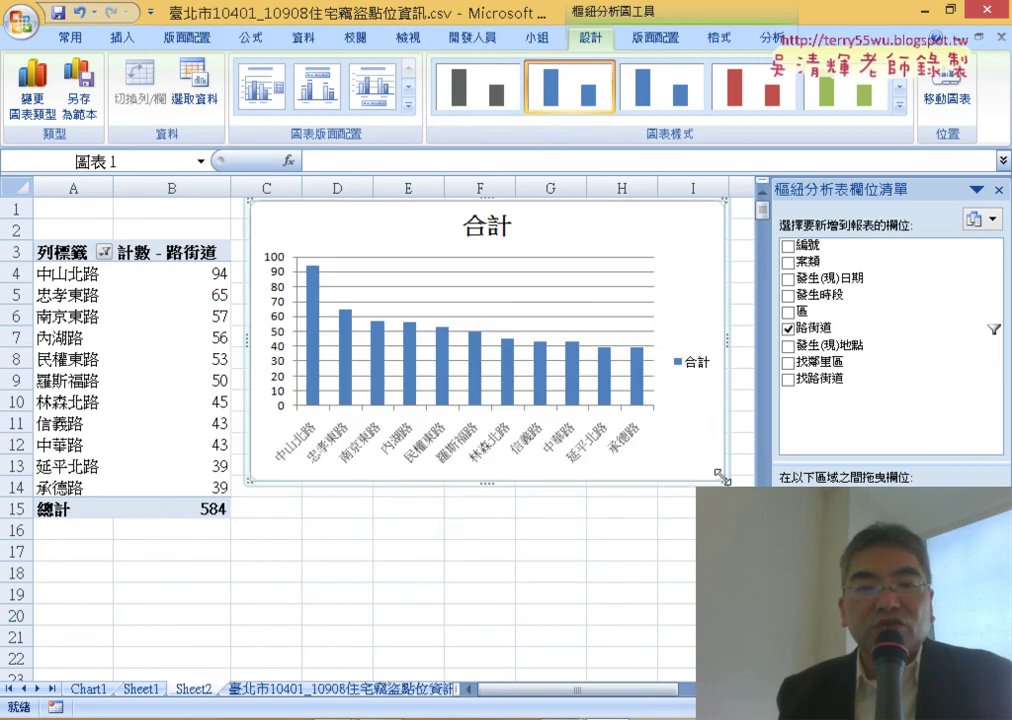
{"action": "left_click_drag", "start_coordinate": [722, 478], "coordinate": [612, 556]}
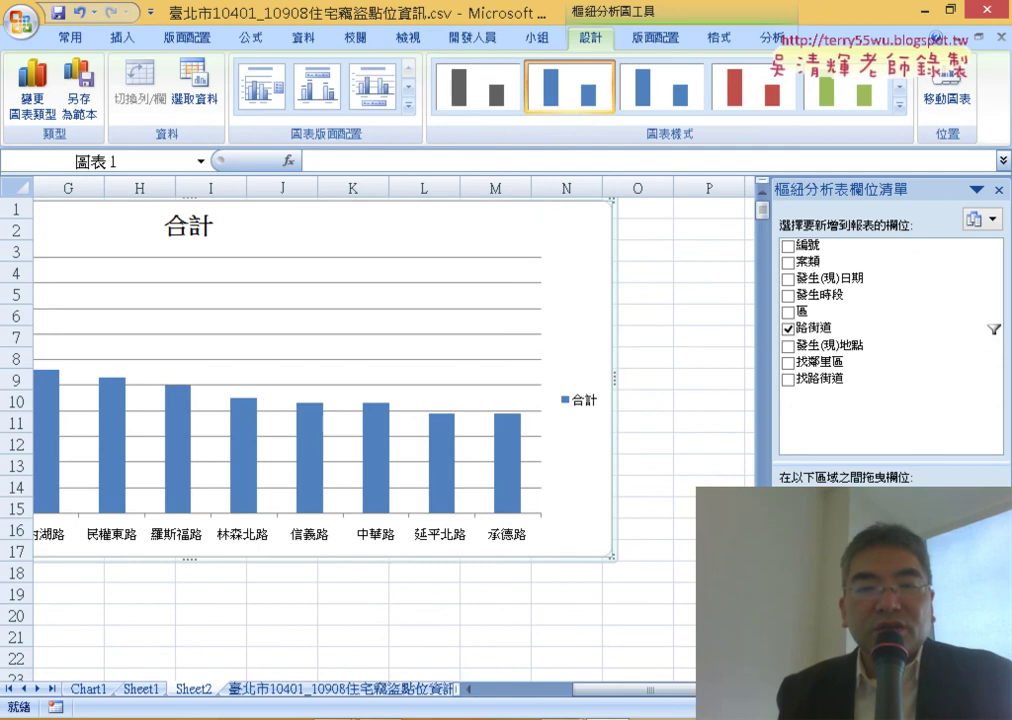
{"action": "left_click_drag", "start_coordinate": [653, 692], "coordinate": [653, 692]}
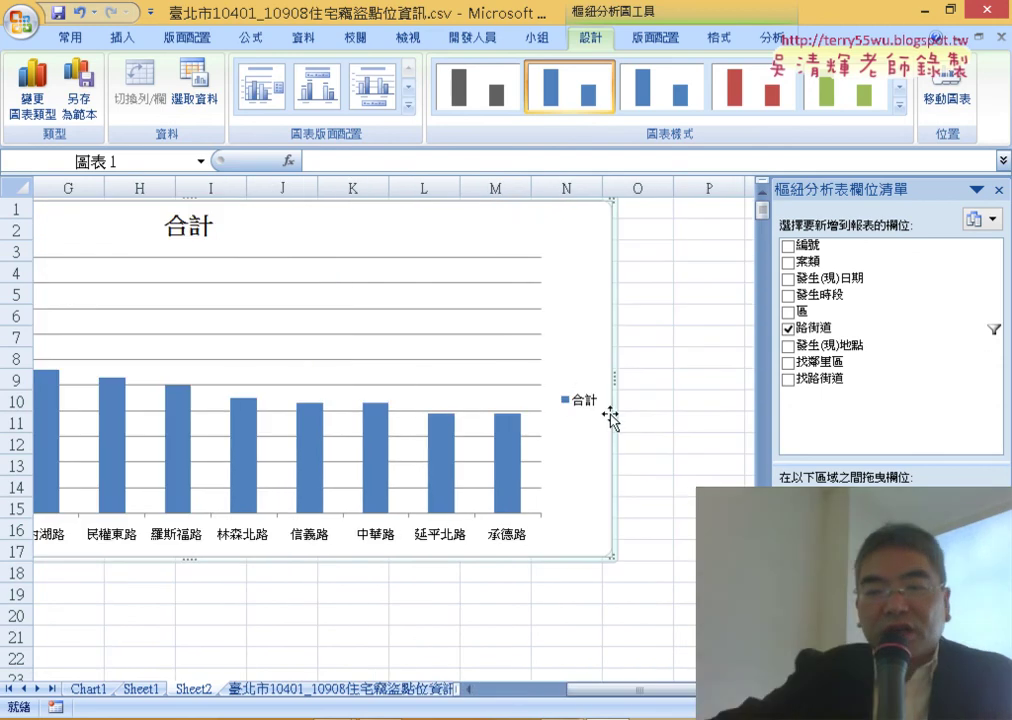
Step: Delete the legend from the street column chart
{"action": "left_click", "coordinate": [590, 402]}
{"action": "key", "text": "Delete"}
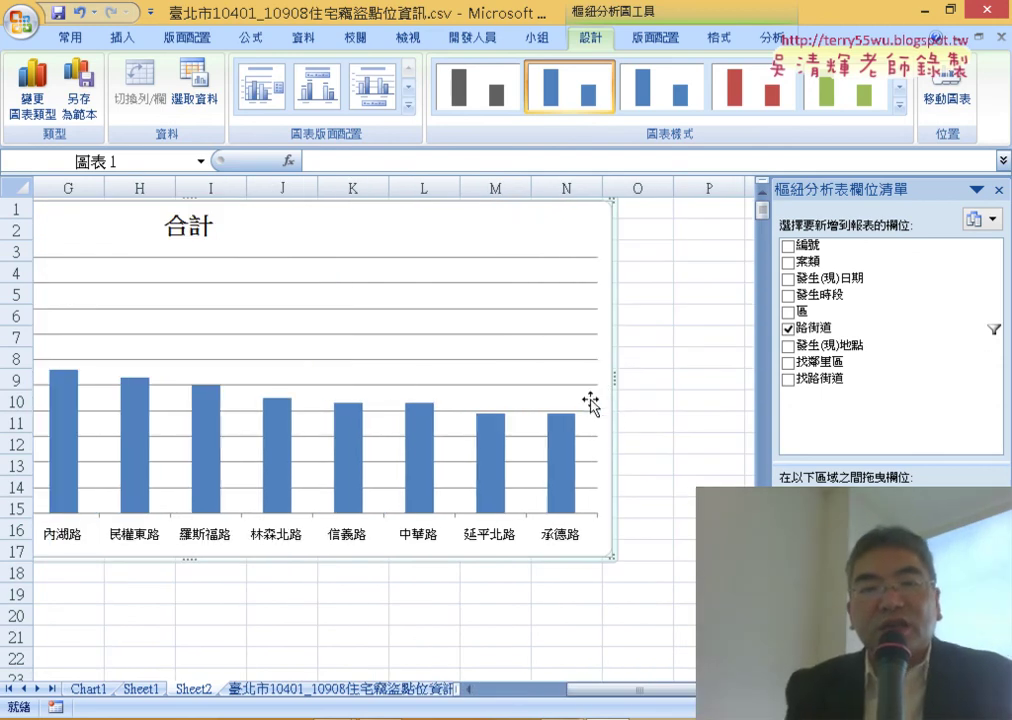
{"action": "left_click", "coordinate": [210, 226]}
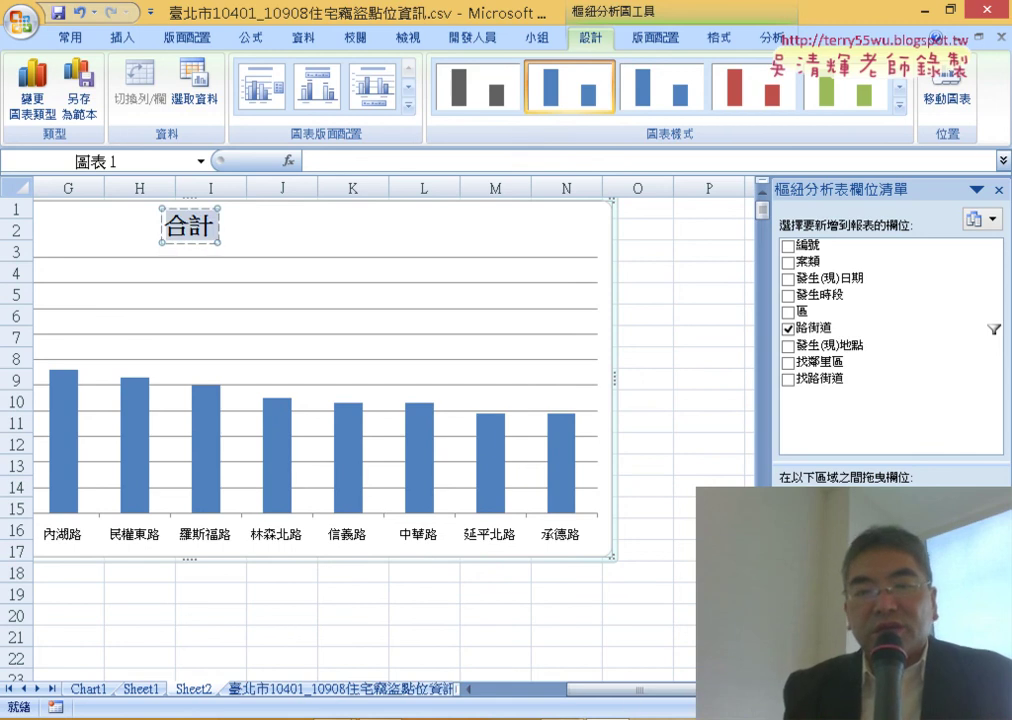
{"action": "left_click_drag", "start_coordinate": [639, 690], "coordinate": [537, 690]}
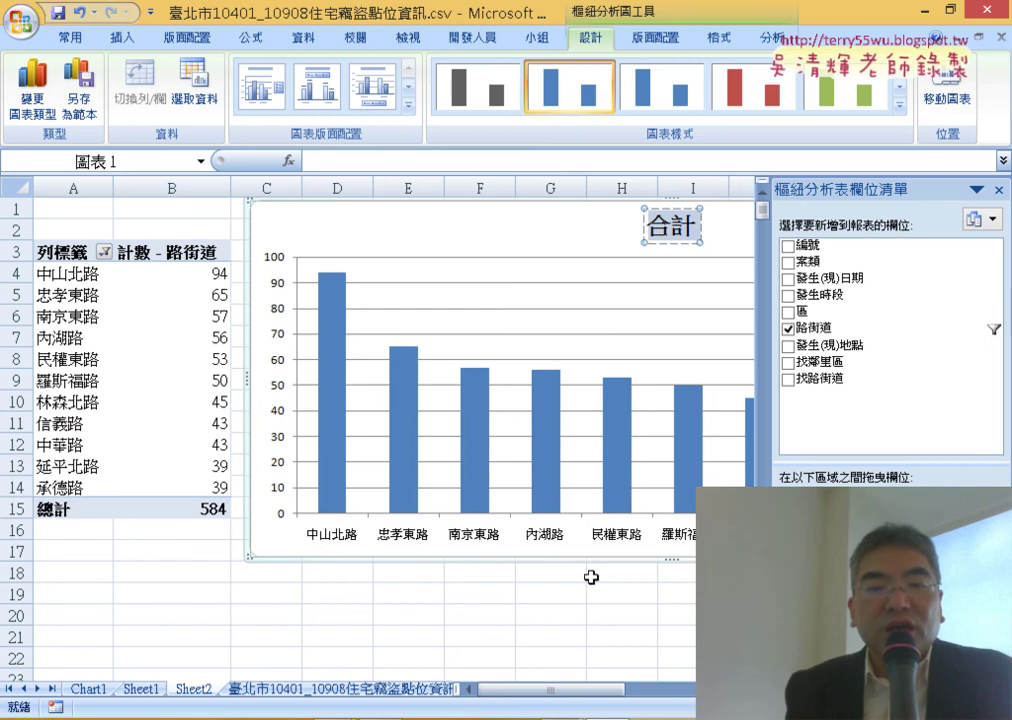
{"action": "left_click", "coordinate": [337, 456]}
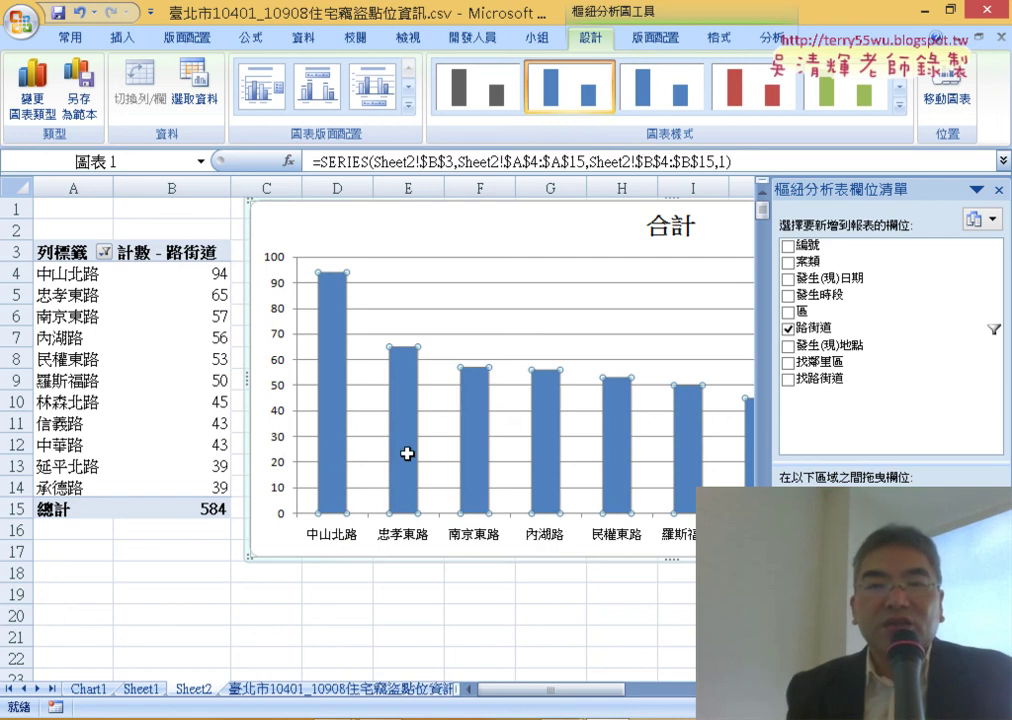
{"action": "left_click", "coordinate": [333, 423]}
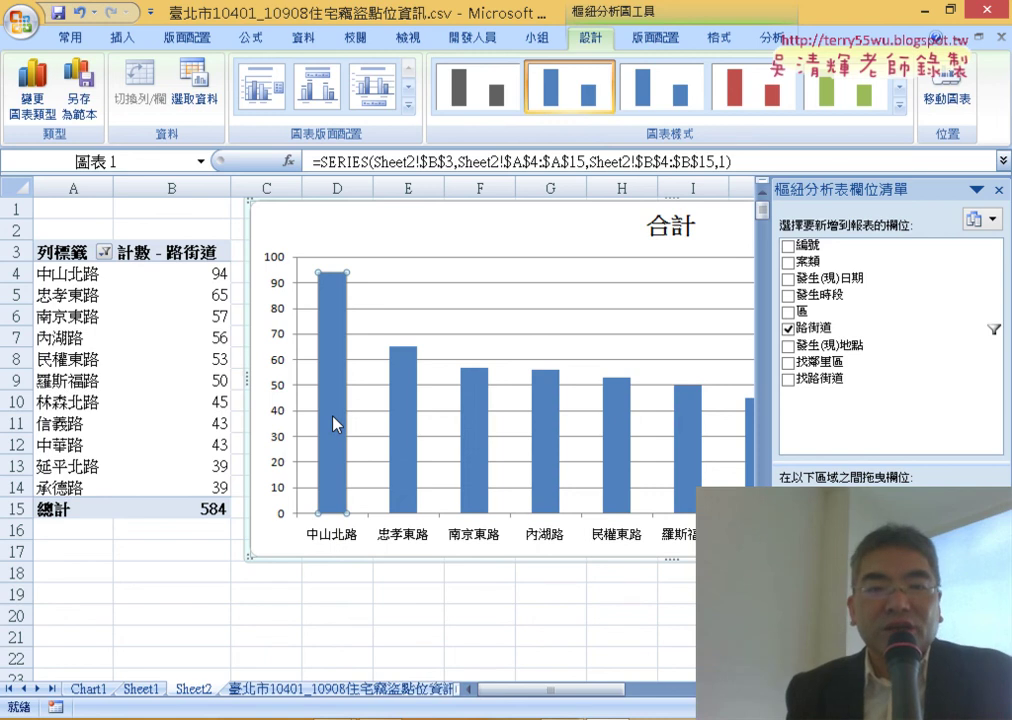
{"action": "right_click", "coordinate": [335, 424]}
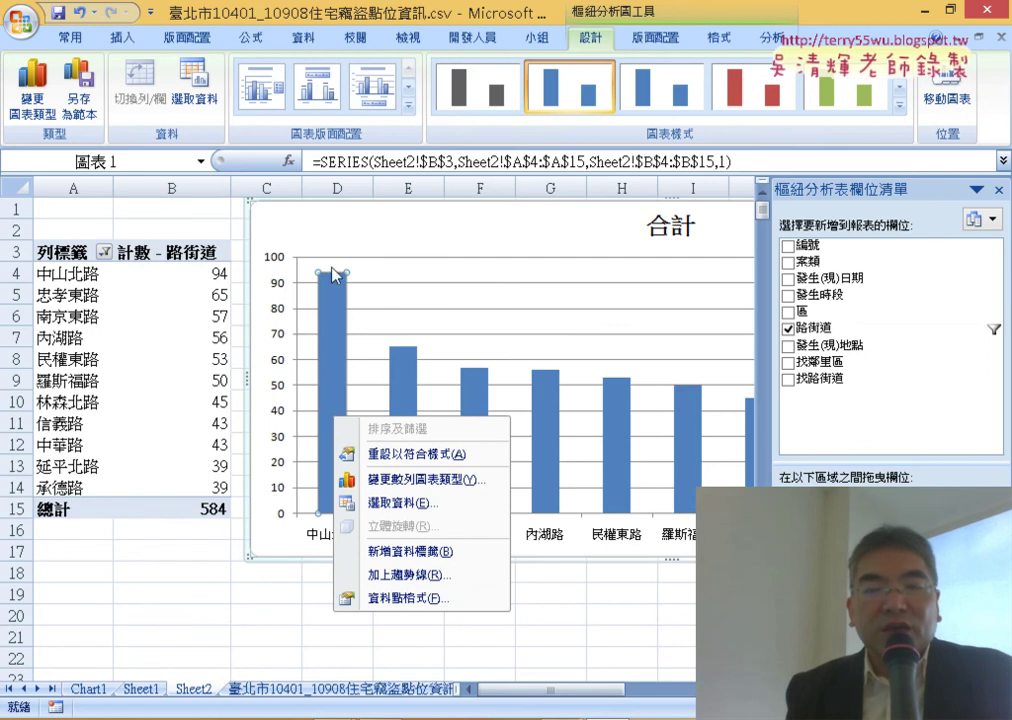
{"action": "left_click", "coordinate": [357, 443]}
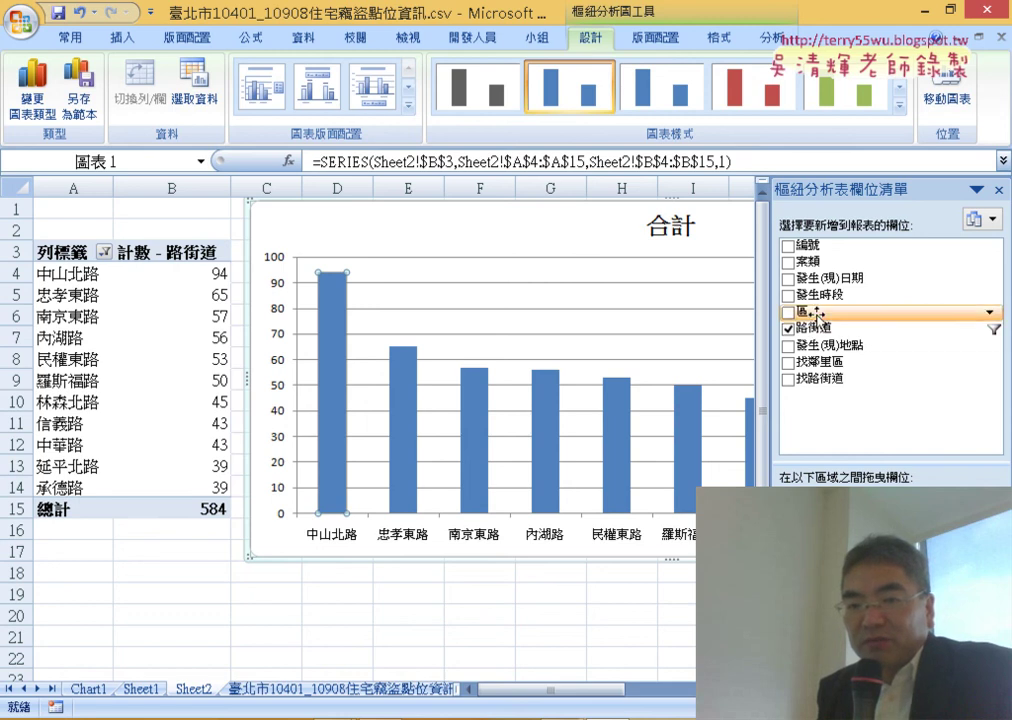
Step: Use 區 as row labels instead of 路街道, with 發生時段 as column labels
{"action": "left_click_drag", "start_coordinate": [805, 311], "coordinate": [831, 476]}
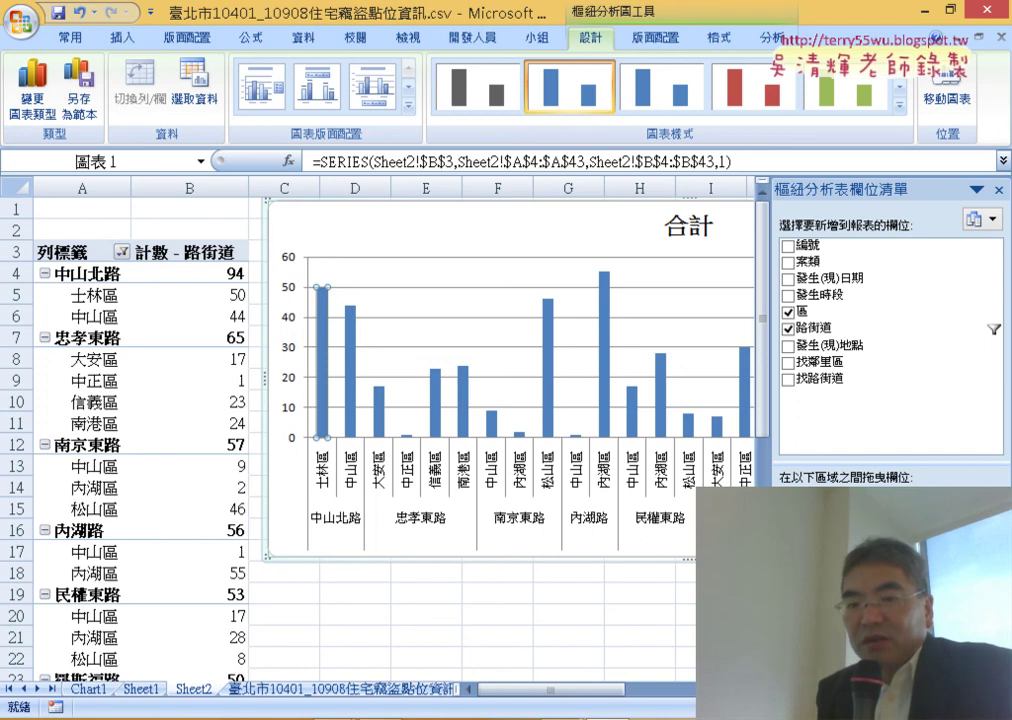
{"action": "mouse_move", "coordinate": [815, 560]}
{"action": "left_mouse_down"}
{"action": "mouse_move", "coordinate": [893, 305]}
{"action": "mouse_move", "coordinate": [918, 315]}
{"action": "left_mouse_up"}
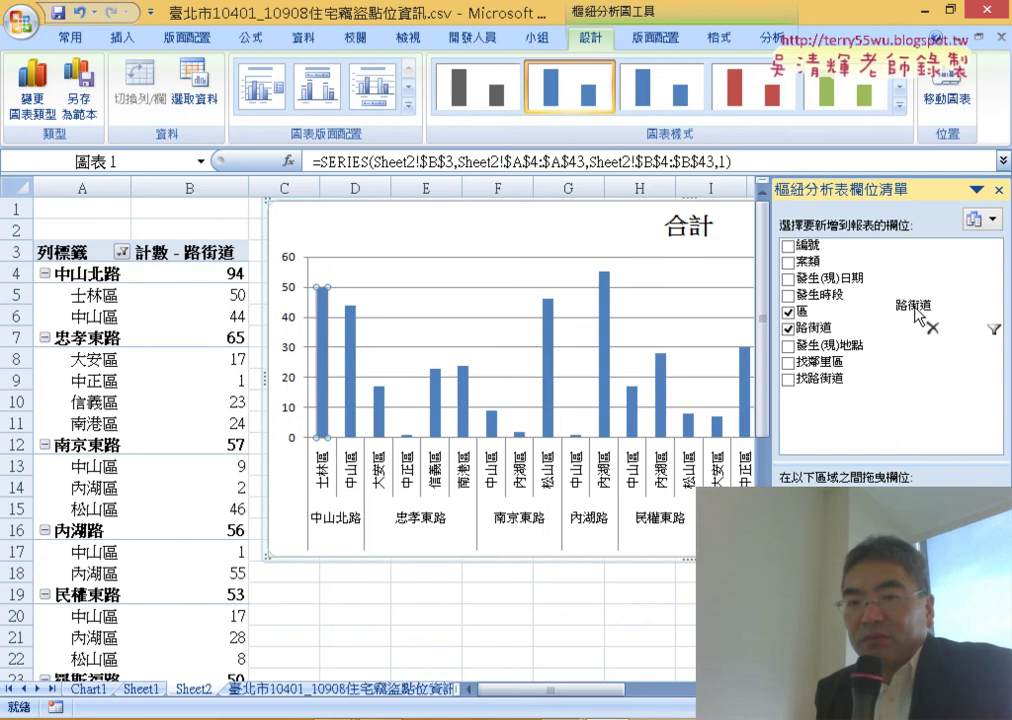
{"action": "left_click_drag", "start_coordinate": [918, 314], "coordinate": [918, 314]}
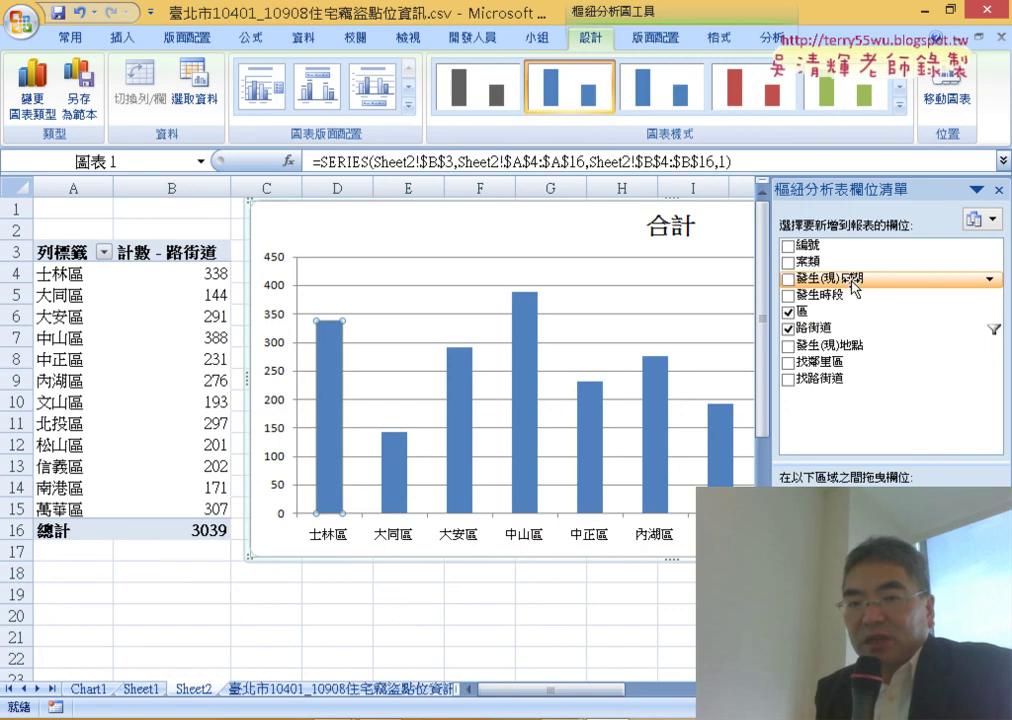
{"action": "left_click_drag", "start_coordinate": [857, 298], "coordinate": [850, 560]}
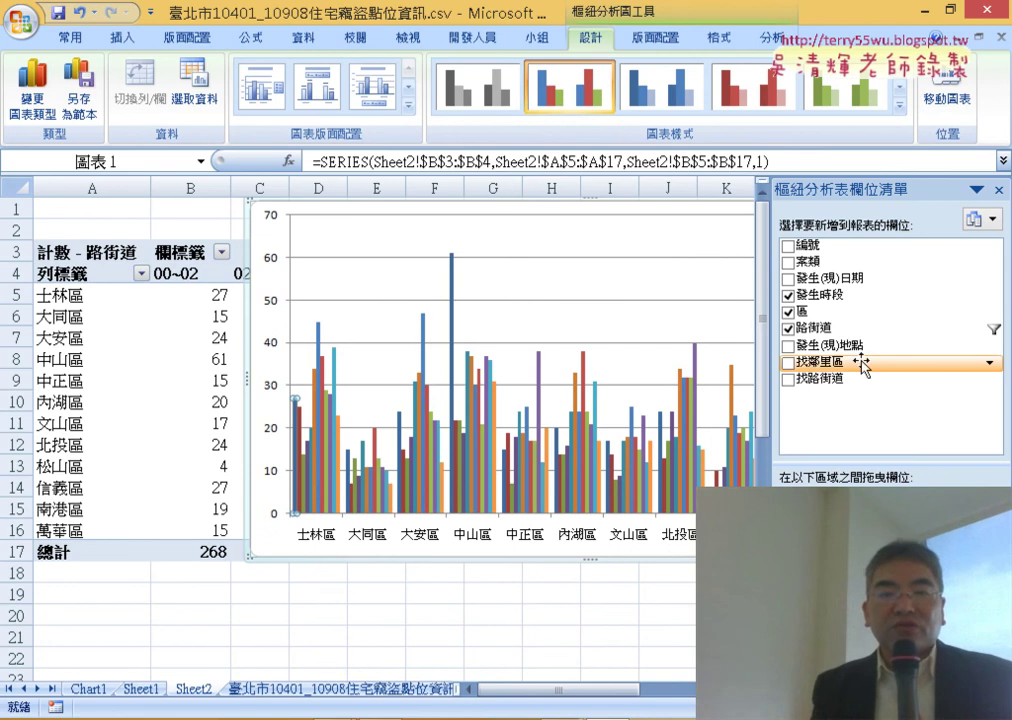
Step: Move the district pivot chart to a new sheet named Chart2
{"action": "left_click", "coordinate": [632, 560]}
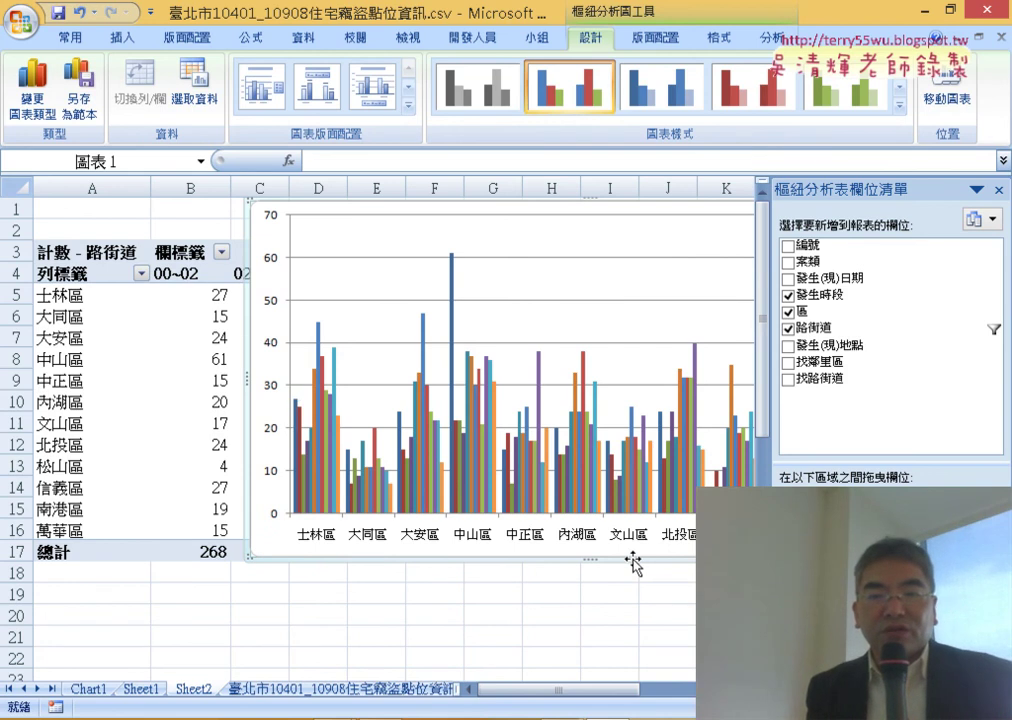
{"action": "right_click", "coordinate": [632, 562]}
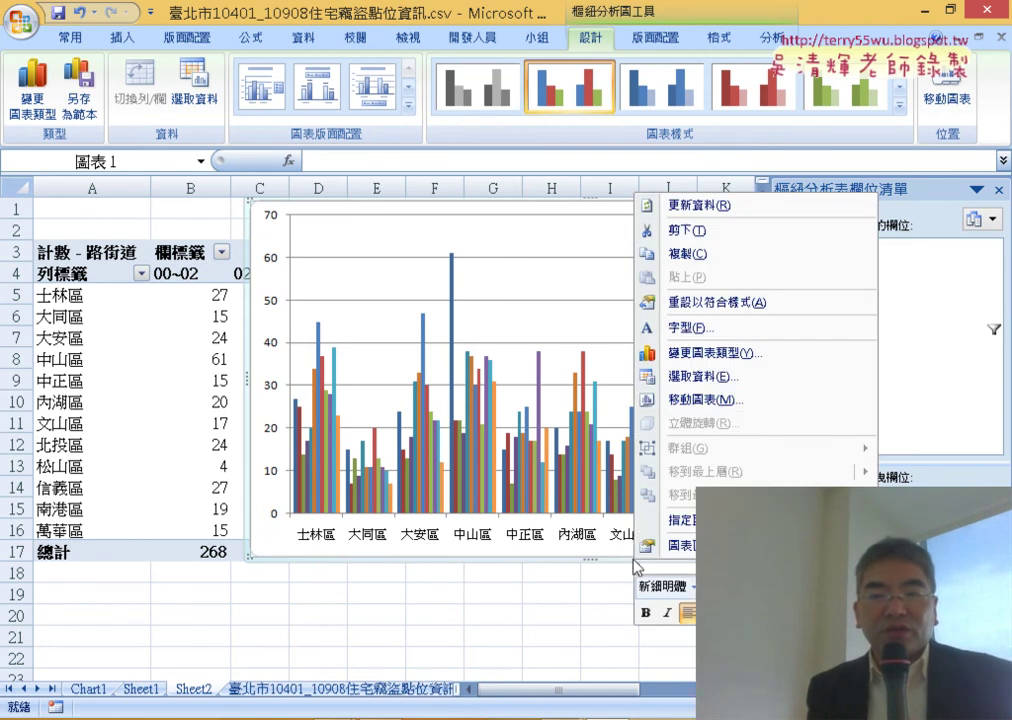
{"action": "left_click", "coordinate": [667, 402]}
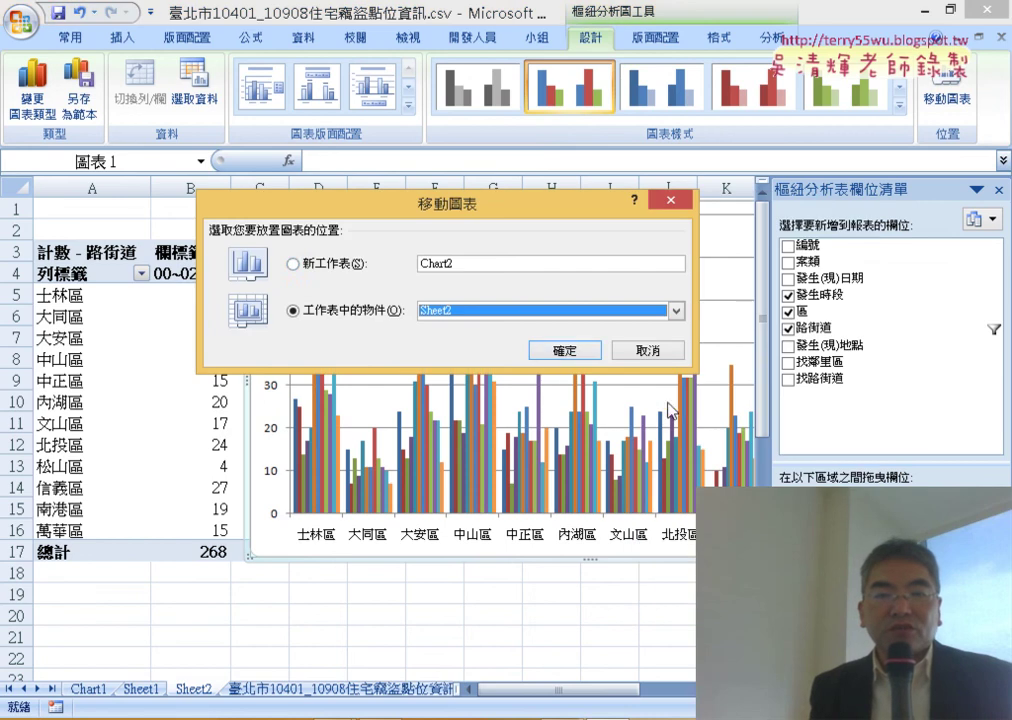
{"action": "left_click", "coordinate": [340, 266]}
{"action": "left_click", "coordinate": [543, 349]}
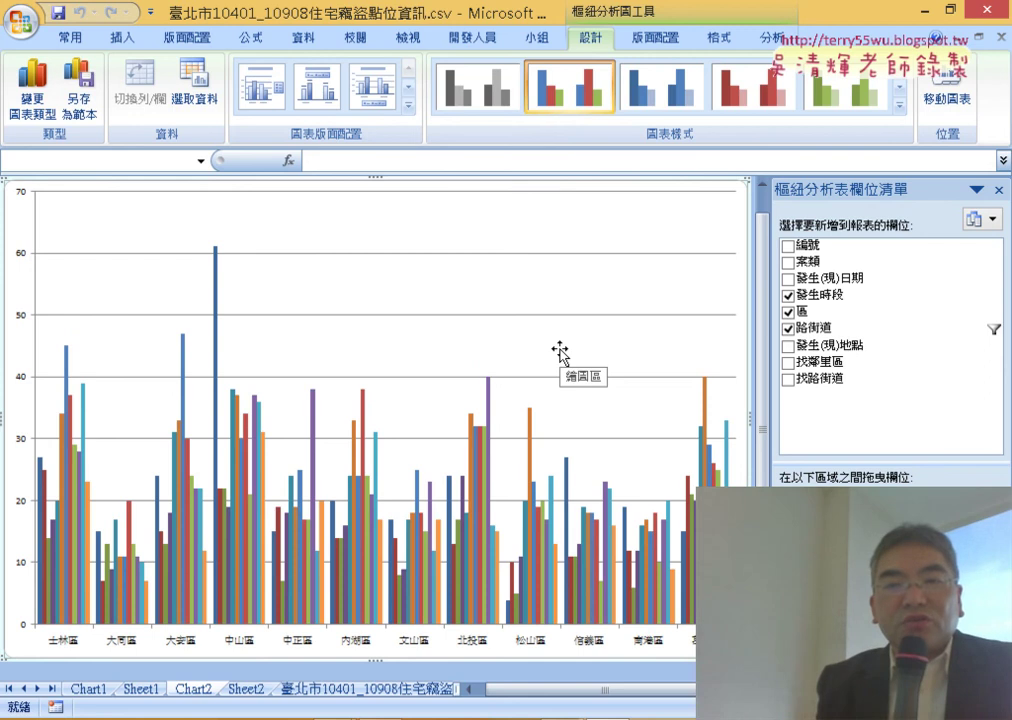
Step: Hide the field list and change the chart to 100% Stacked Column
{"action": "left_click", "coordinate": [998, 191]}
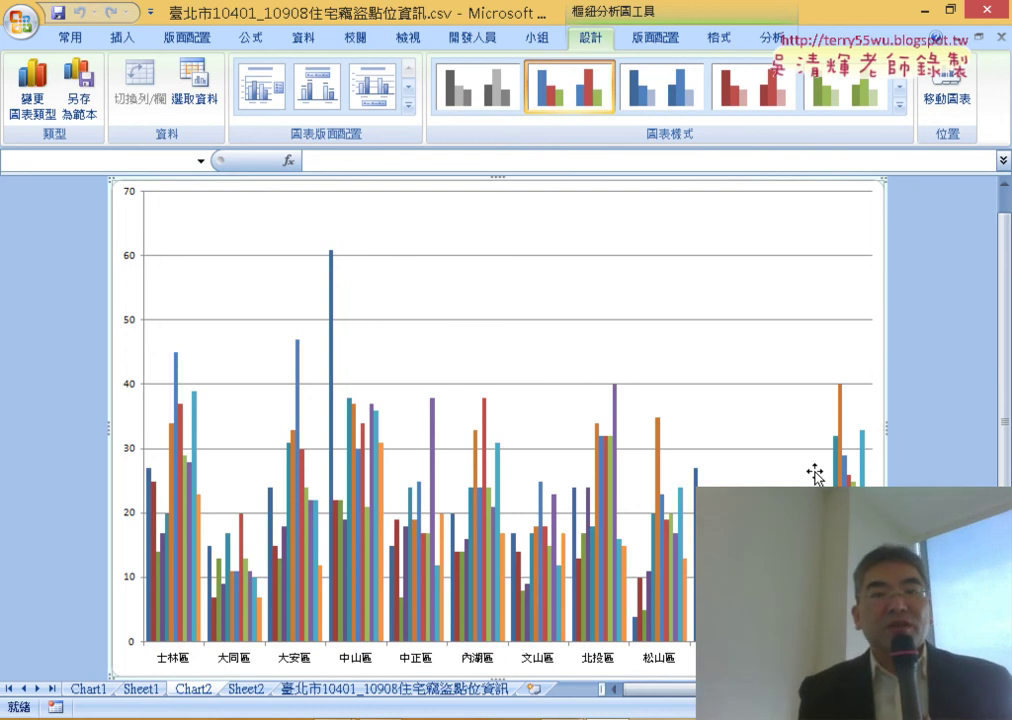
{"action": "right_click", "coordinate": [533, 204]}
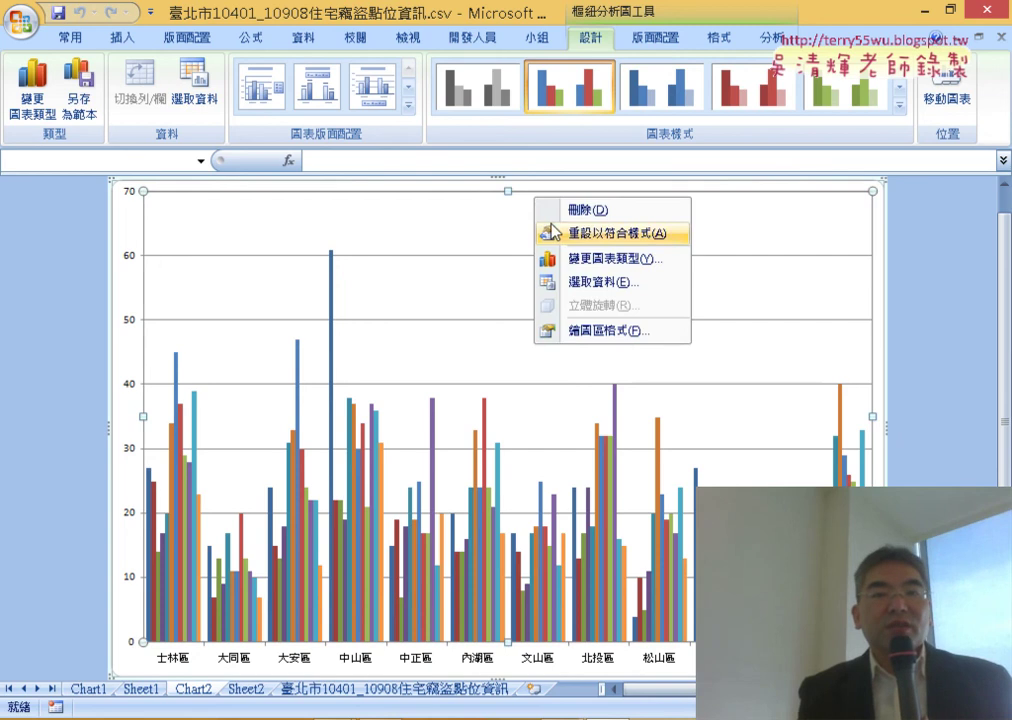
{"action": "left_click", "coordinate": [582, 260]}
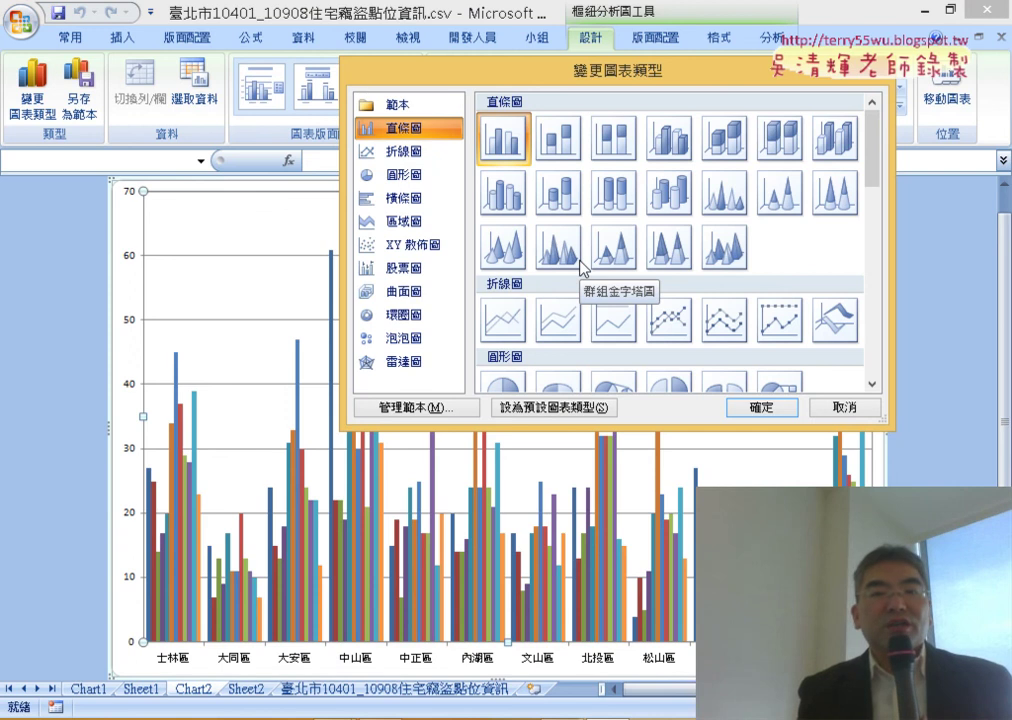
{"action": "left_click", "coordinate": [612, 152]}
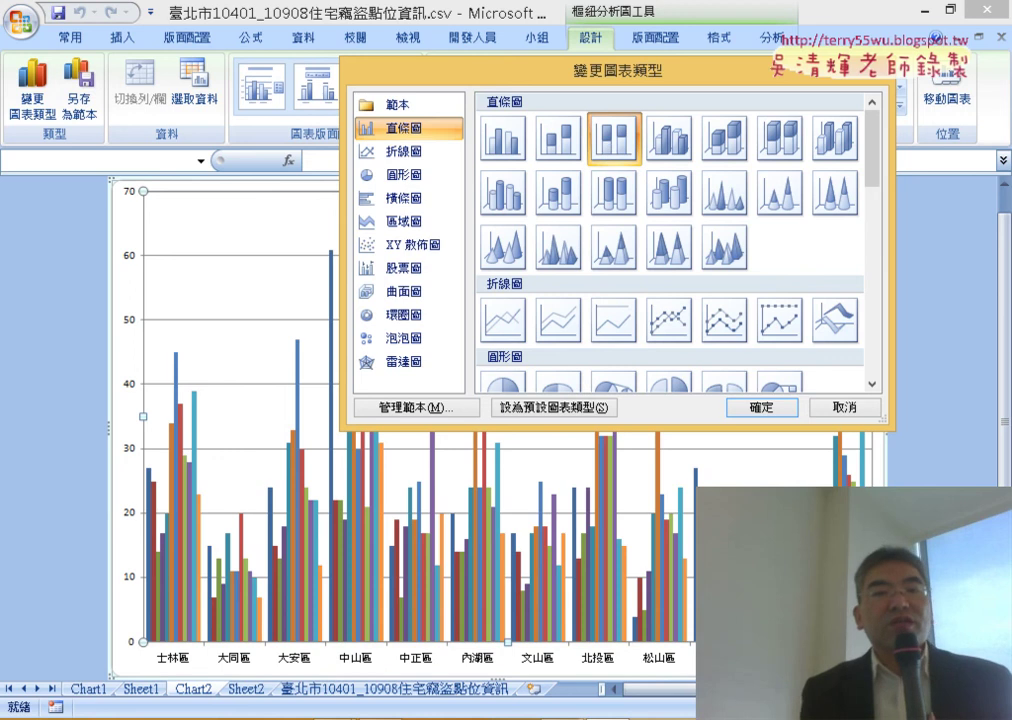
{"action": "left_click", "coordinate": [780, 409]}
{"action": "mouse_move", "coordinate": [783, 418]}
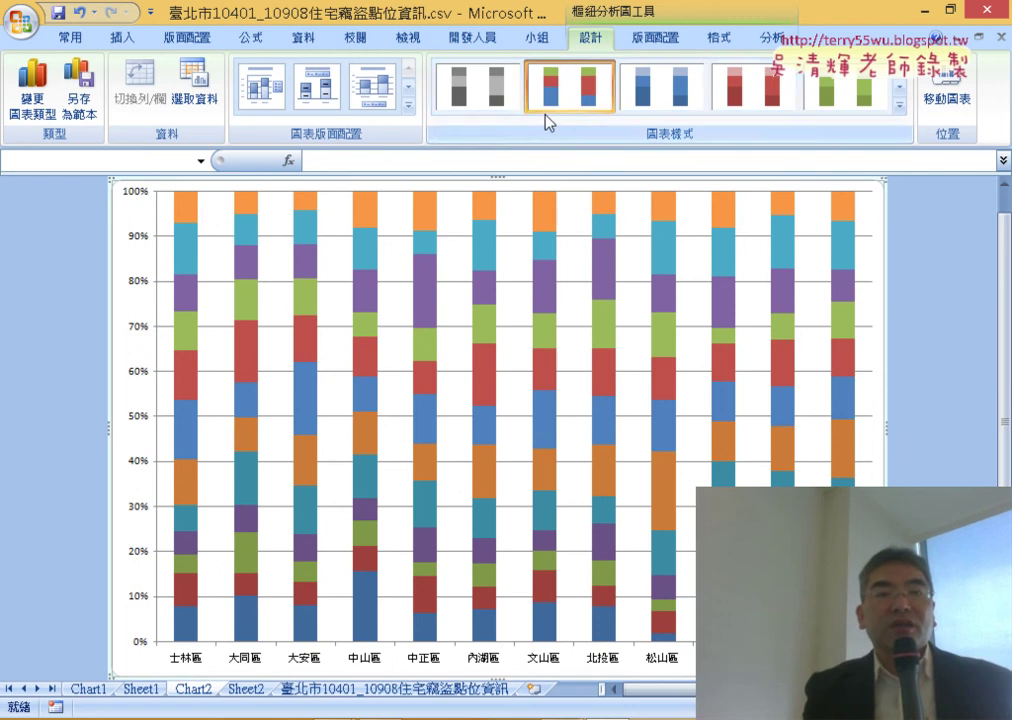
Step: Change the chart type to Stacked Column
{"action": "left_click", "coordinate": [34, 78]}
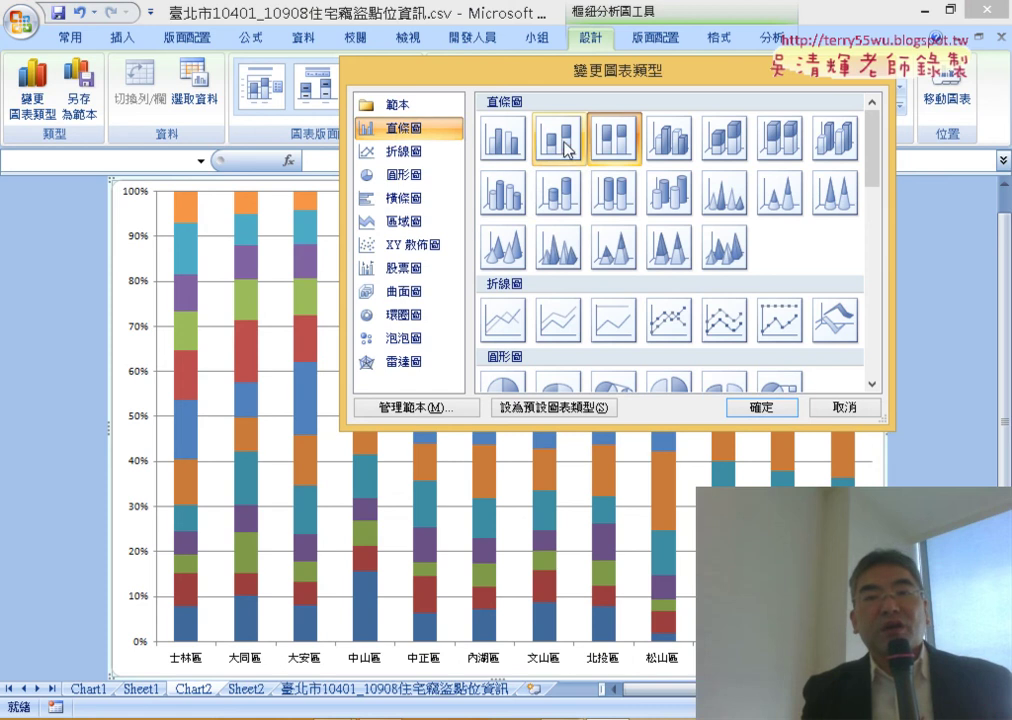
{"action": "left_click", "coordinate": [556, 151]}
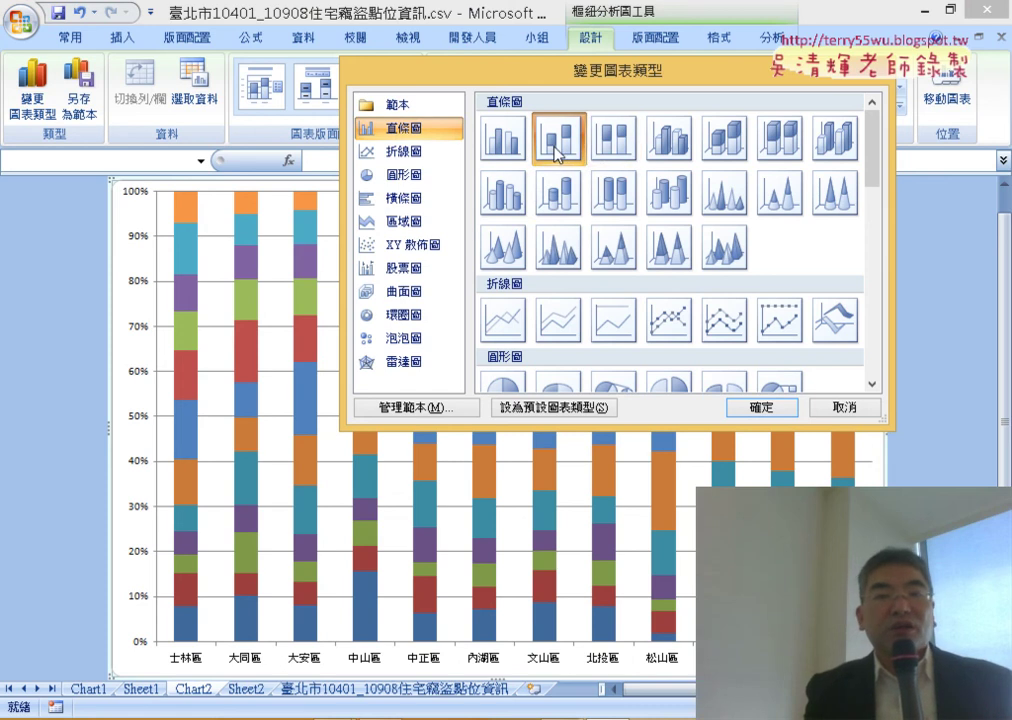
{"action": "left_click", "coordinate": [772, 406]}
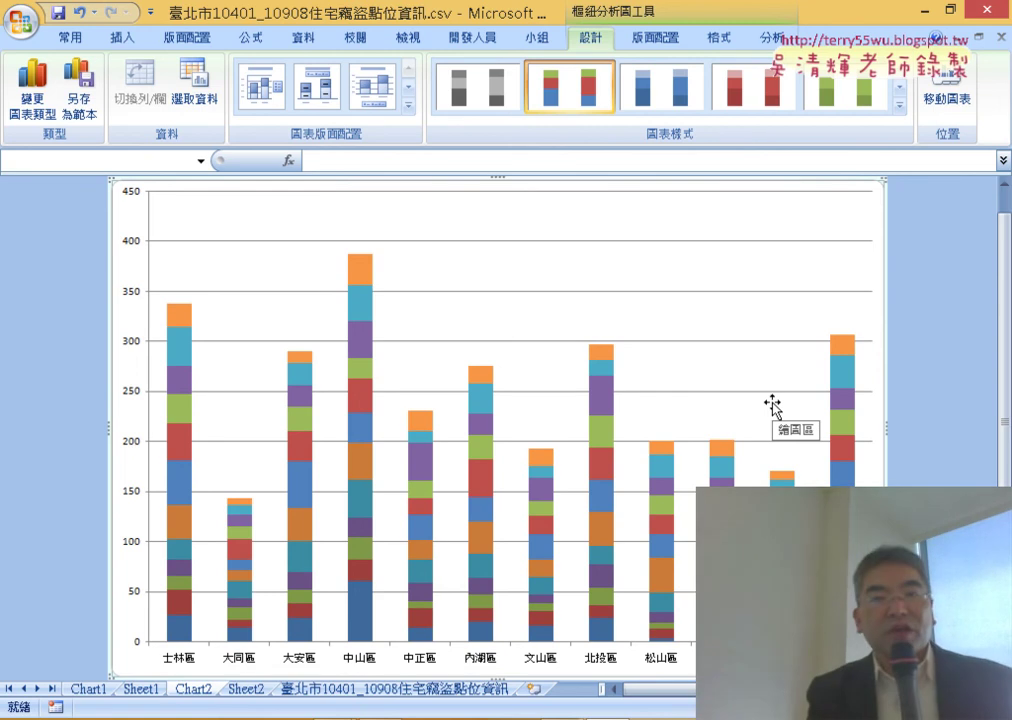
Step: Show the 00~02 to 22~24 time-slot legend at the top of the chart
{"action": "left_click", "coordinate": [645, 42]}
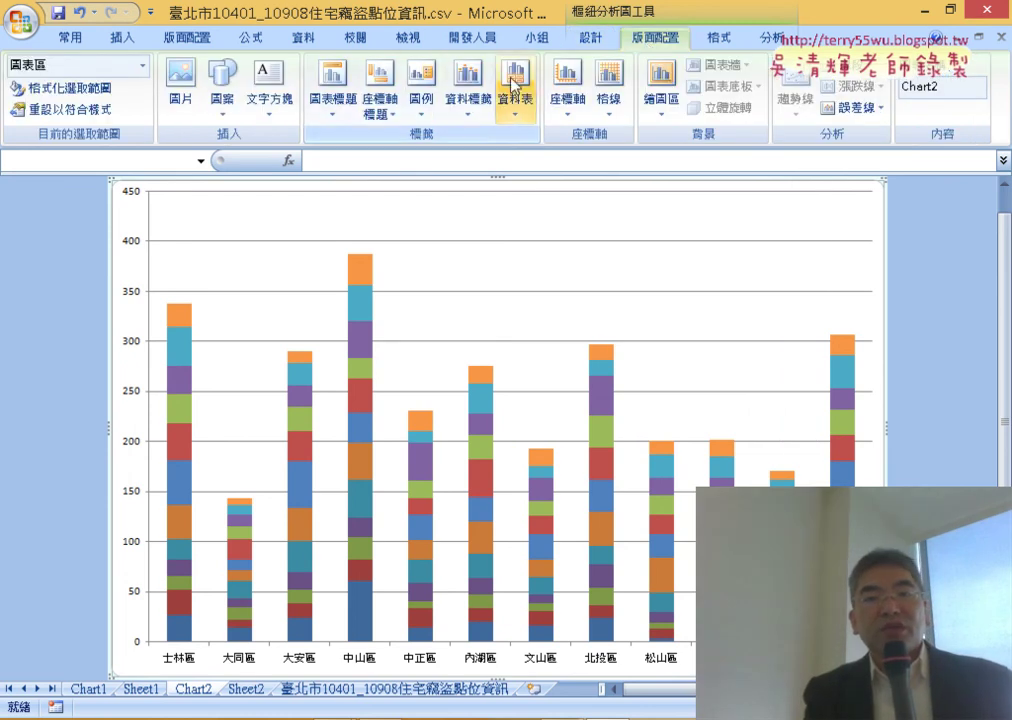
{"action": "left_click", "coordinate": [423, 97]}
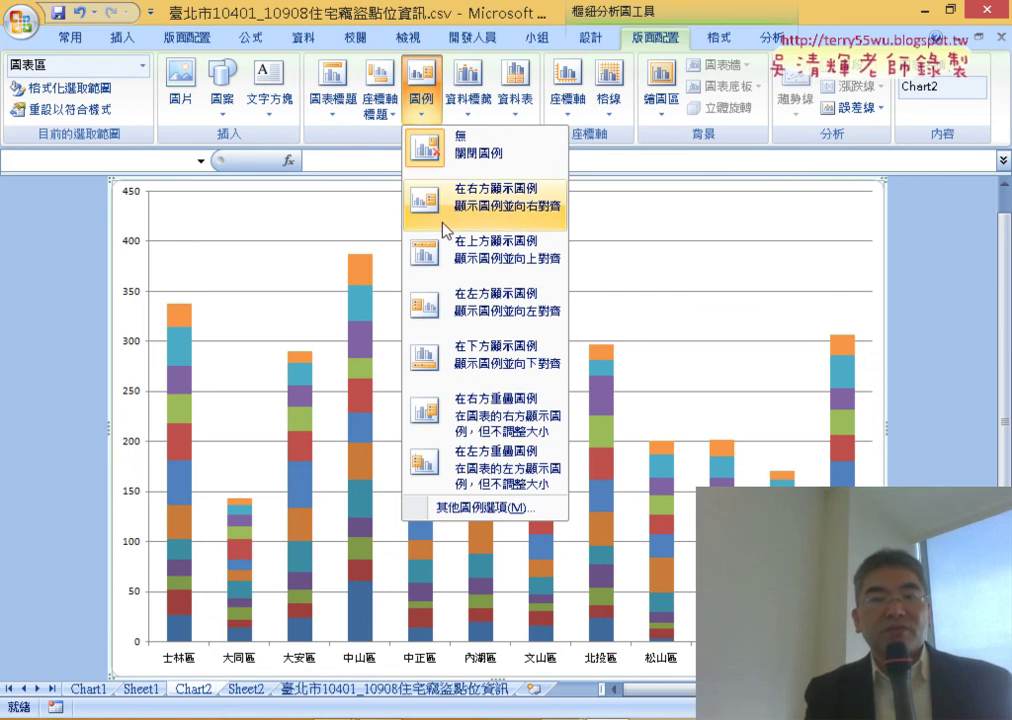
{"action": "left_click", "coordinate": [455, 263]}
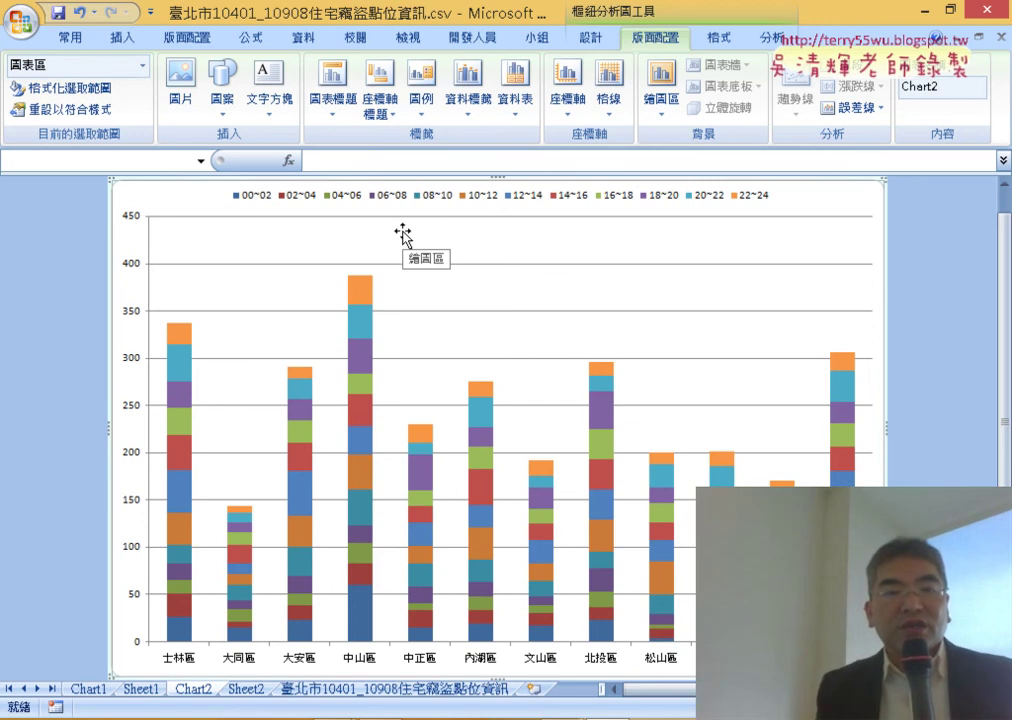
Step: Change the district chart to a 100% Stacked Column chart
{"action": "right_click", "coordinate": [162, 198]}
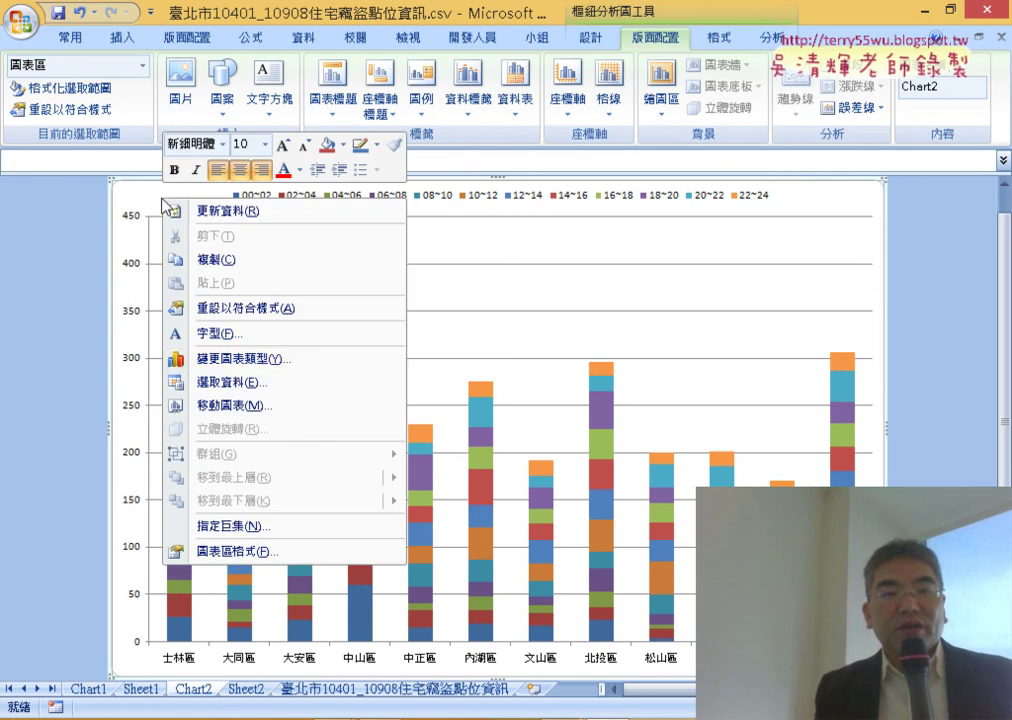
{"action": "left_click", "coordinate": [233, 366]}
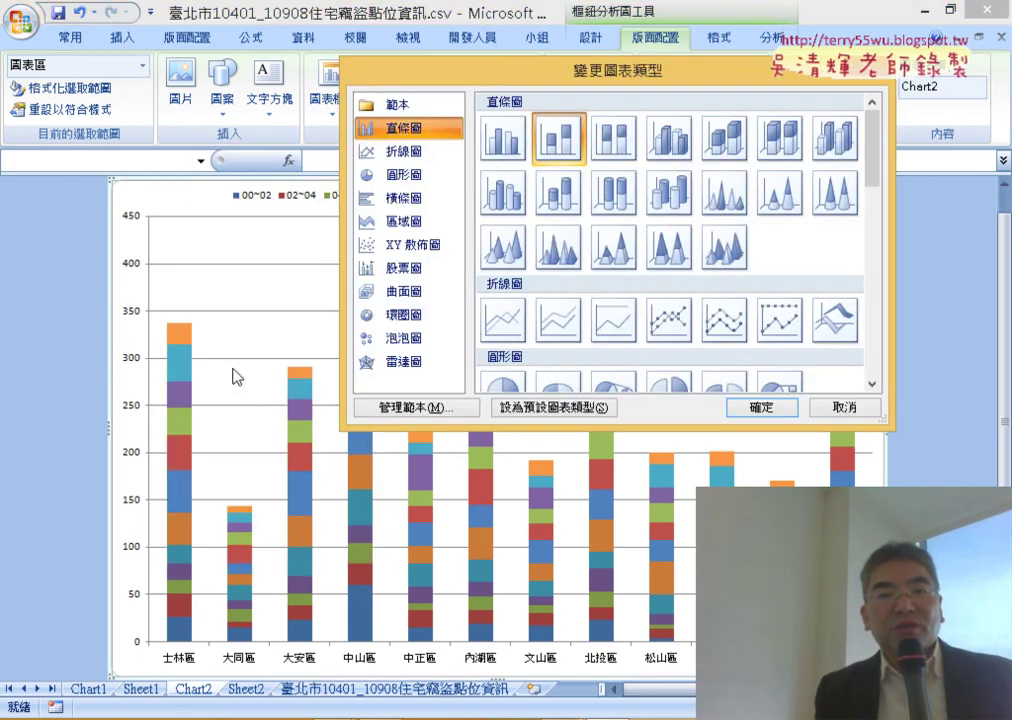
{"action": "left_click", "coordinate": [605, 150]}
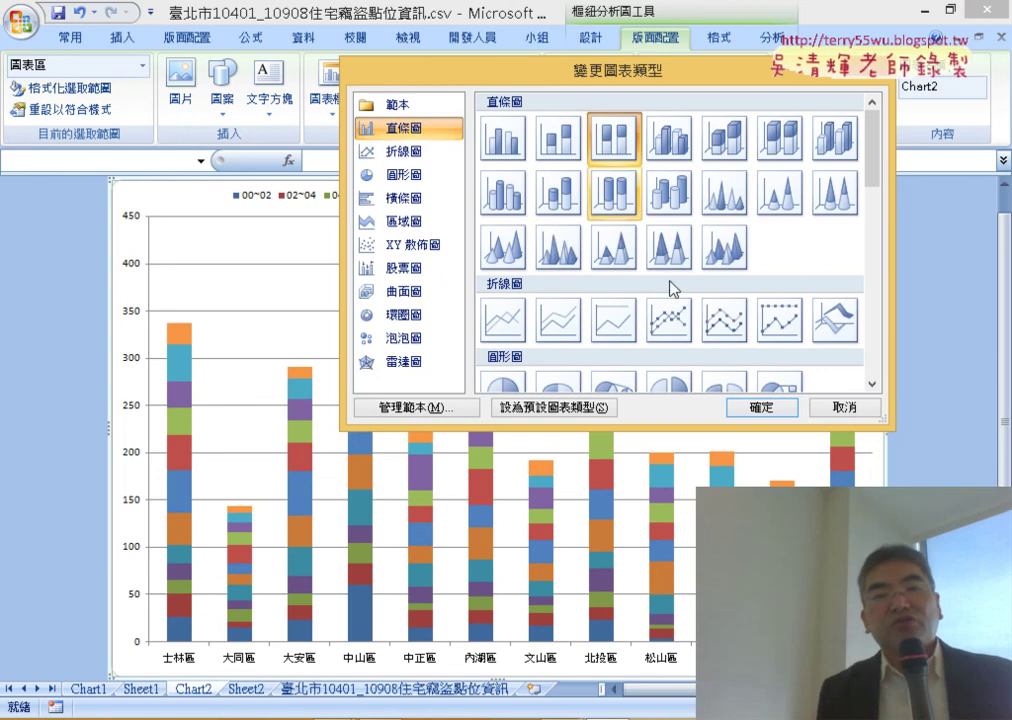
{"action": "left_click", "coordinate": [770, 408]}
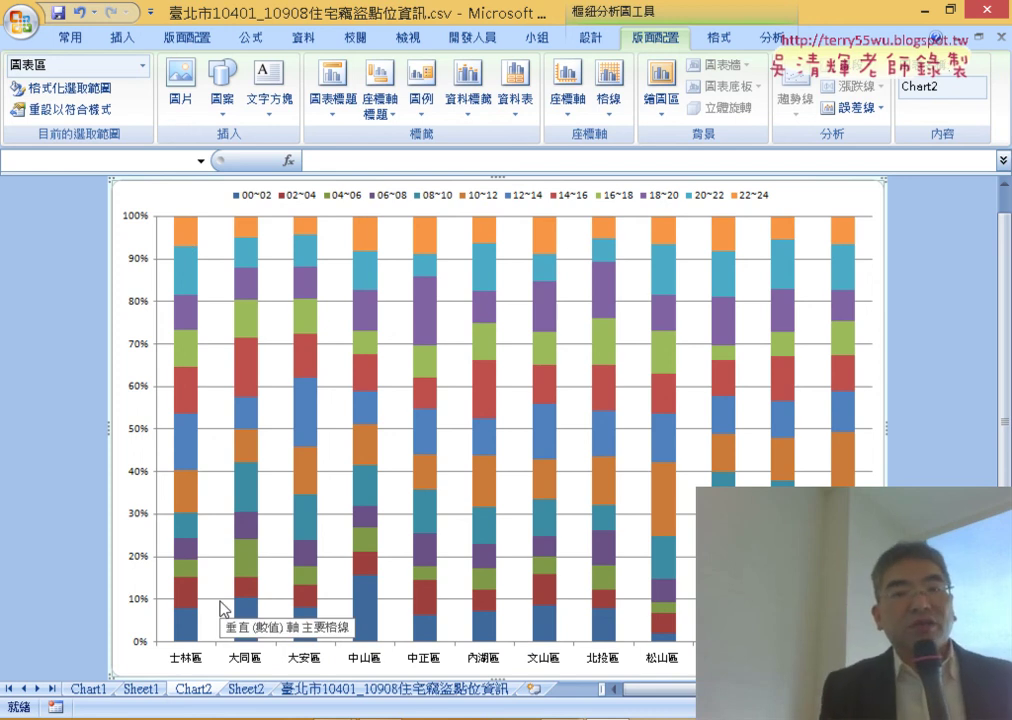
Step: Compare the plain Stacked Column type with 100% Stacked Column, then cancel without changes
{"action": "right_click", "coordinate": [185, 198]}
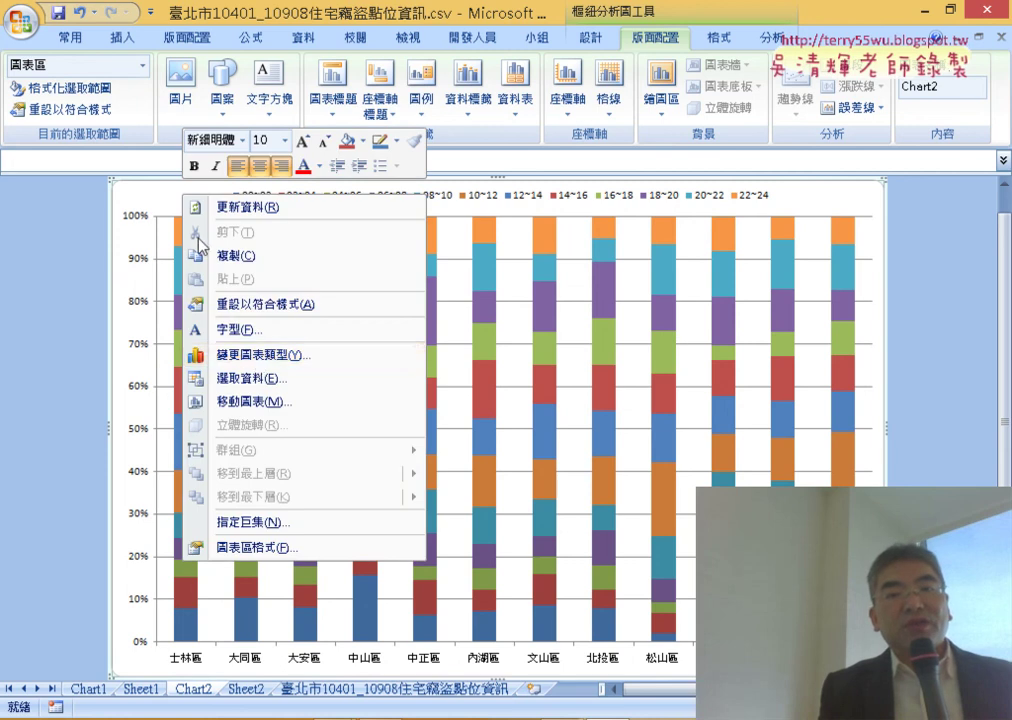
{"action": "left_click", "coordinate": [205, 354]}
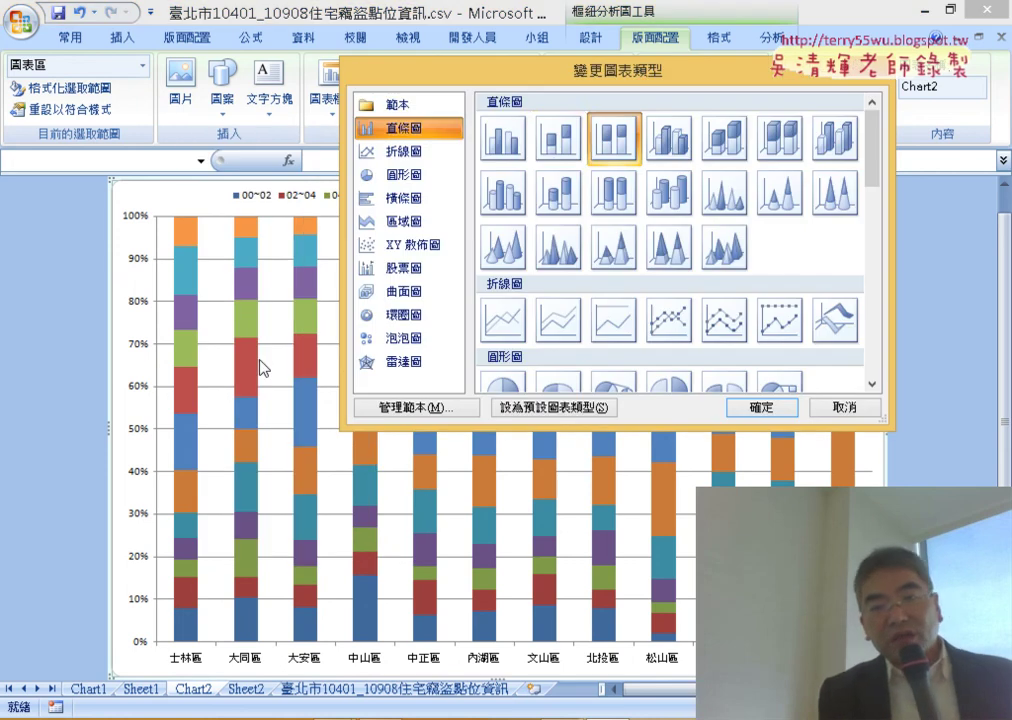
{"action": "left_click", "coordinate": [549, 157]}
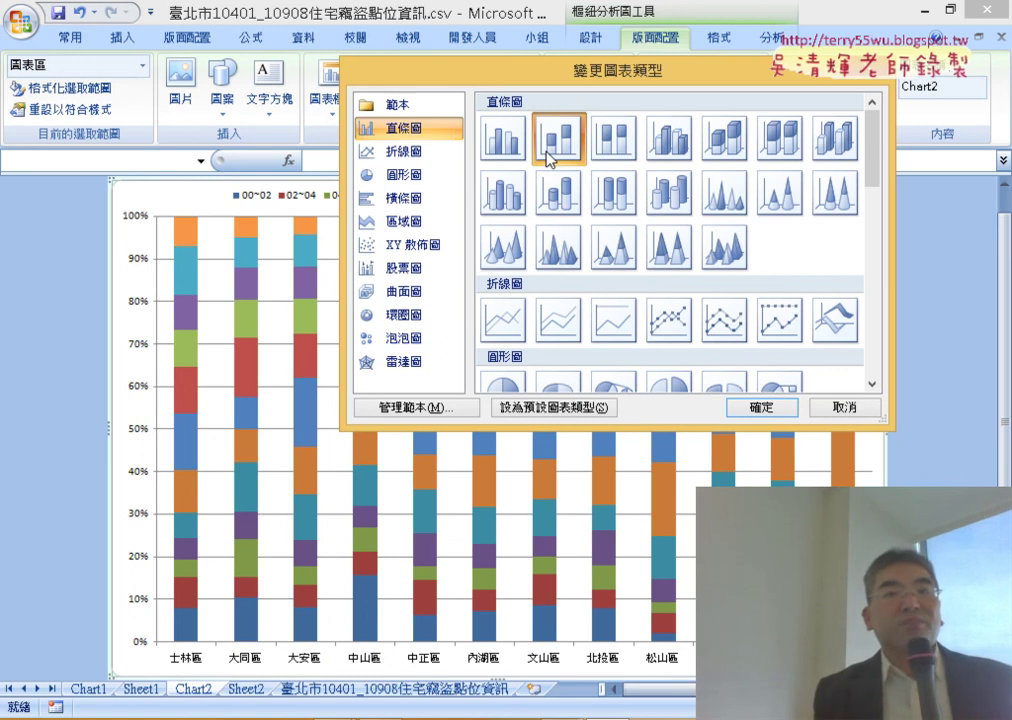
{"action": "left_click", "coordinate": [617, 133]}
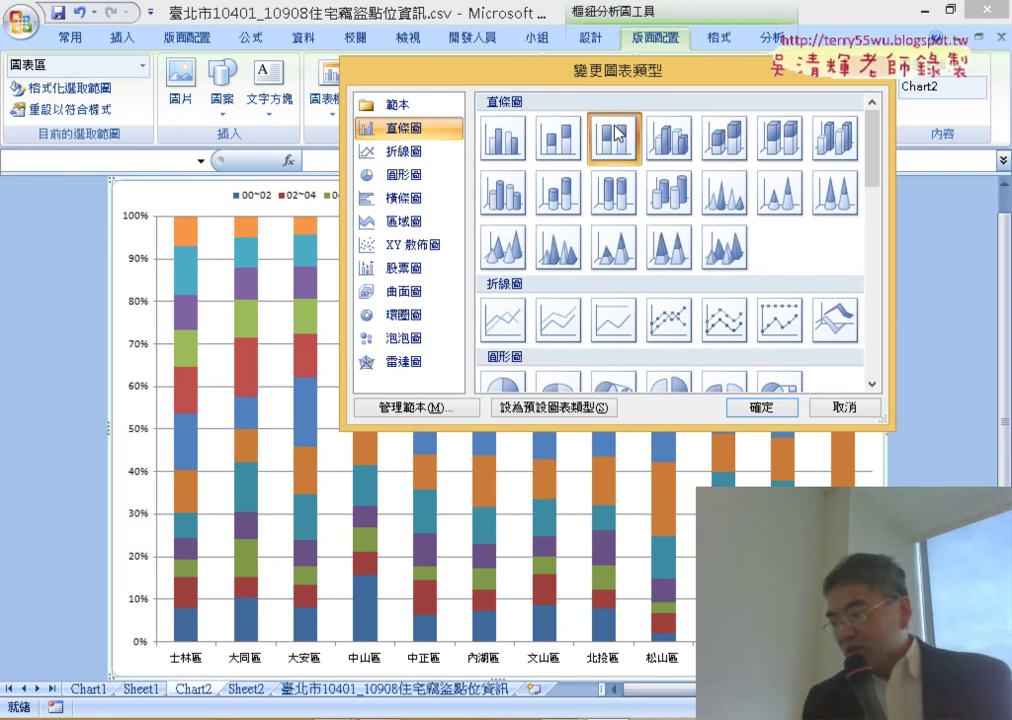
{"action": "left_click", "coordinate": [843, 406]}
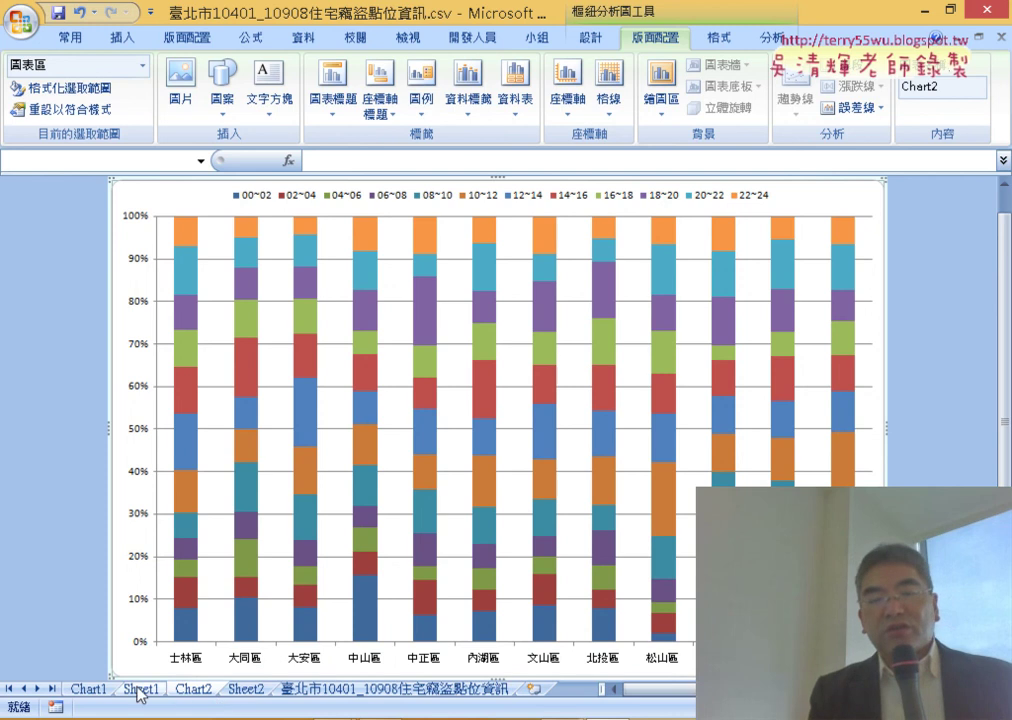
{"action": "left_click", "coordinate": [90, 695]}
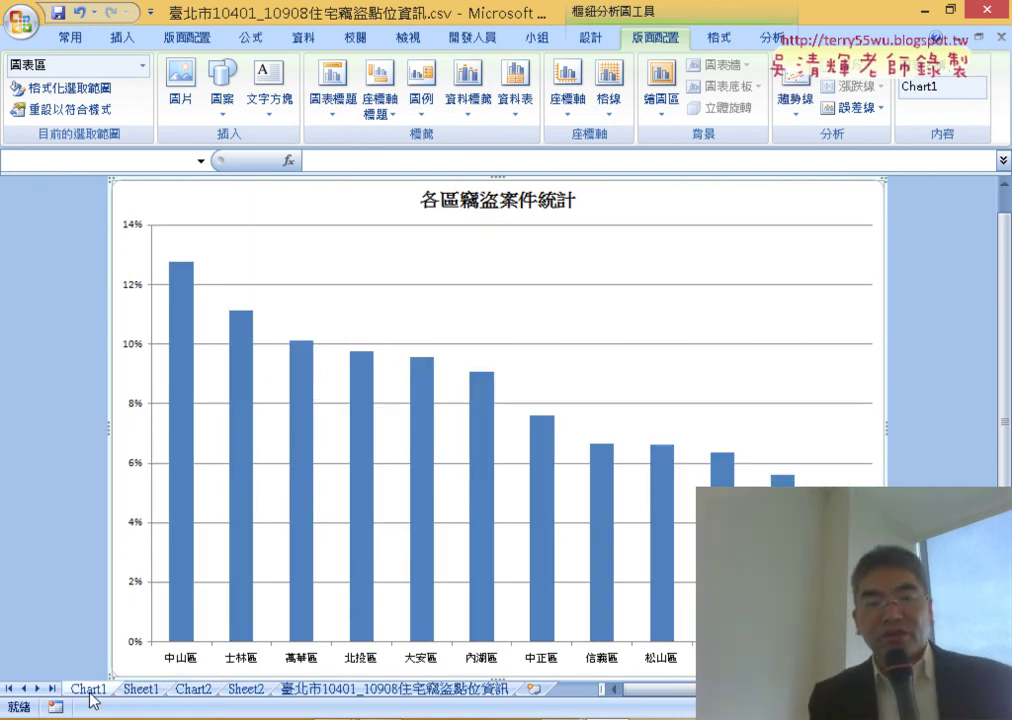
{"action": "left_click", "coordinate": [187, 692]}
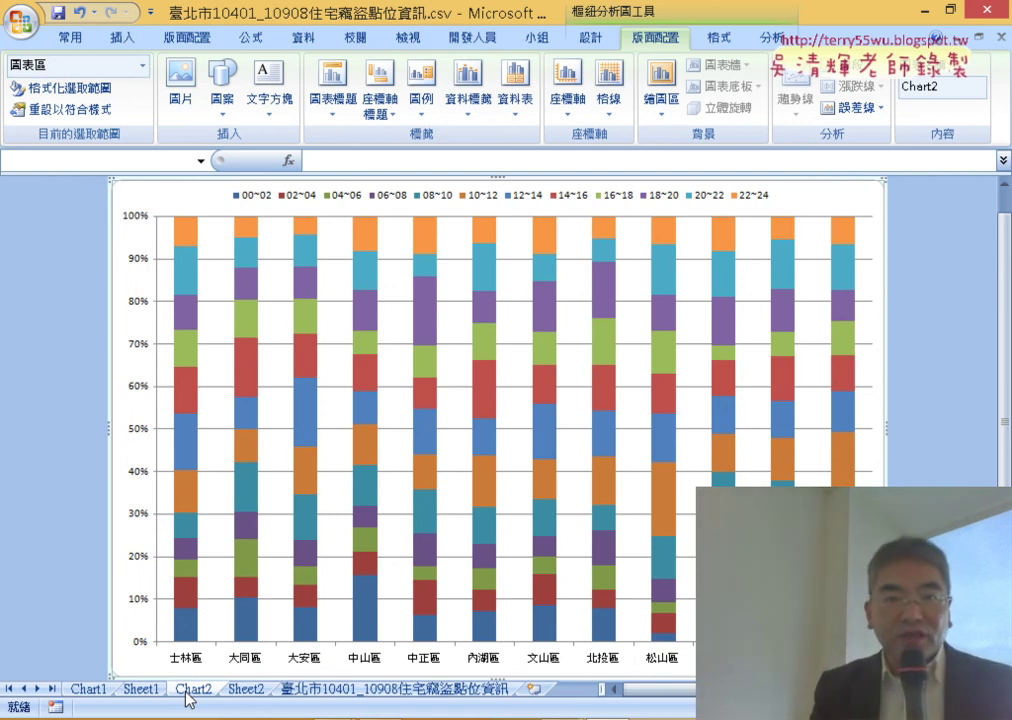
Step: Save the burglary workbook as 臺北市10401_10908住宅竊盜點位資訊.xlsx in Excel Workbook format
{"action": "left_click", "coordinate": [58, 13]}
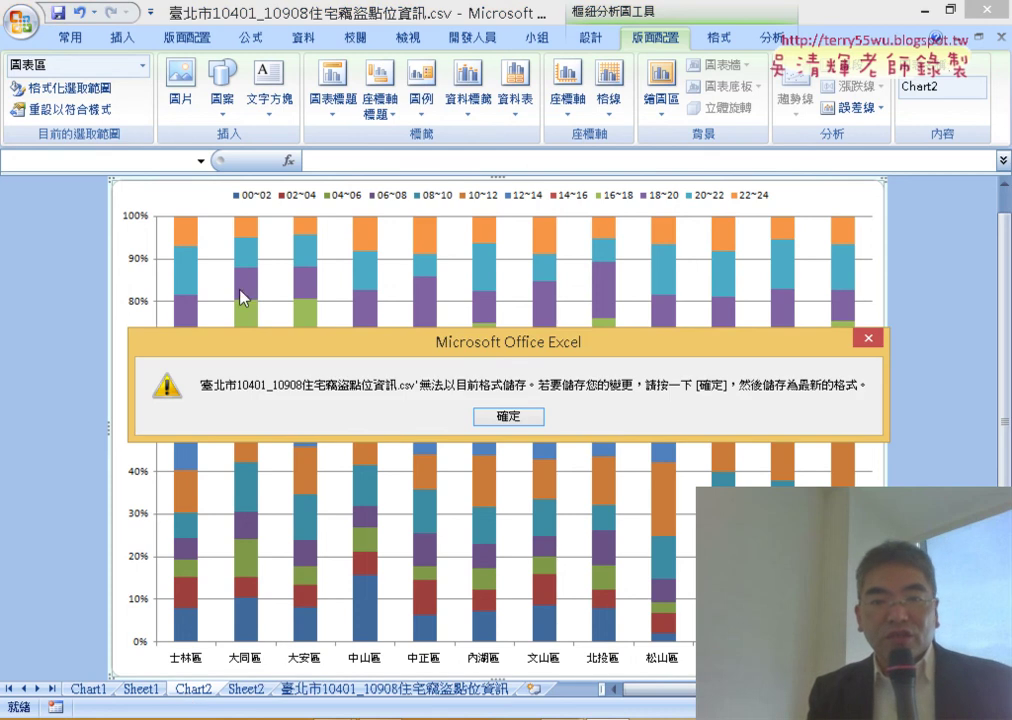
{"action": "left_click", "coordinate": [508, 417]}
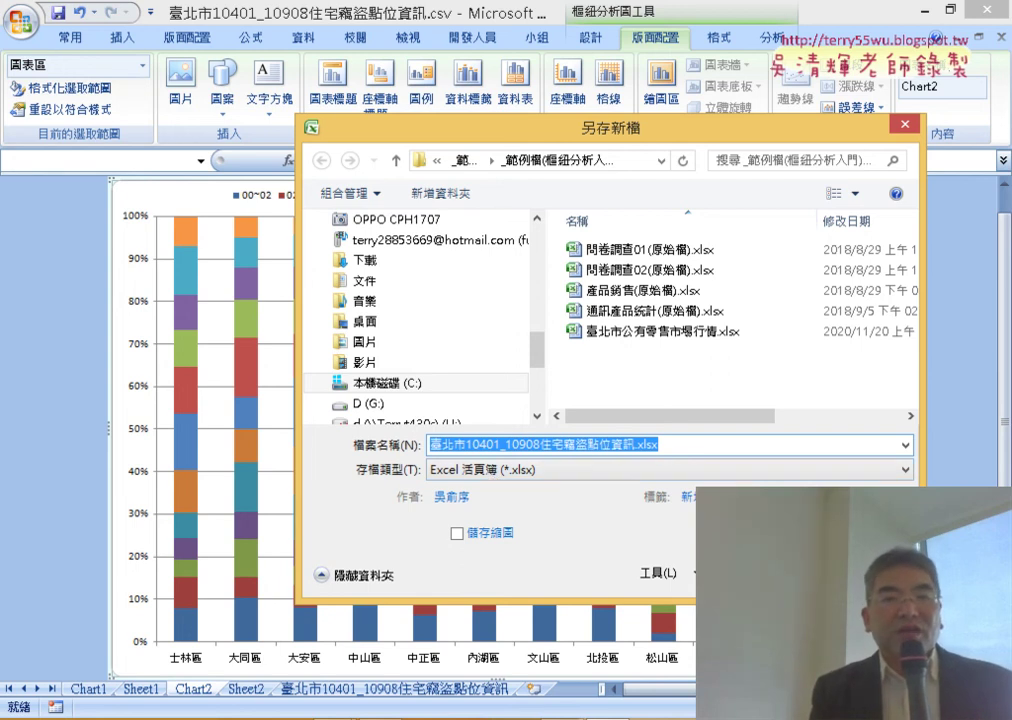
{"action": "key", "text": "Escape"}
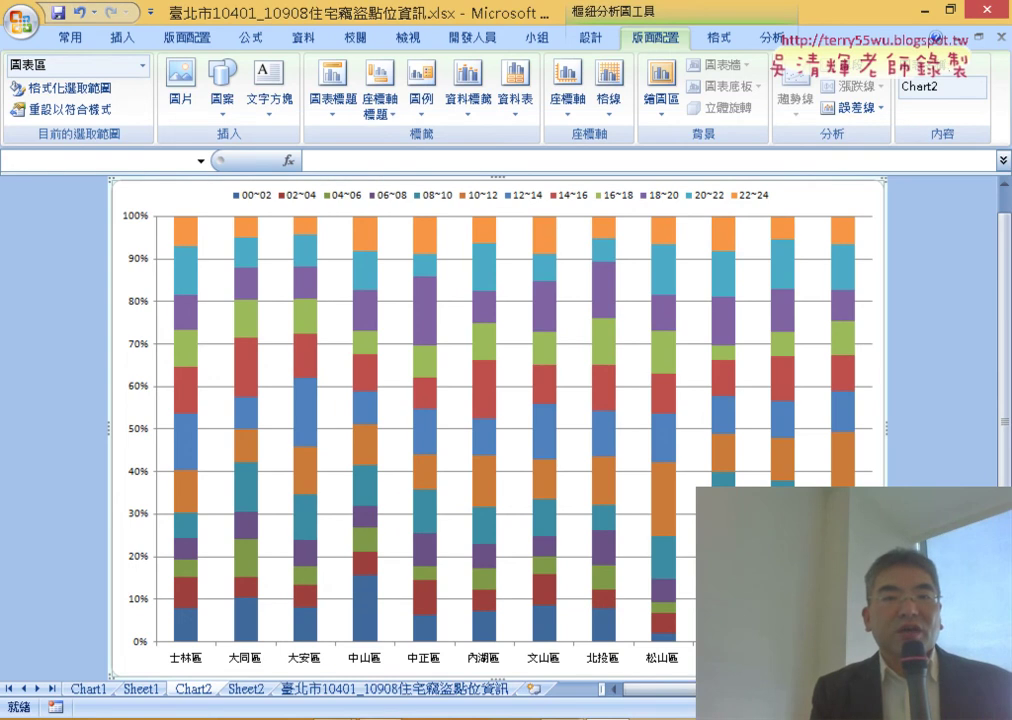
{"action": "key", "text": "alt+Tab"}
Step: Replace the Google search text with 開放資料 and run the search
{"action": "left_click_drag", "start_coordinate": [350, 153], "coordinate": [160, 130]}
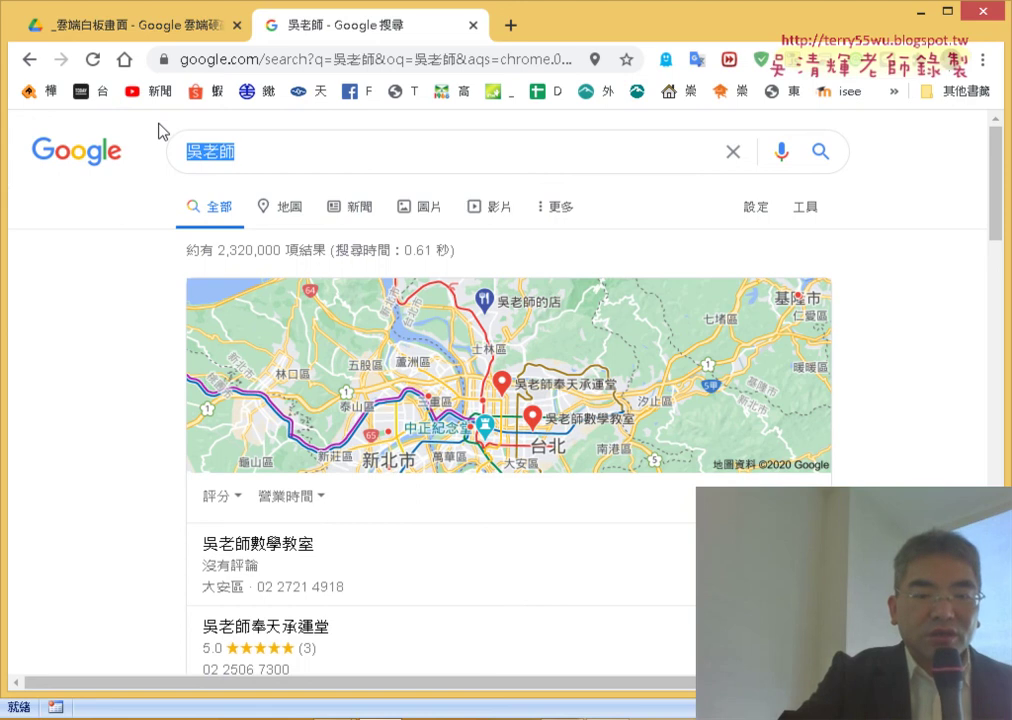
{"action": "type", "text": "ㄎㄞ"}
{"action": "key", "text": "space"}
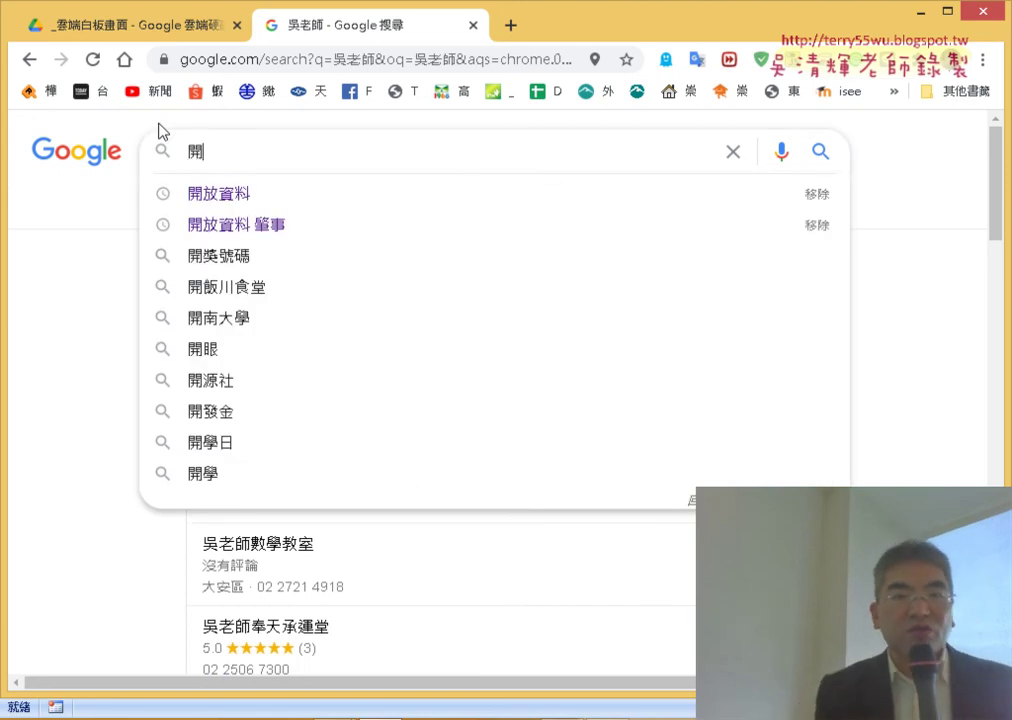
{"action": "key", "text": "Down"}
{"action": "key", "text": "Return"}
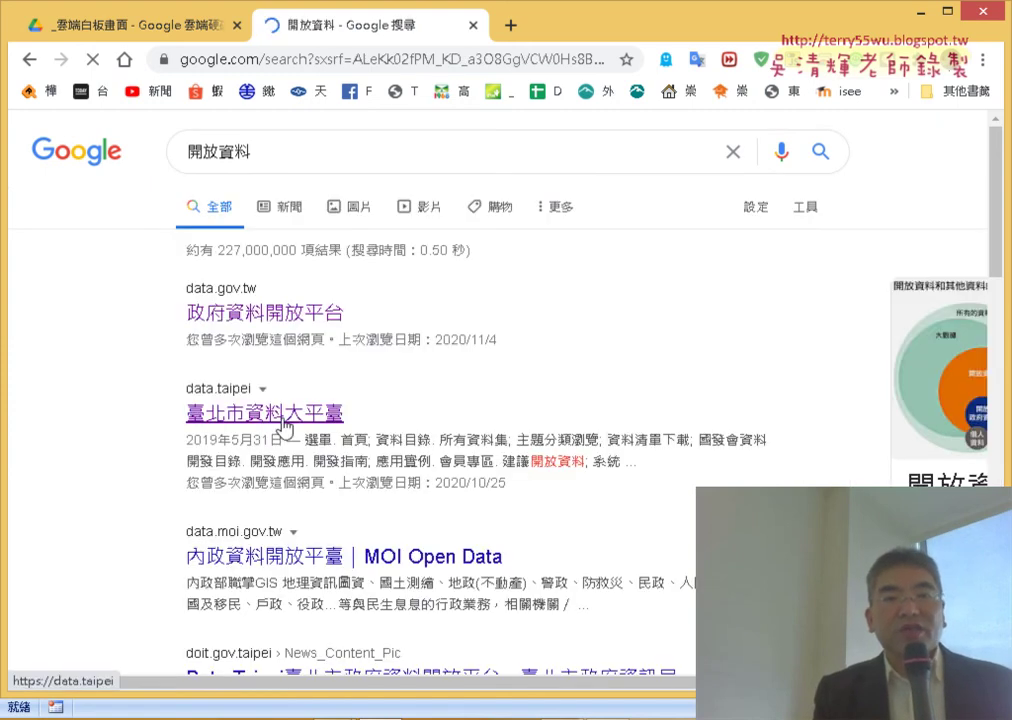
Step: Open 臺北市資料大平臺 and 政府資料開放平台 in new tabs, view the Taipei one, then return to results
{"action": "middle_click", "coordinate": [285, 427]}
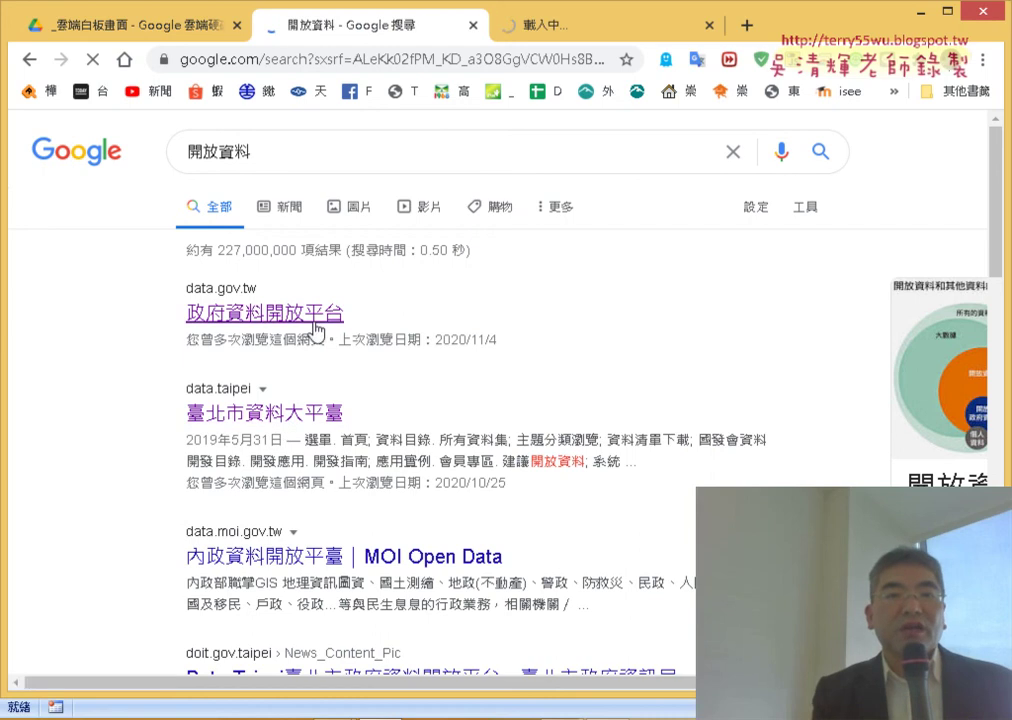
{"action": "middle_click", "coordinate": [278, 323]}
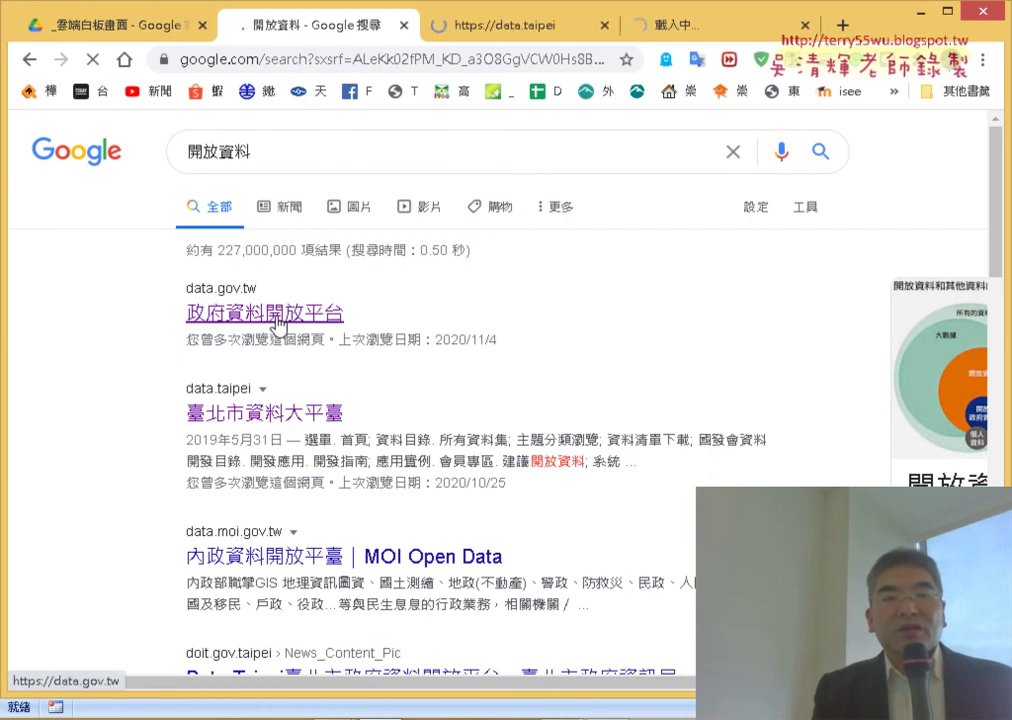
{"action": "left_click", "coordinate": [465, 28]}
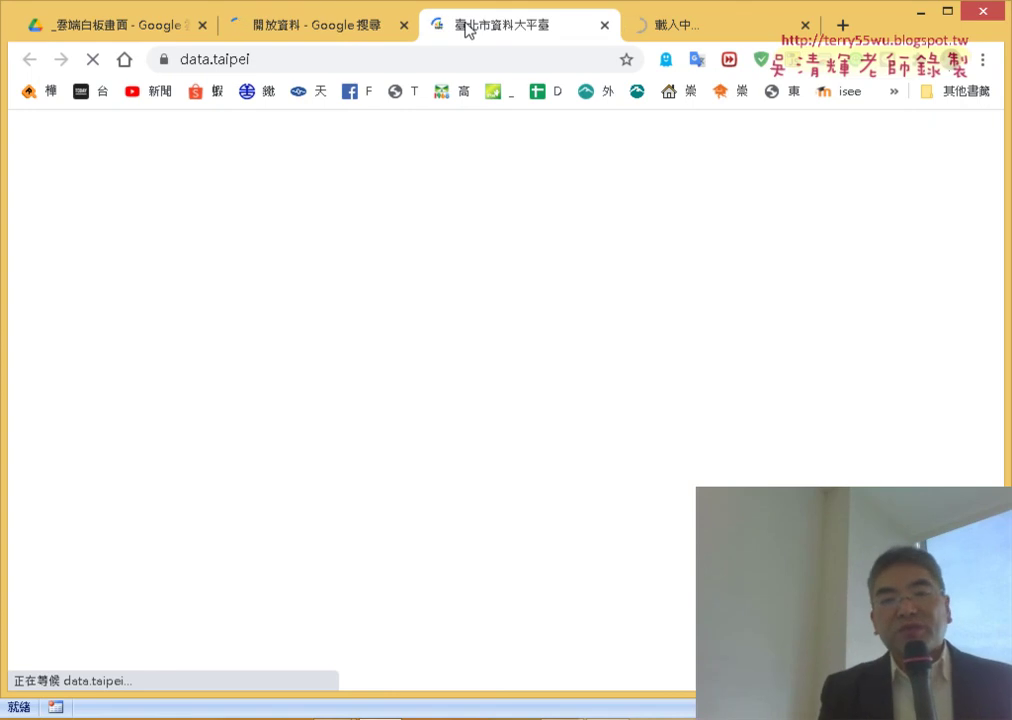
{"action": "left_click", "coordinate": [352, 22]}
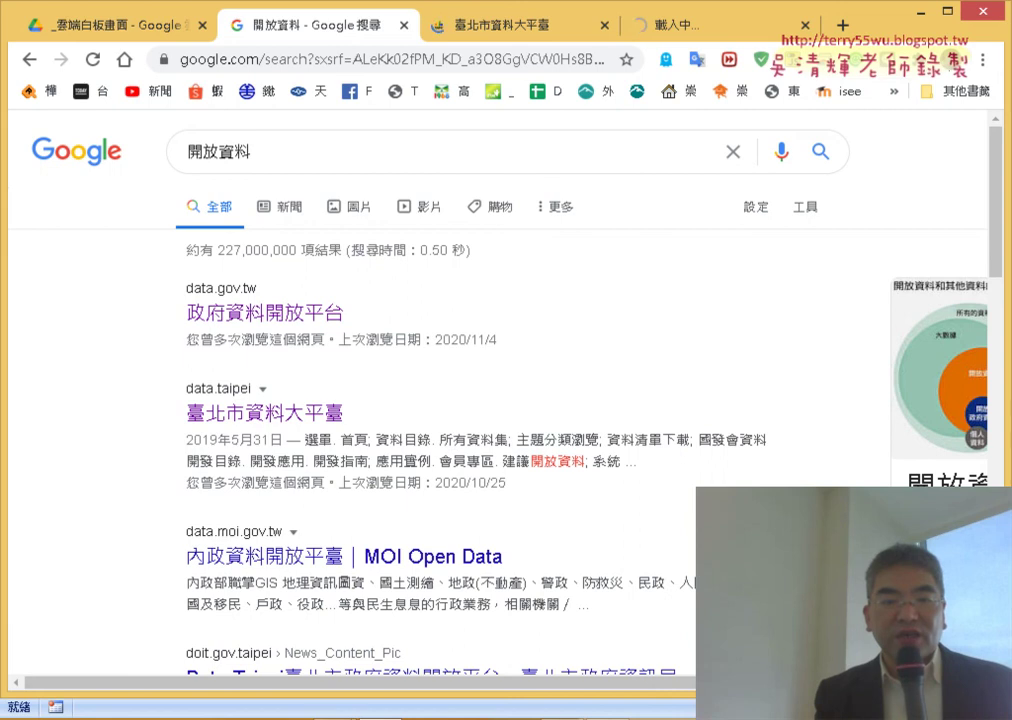
{"action": "mouse_move", "coordinate": [335, 710]}
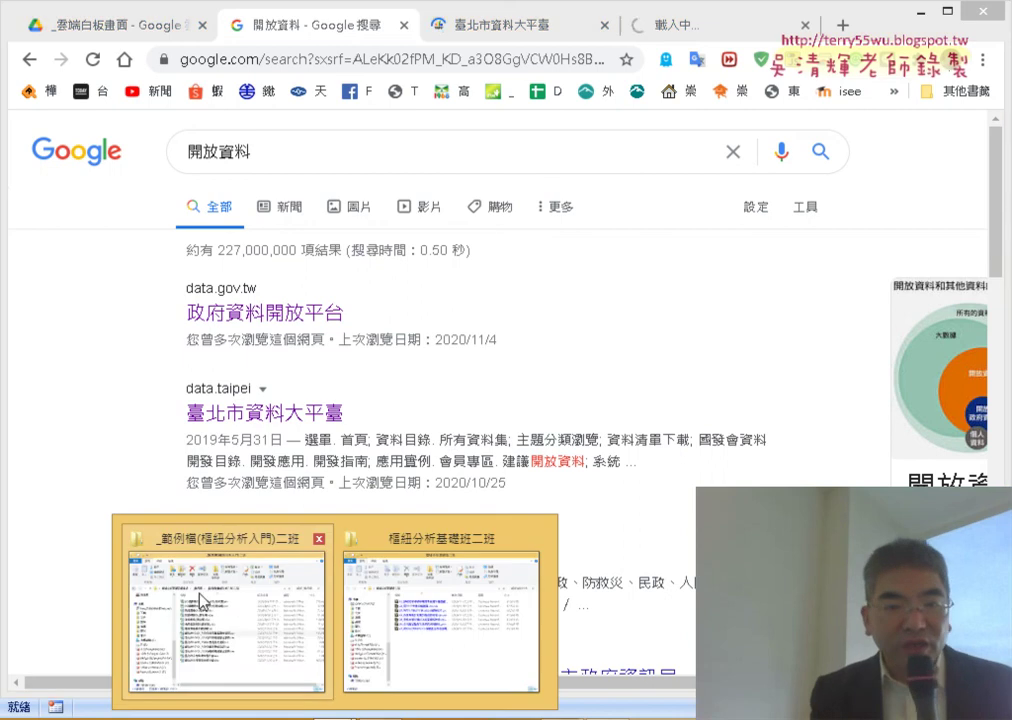
Step: Open 通訊產品統計(原始檔).xlsx from the _範例檔(樞紐分析入門)二班 folder
{"action": "left_click", "coordinate": [233, 616]}
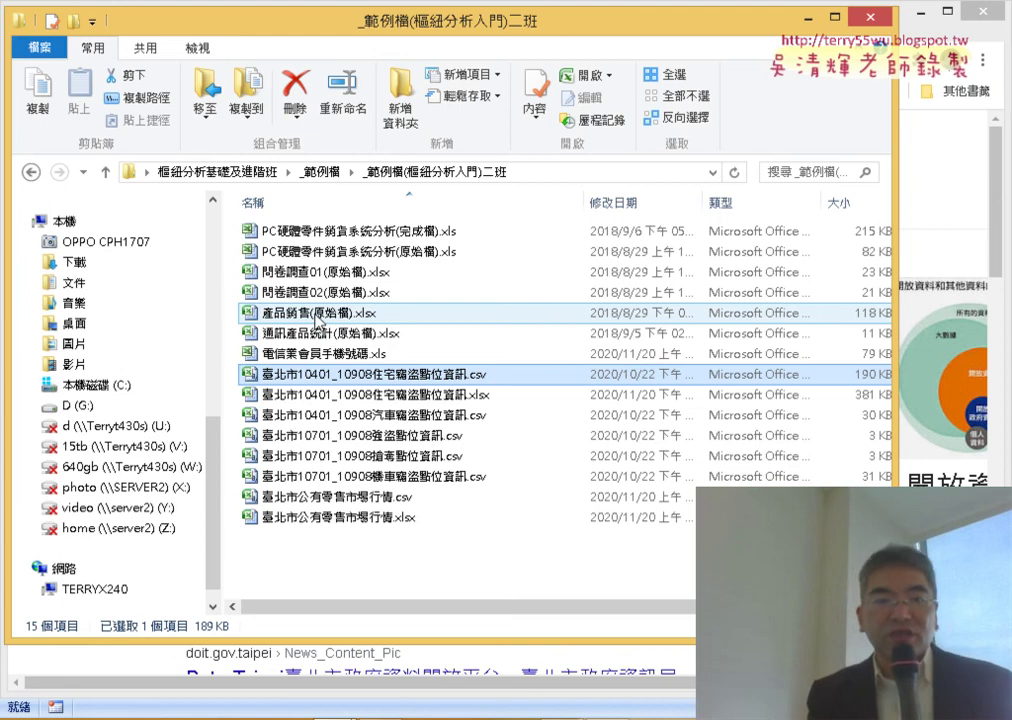
{"action": "left_click", "coordinate": [330, 336]}
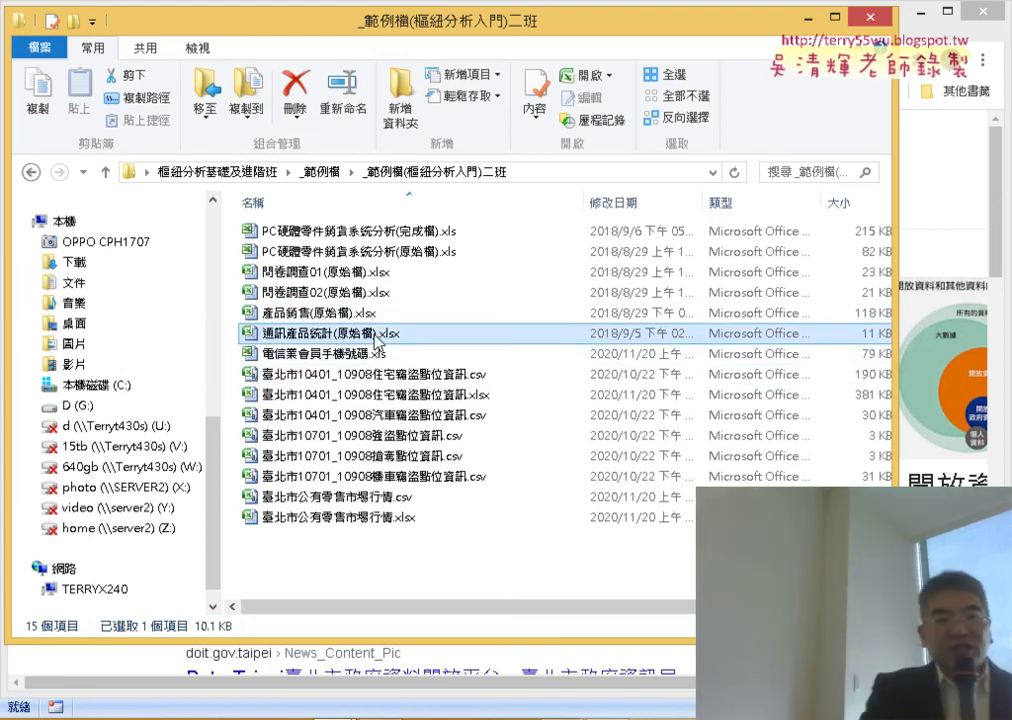
{"action": "double_click", "coordinate": [376, 337]}
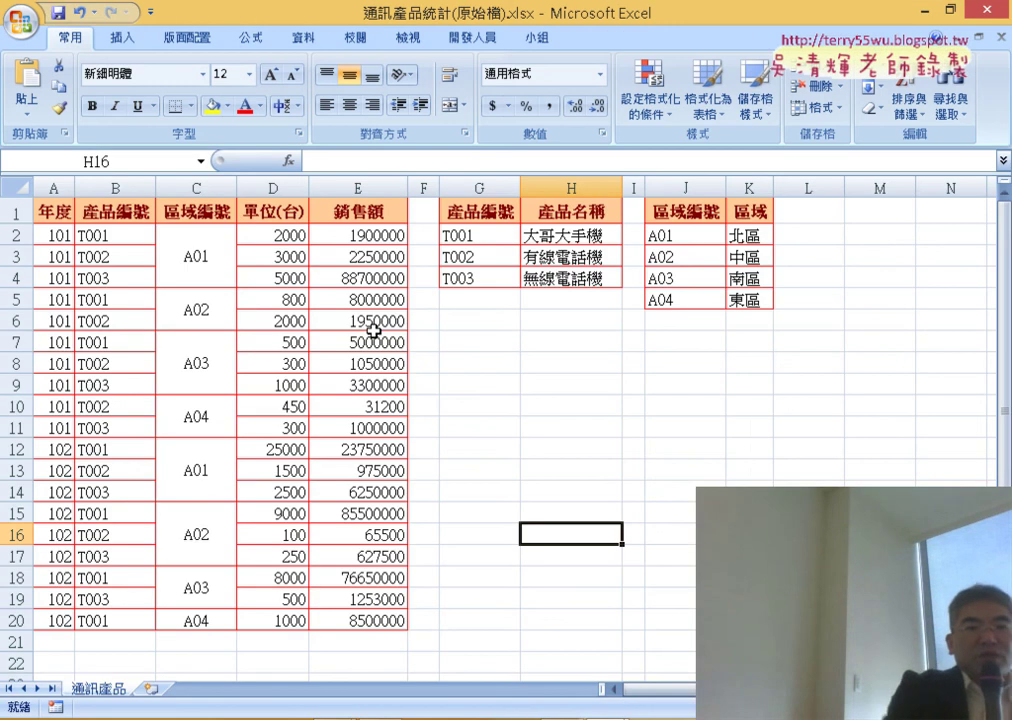